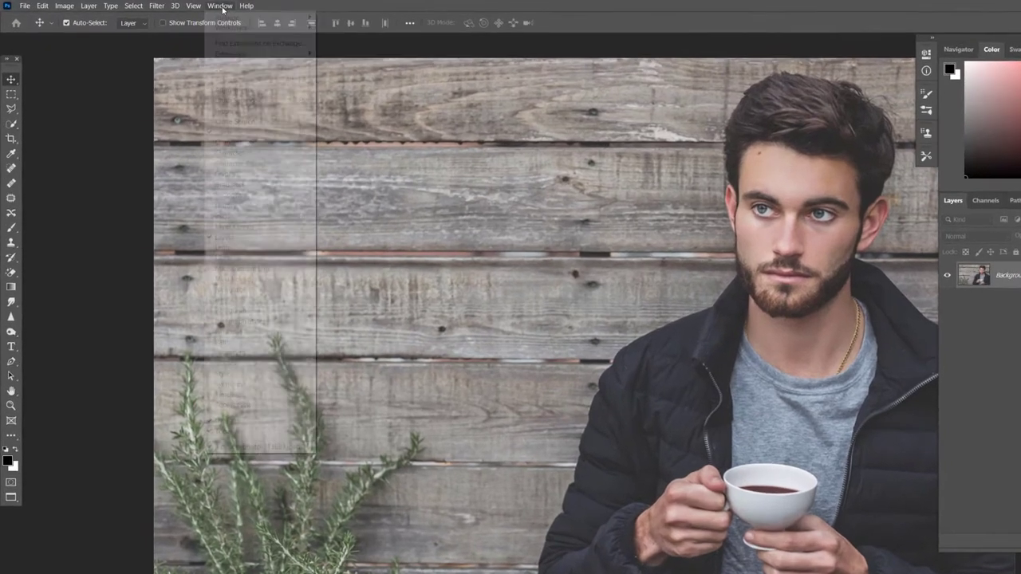
# Load the Stunning Comic.atn action file into the Actions panel.
pyautogui.click(192, 5)
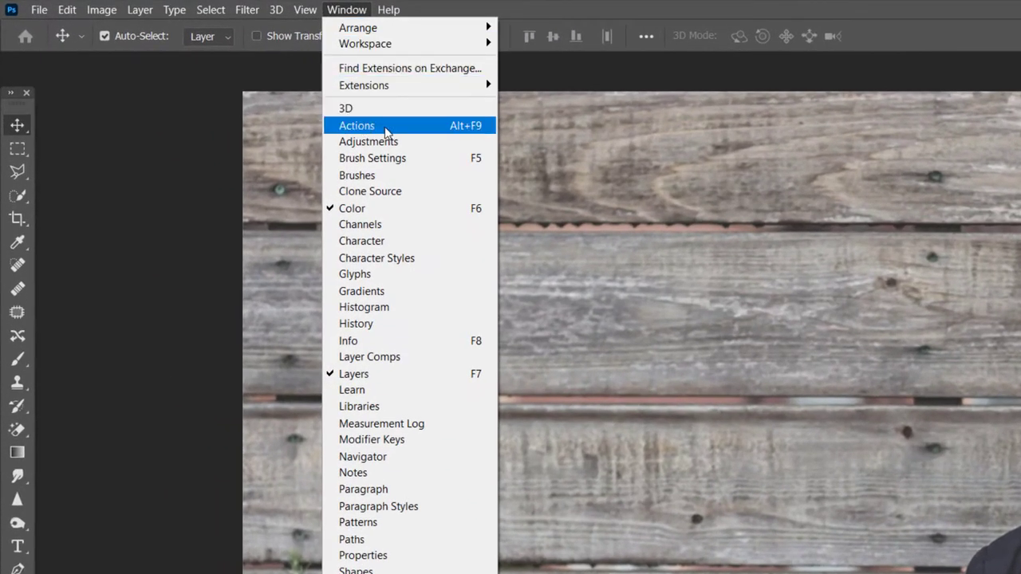
pyautogui.click(381, 129)
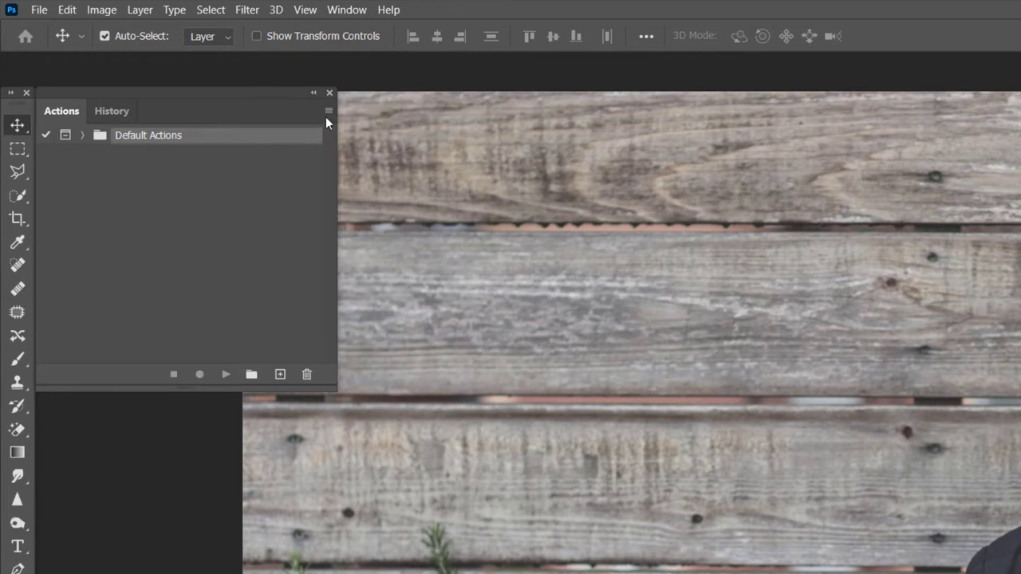
pyautogui.click(327, 113)
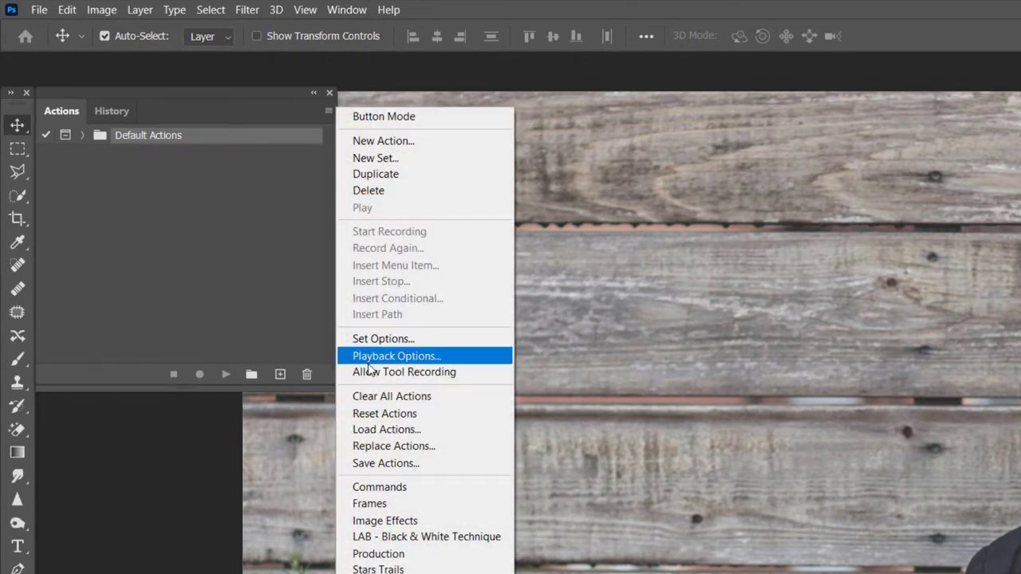
pyautogui.click(409, 430)
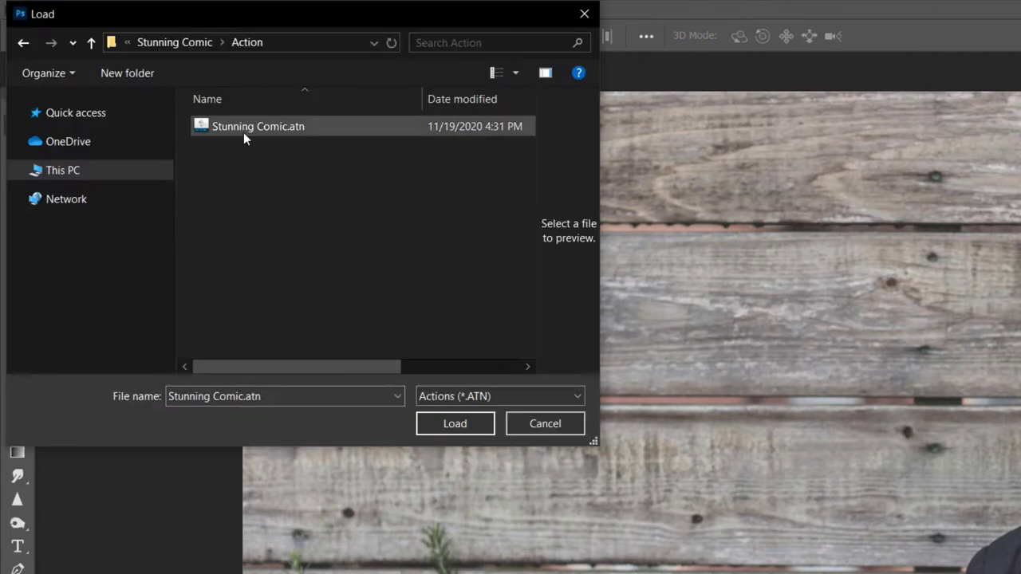
pyautogui.click(244, 128)
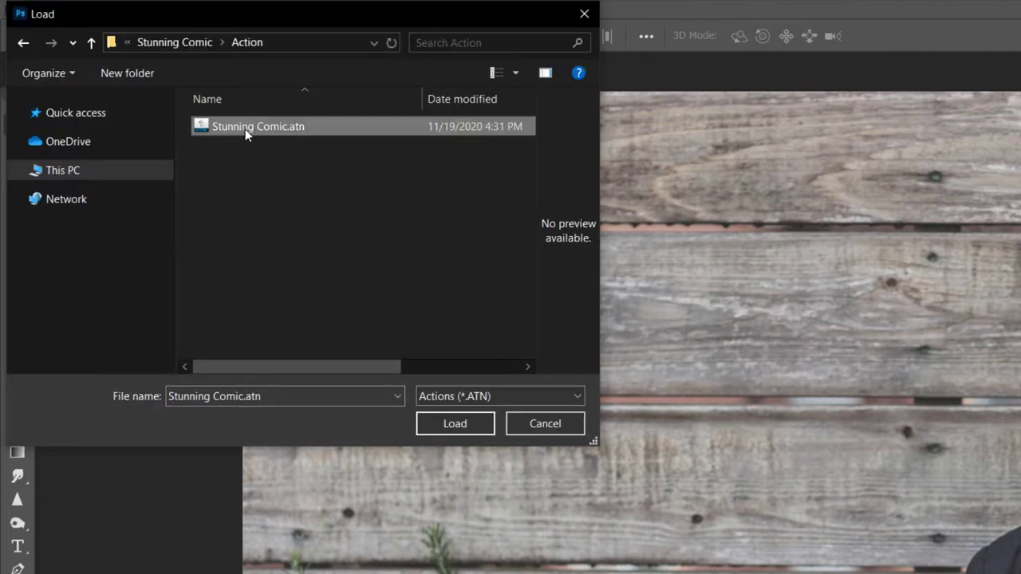
pyautogui.click(448, 425)
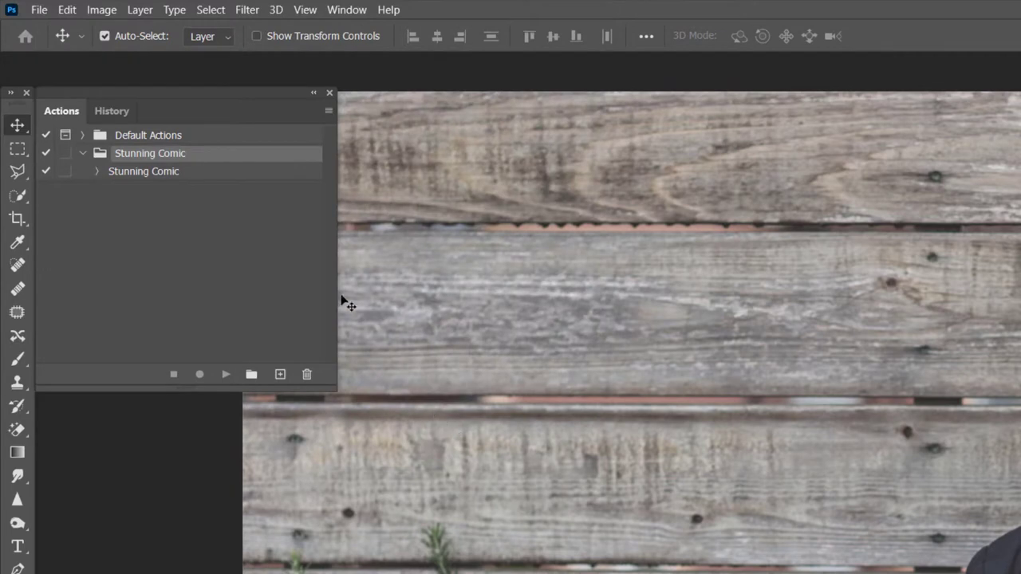
# Play the Stunning Comic action on the coffee-cup photo and zoom out to view it.
pyautogui.click(156, 174)
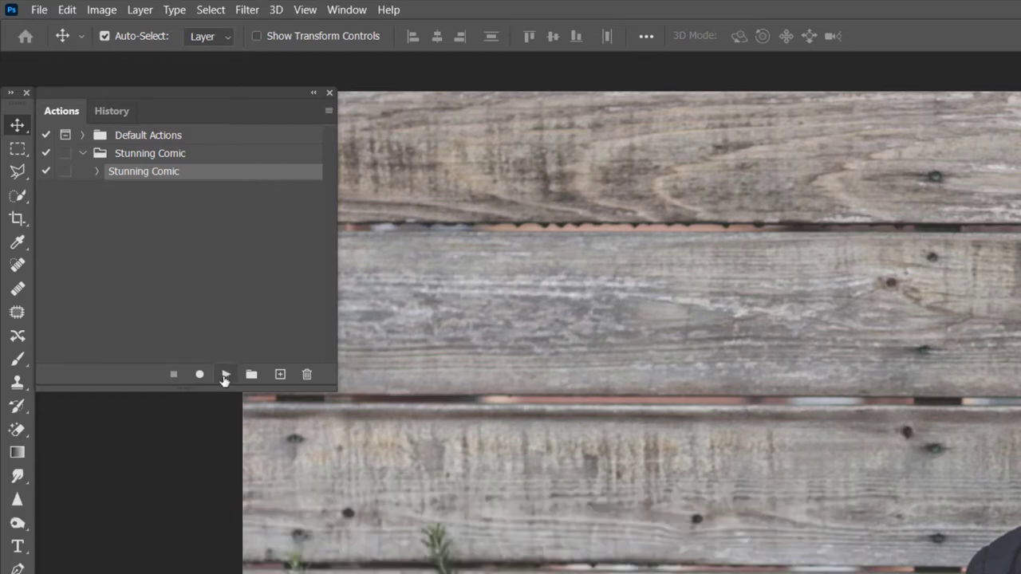
pyautogui.click(225, 376)
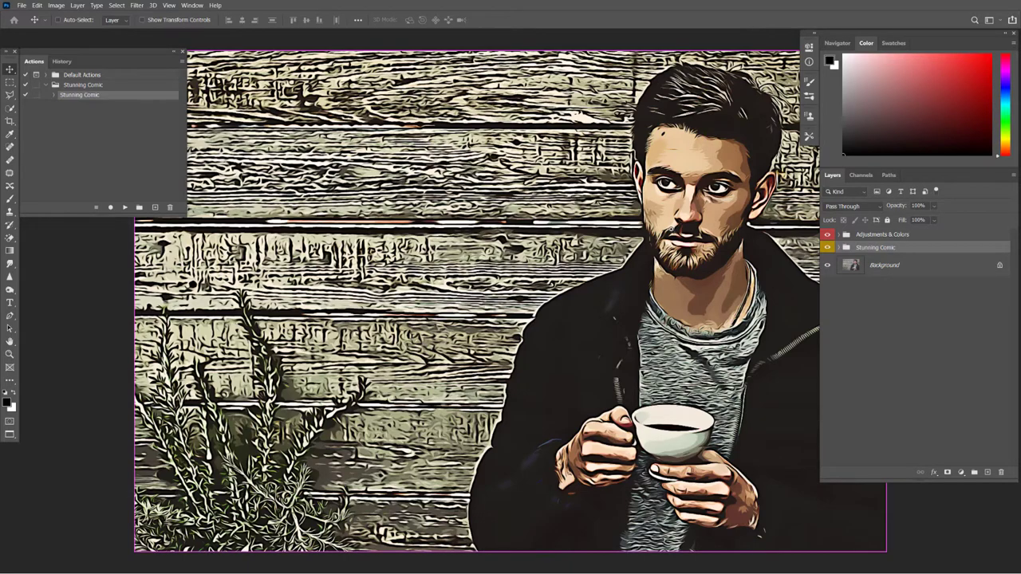
pyautogui.hotkey('ctrl', '-')
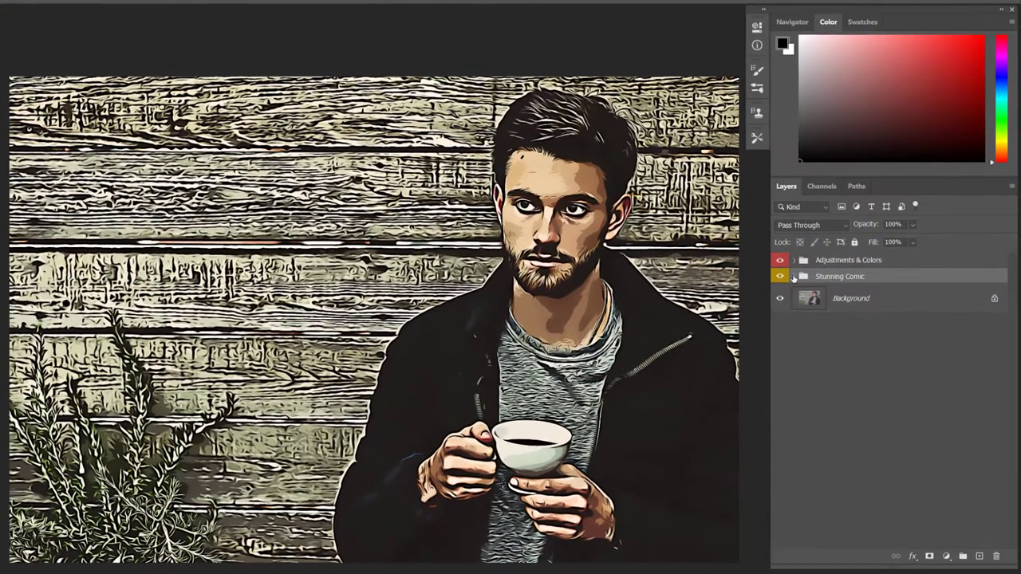
# Expand the Stunning Comic group and compare the Small, Medium and Extra Sketch layers.
pyautogui.click(839, 248)
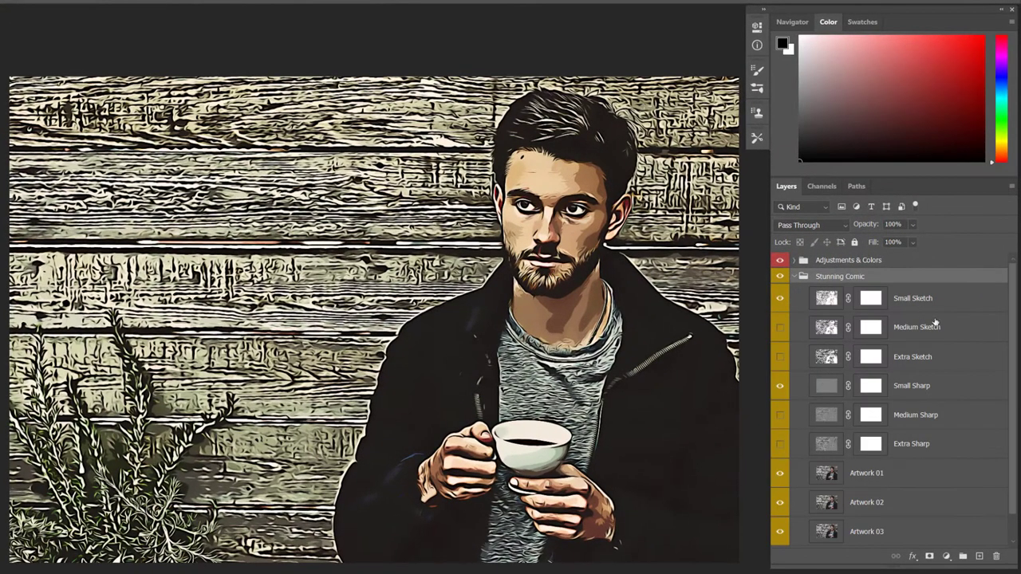
pyautogui.scroll(-1, 942, 333)
pyautogui.scroll(1, 941, 333)
pyautogui.scroll(-1, 794, 307)
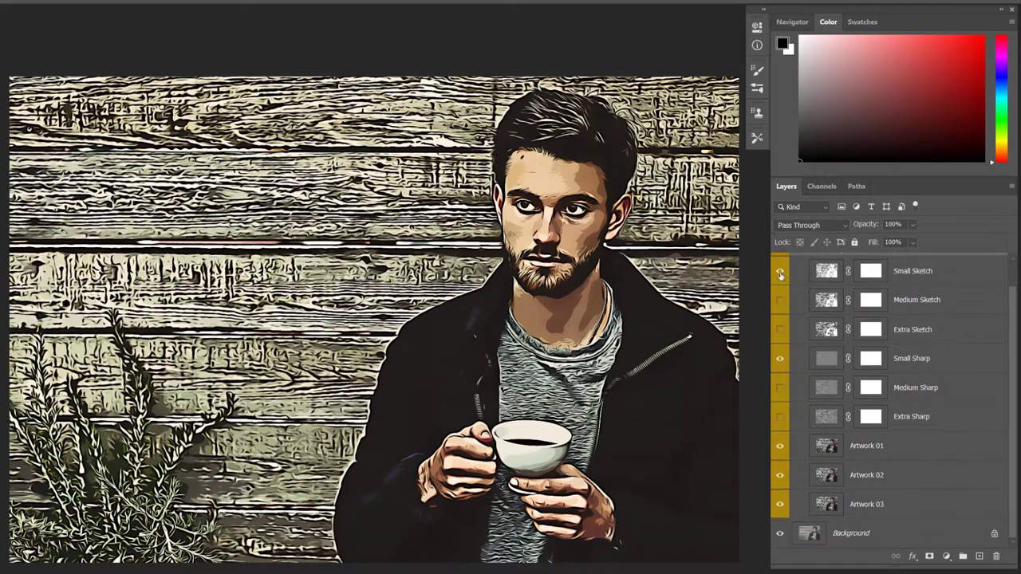
pyautogui.click(780, 274)
pyautogui.click(780, 301)
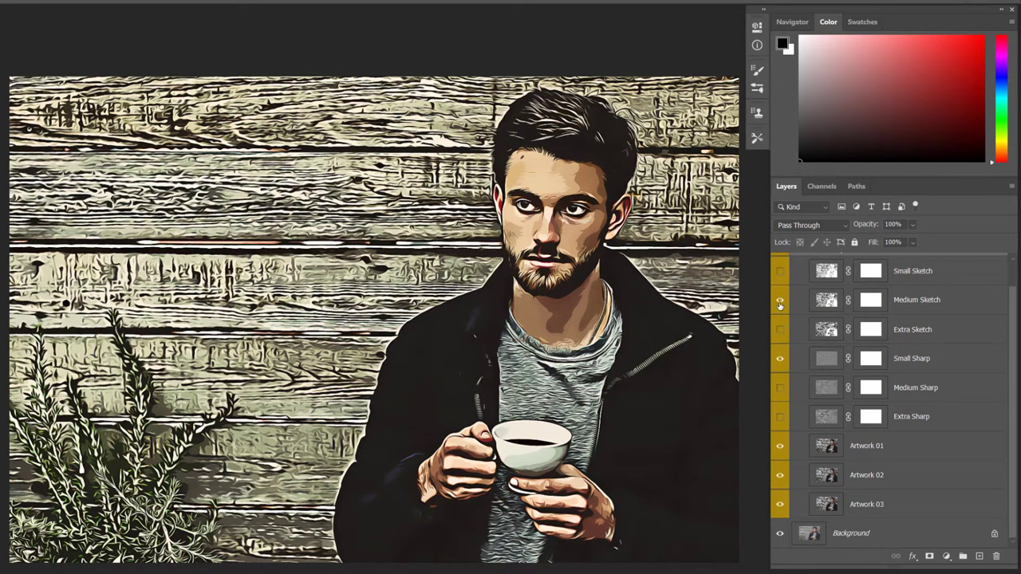
pyautogui.click(780, 300)
pyautogui.click(780, 332)
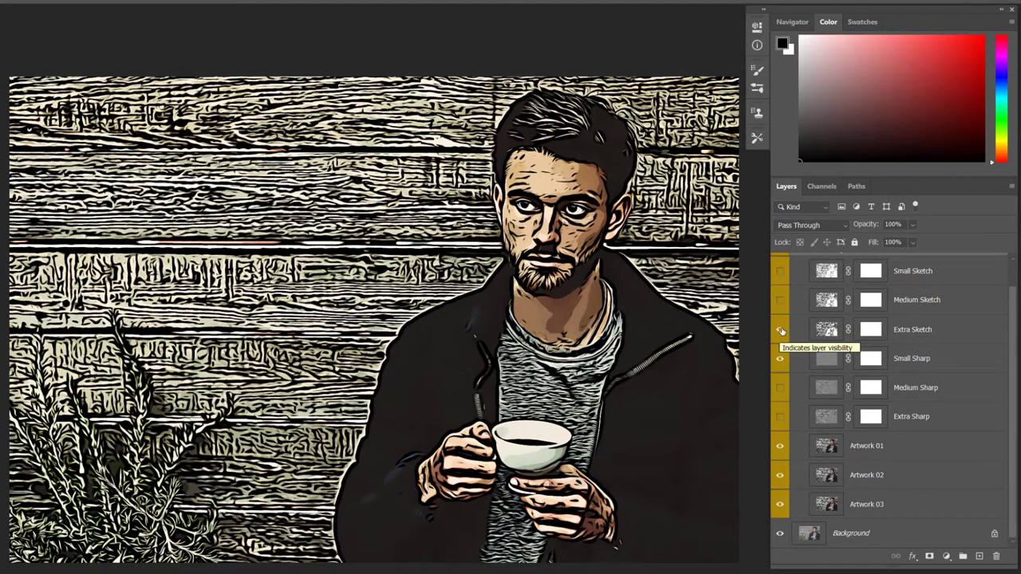
pyautogui.click(780, 330)
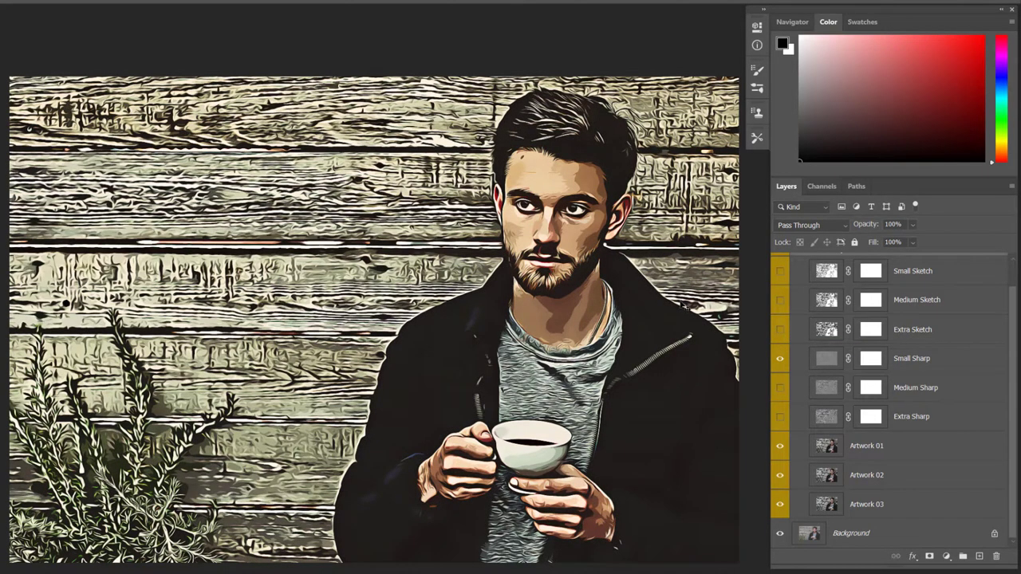
# Zoom in on the man's face and recompare the three sketch layers, leaving all hidden.
pyautogui.hotkey('ctrl', '+')
pyautogui.moveTo(610, 275); pyautogui.dragTo(323, 411)
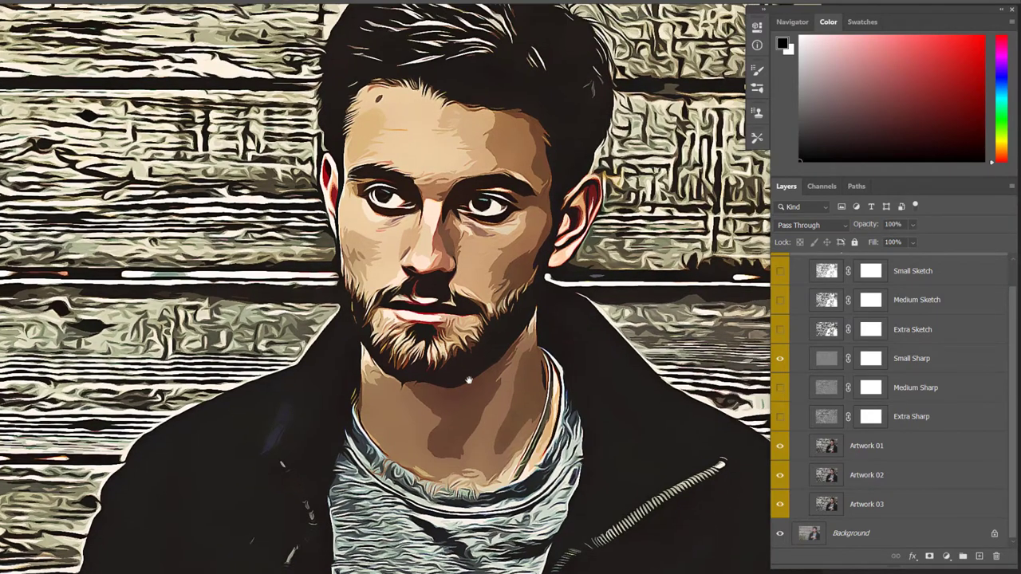
pyautogui.moveTo(670, 311)
pyautogui.mouseDown()
pyautogui.moveTo(662, 353)
pyautogui.moveTo(622, 342)
pyautogui.moveTo(634, 353)
pyautogui.mouseUp()
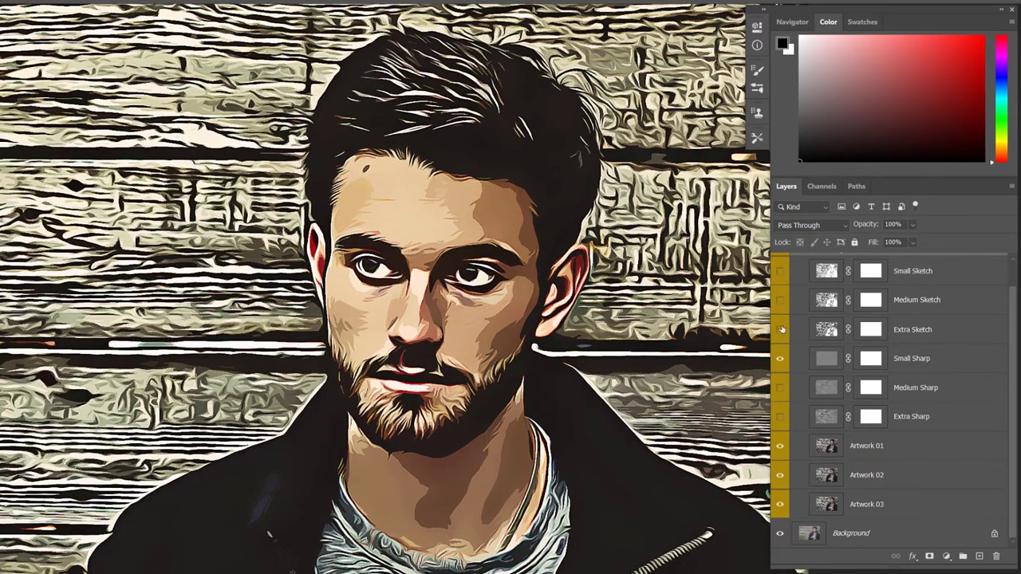
pyautogui.click(780, 273)
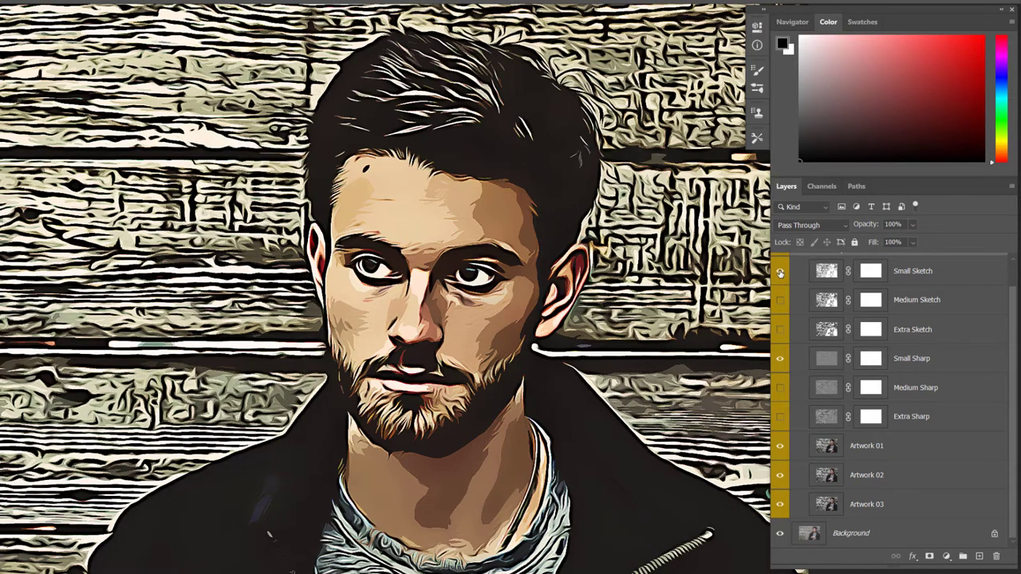
pyautogui.click(780, 271)
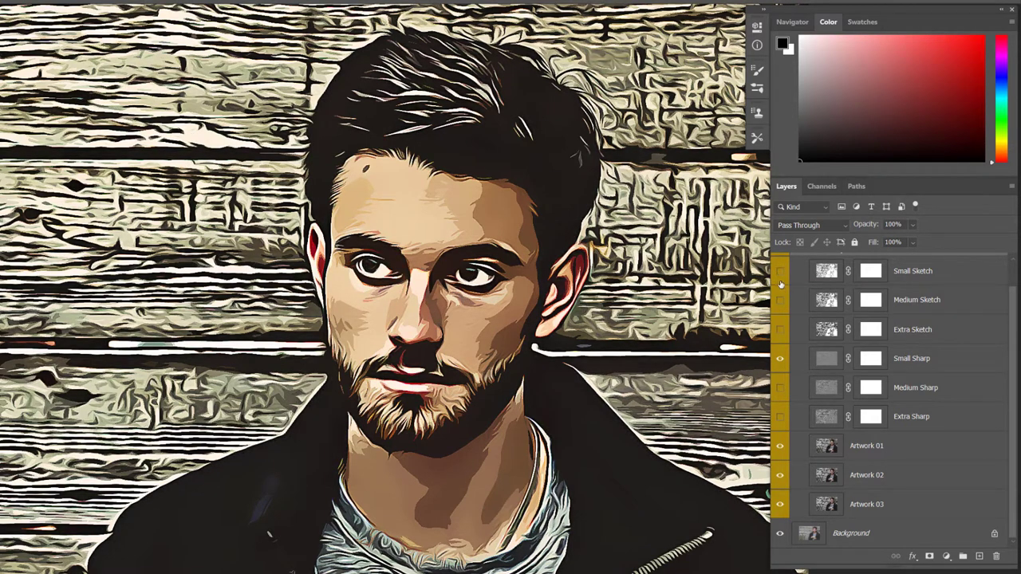
pyautogui.click(780, 300)
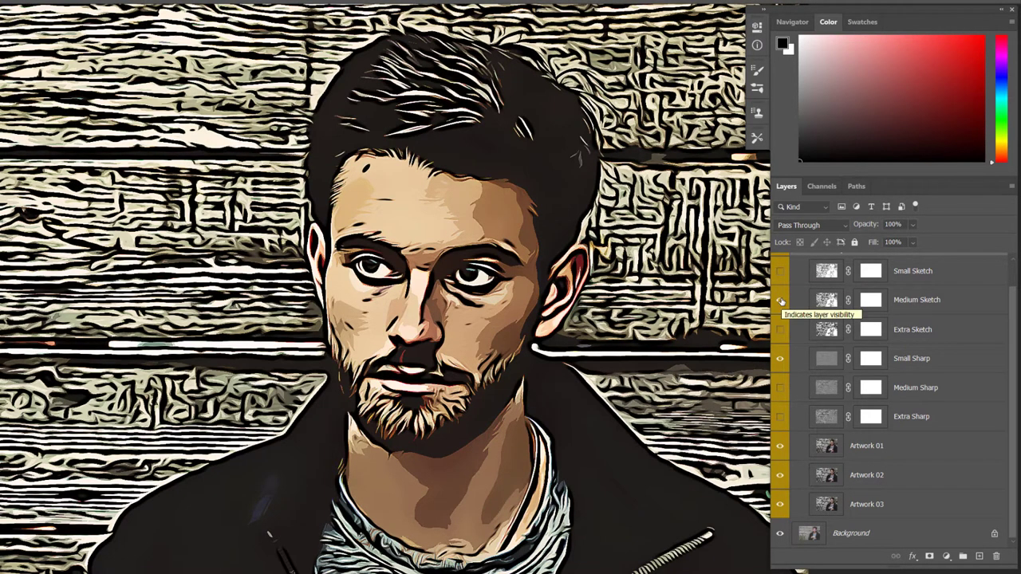
pyautogui.click(780, 299)
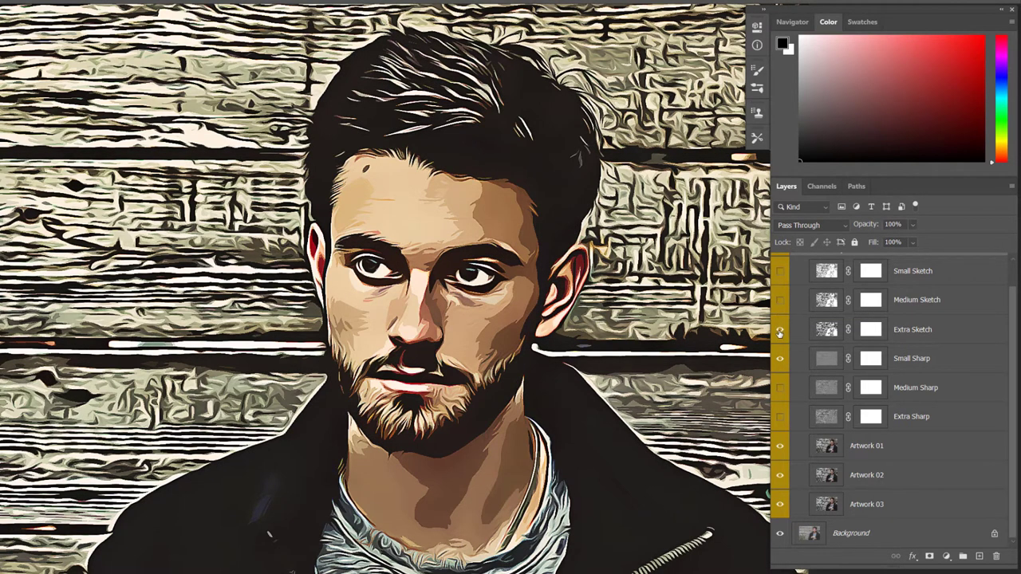
pyautogui.click(780, 329)
pyautogui.click(780, 329)
# Compare Artwork 01 and Artwork 02 by hiding them in turn, ending with both visible.
pyautogui.click(780, 446)
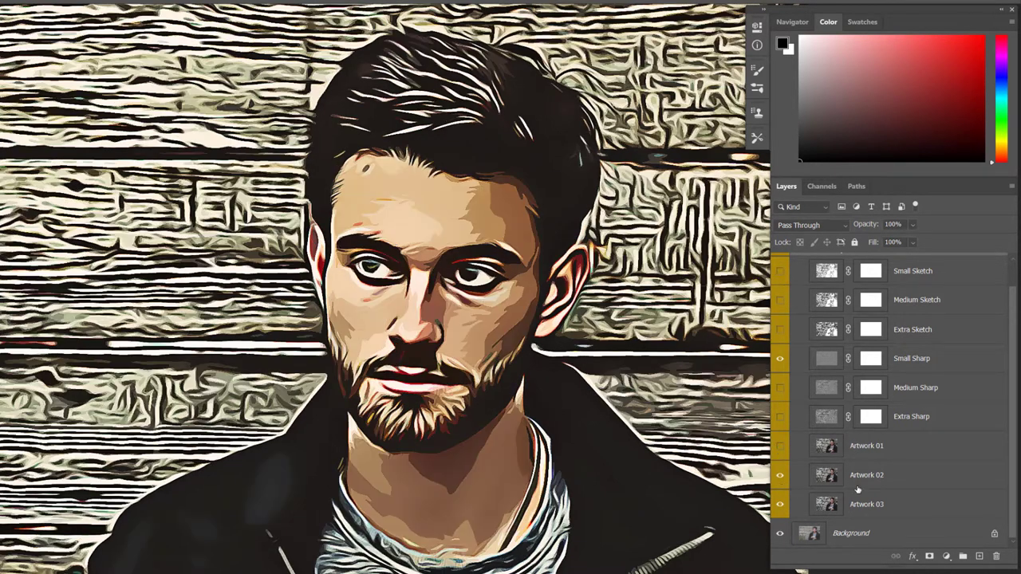
pyautogui.scroll(-2, 614, 430)
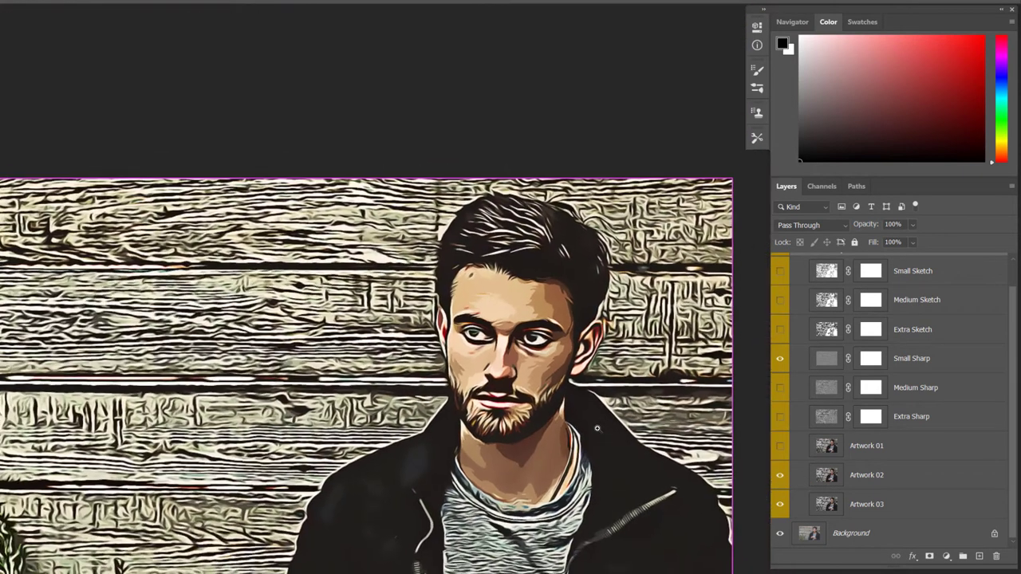
pyautogui.moveTo(594, 452); pyautogui.dragTo(569, 322)
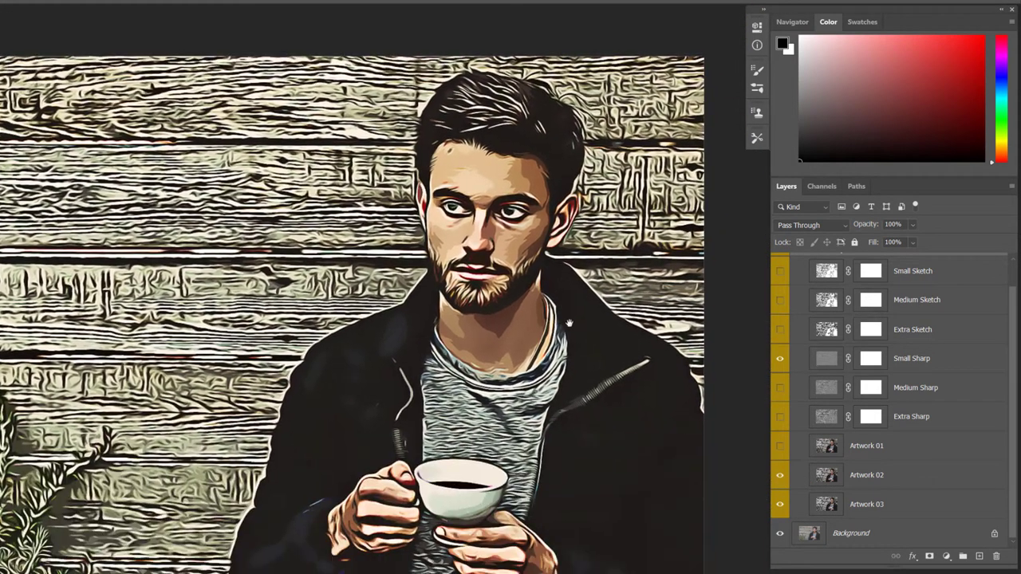
pyautogui.click(779, 475)
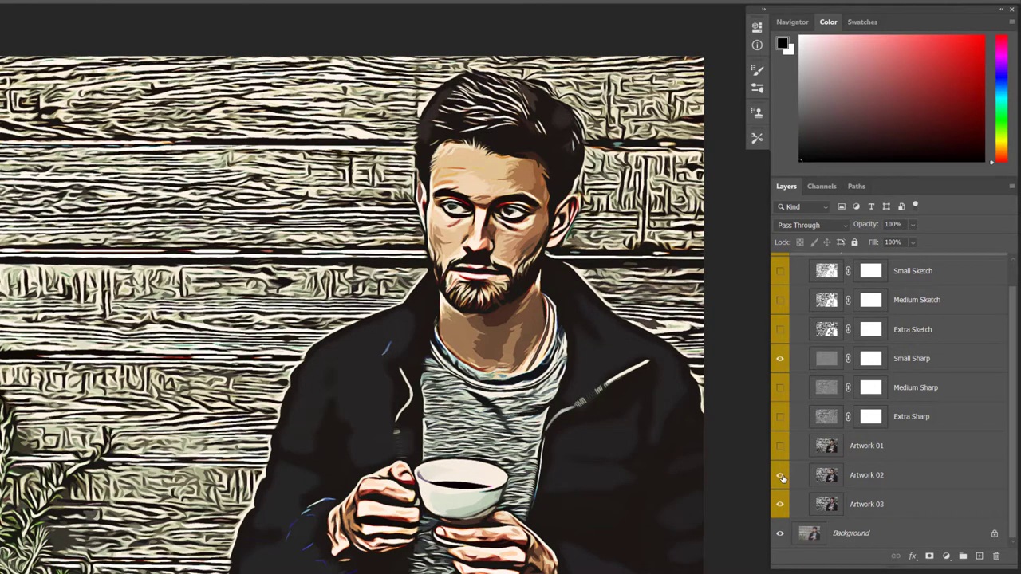
pyautogui.click(782, 477)
pyautogui.click(780, 446)
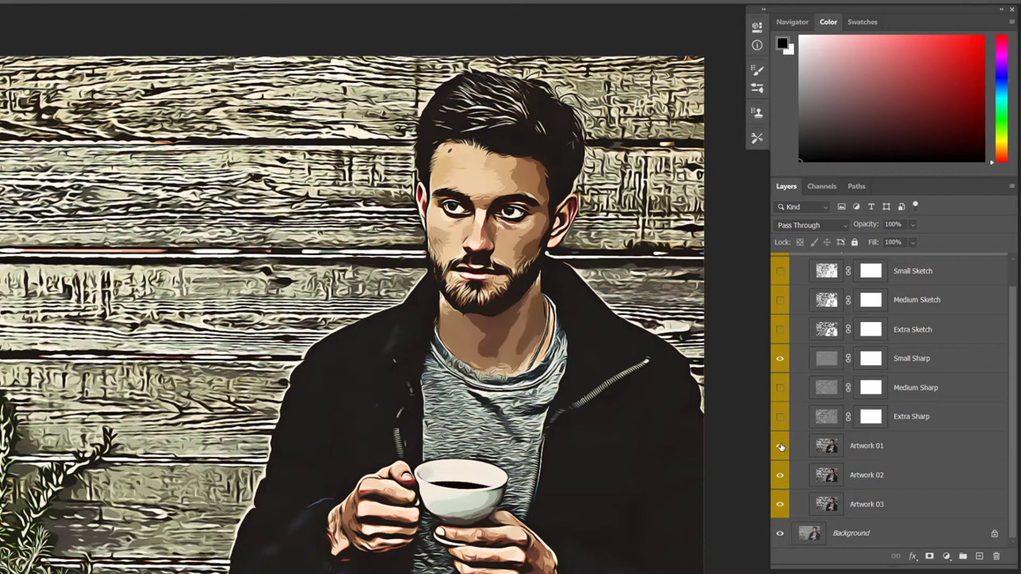
# Compare the Small, Medium and Extra Sharp layers, keeping Small Sharp and Small Sketch visible.
pyautogui.click(780, 359)
pyautogui.click(781, 389)
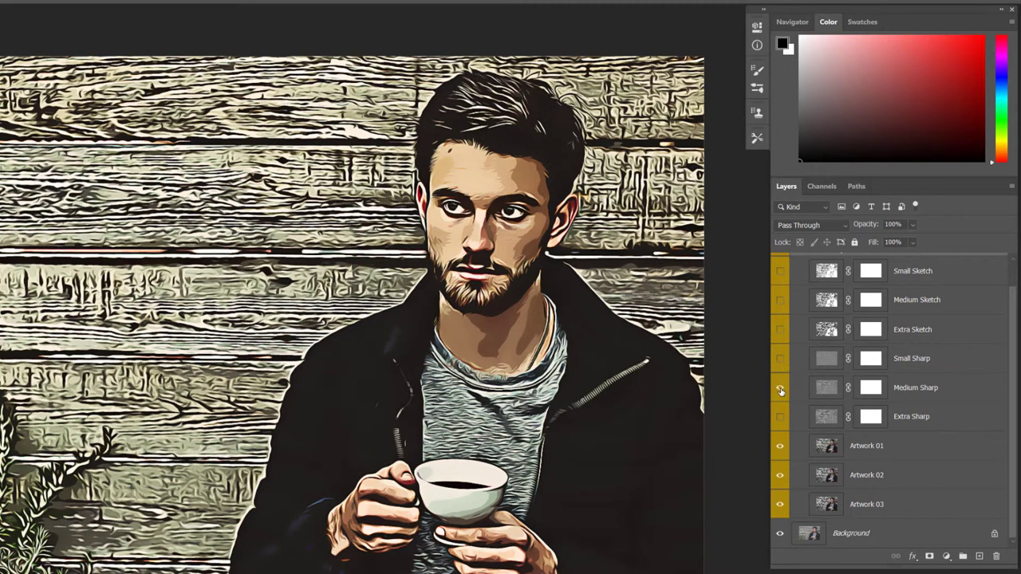
pyautogui.click(781, 388)
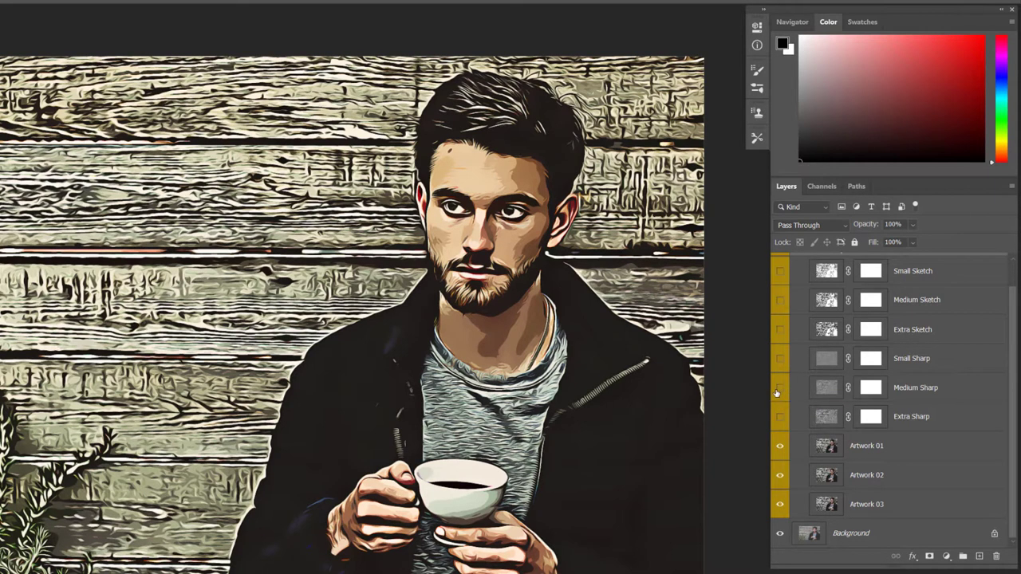
pyautogui.click(781, 418)
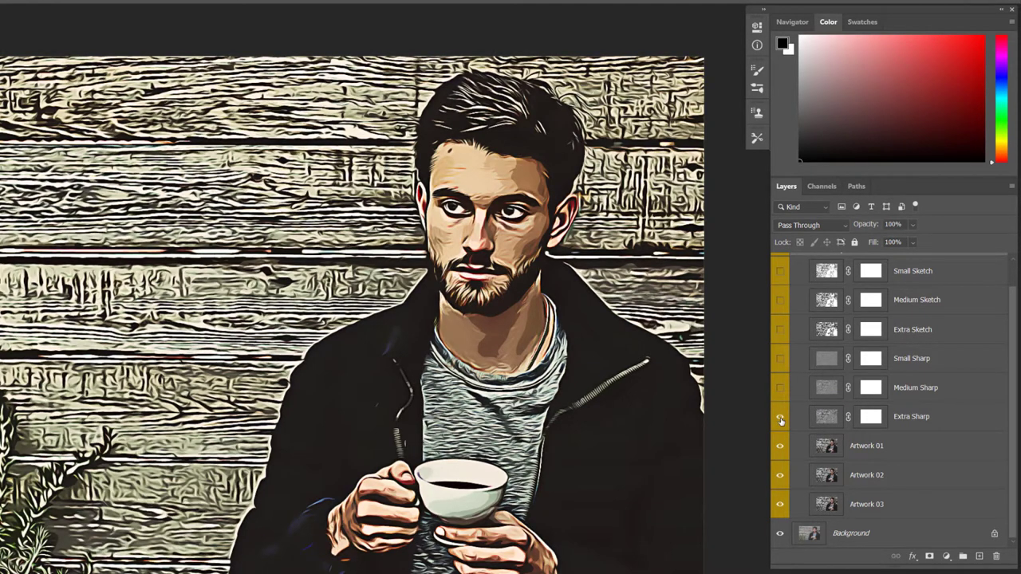
pyautogui.click(781, 418)
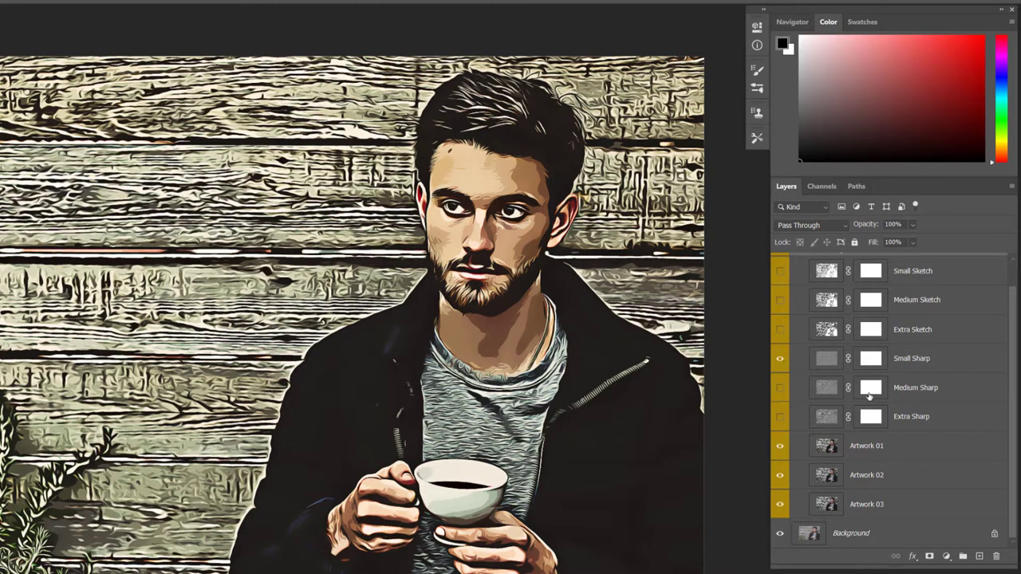
pyautogui.click(782, 275)
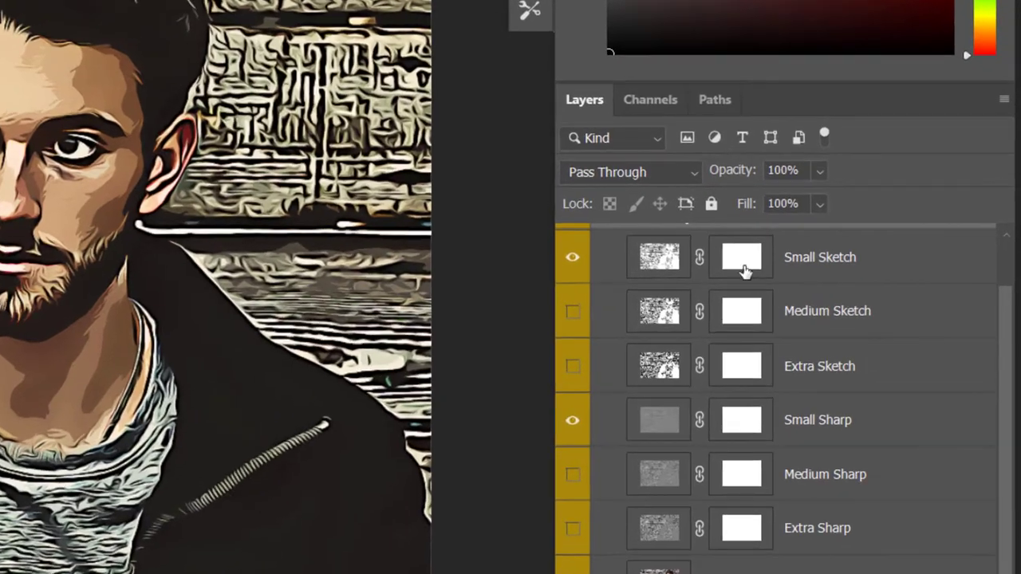
# Paint black with the Brush on the Small Sketch mask over the upper wood, plant and right wood.
pyautogui.click(872, 273)
pyautogui.click(742, 261)
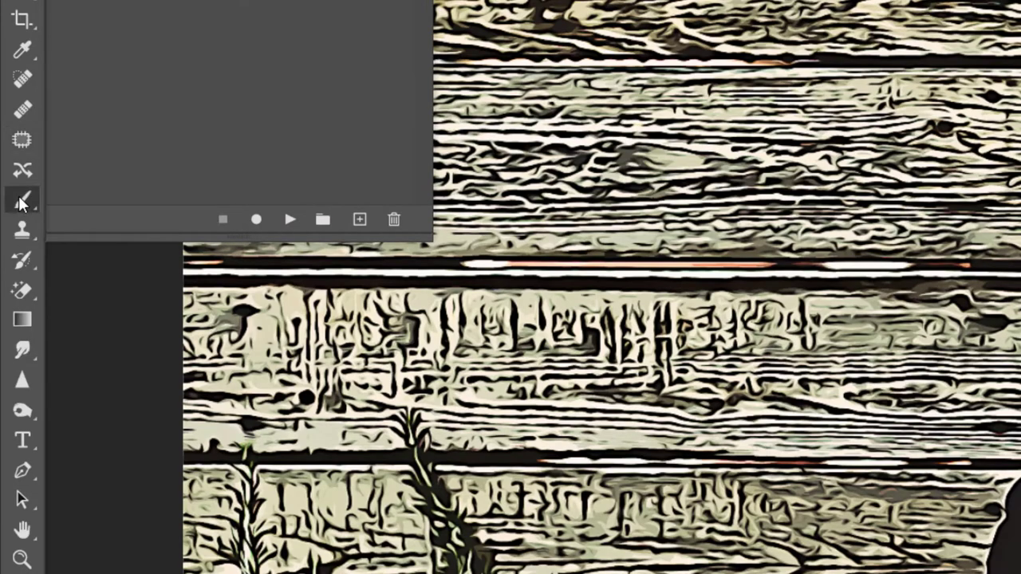
pyautogui.rightClick(22, 201)
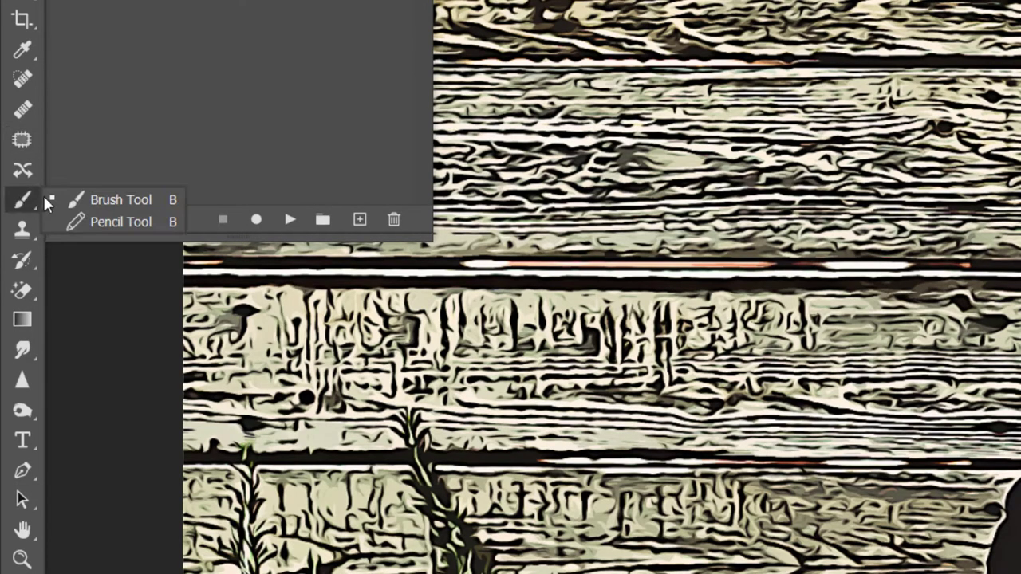
pyautogui.click(118, 199)
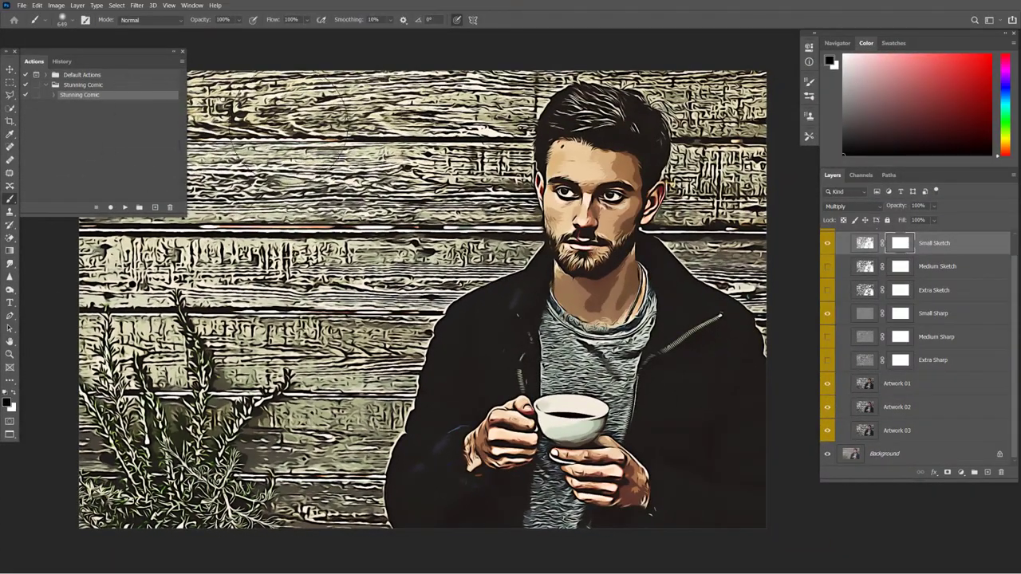
pyautogui.moveTo(328, 241)
pyautogui.mouseDown()
pyautogui.moveTo(373, 212)
pyautogui.moveTo(127, 263)
pyautogui.mouseUp()
pyautogui.moveTo(199, 470); pyautogui.dragTo(135, 335)
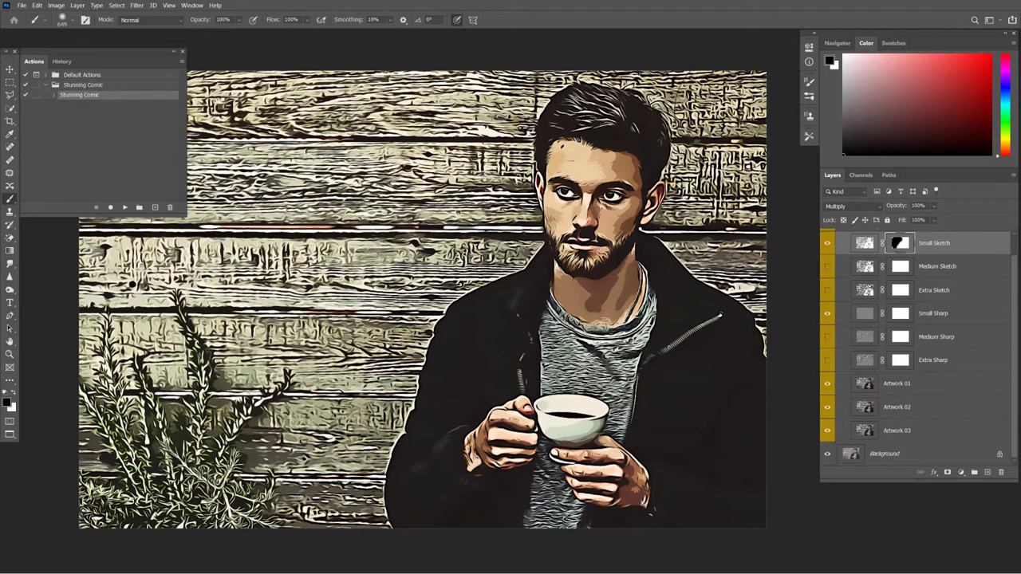
pyautogui.moveTo(733, 112); pyautogui.dragTo(761, 235)
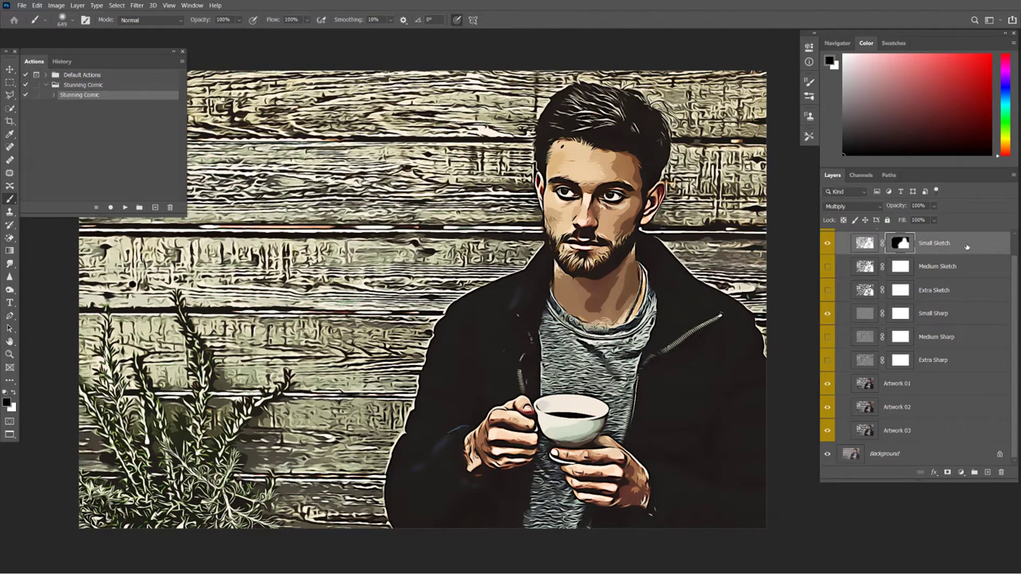
# Compare the masked Small Sketch, then collapse Stunning Comic and expand Adjustments & Colors.
pyautogui.click(827, 244)
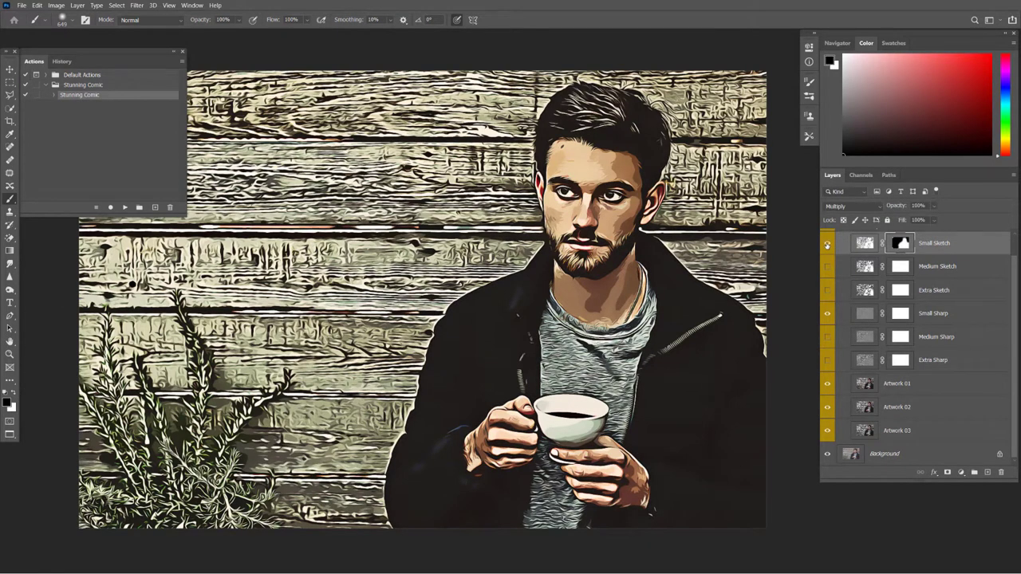
pyautogui.click(827, 244)
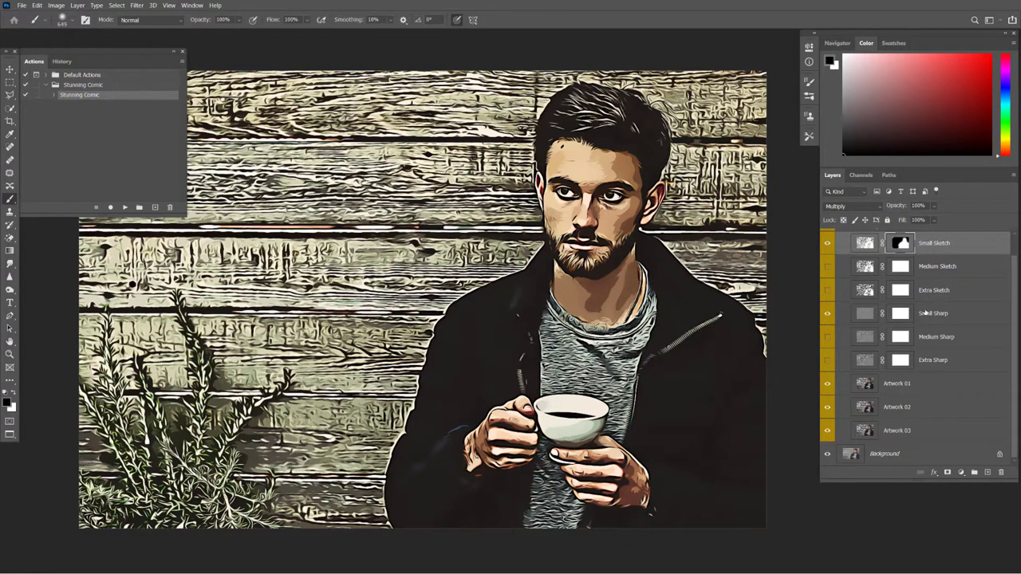
pyautogui.scroll(1, 925, 312)
pyautogui.click(840, 247)
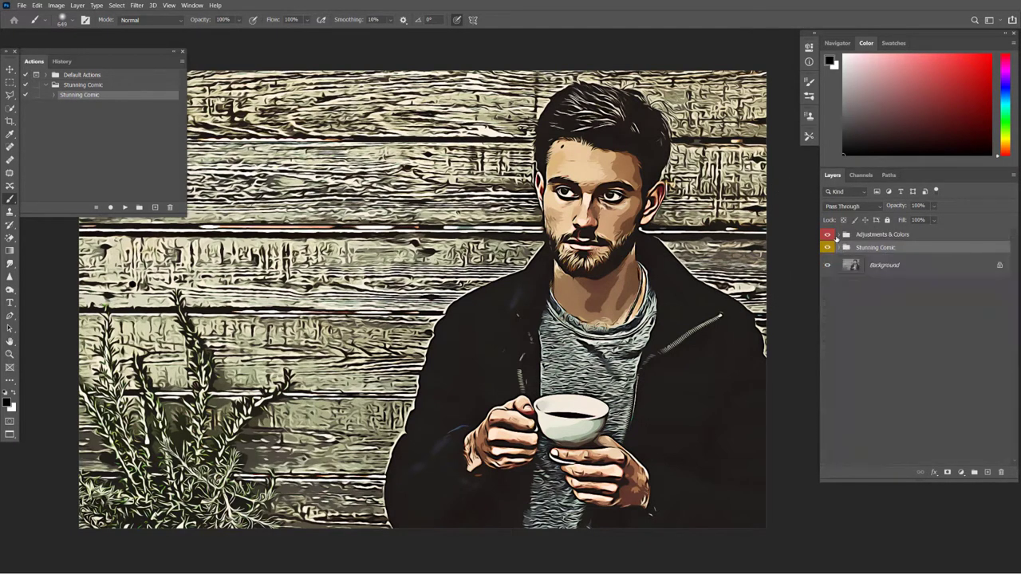
pyautogui.click(840, 235)
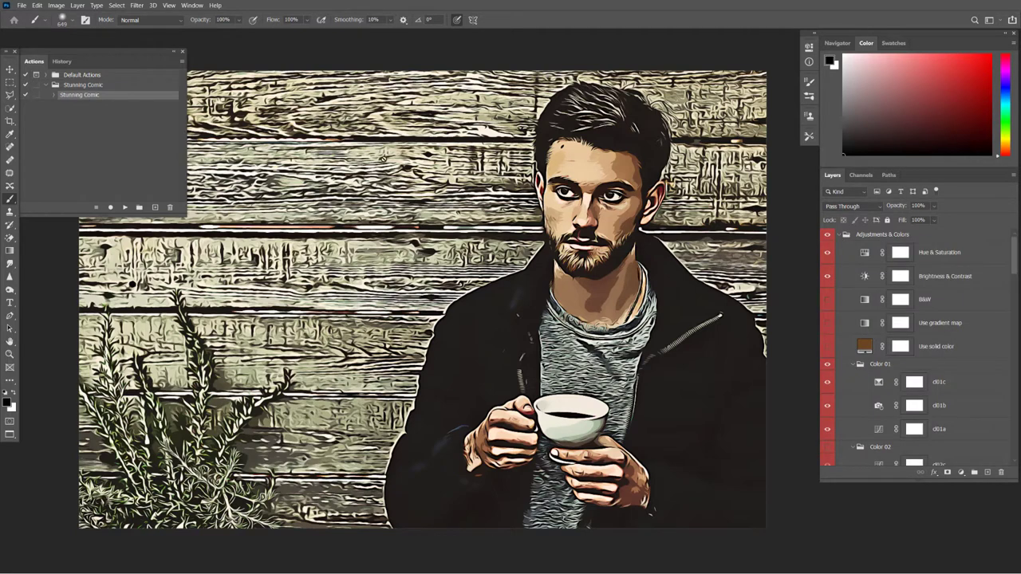
# Collapse the Actions panel, switch to the Move tool and select the Hue & Saturation layer.
pyautogui.doubleClick(34, 61)
pyautogui.doubleClick(34, 61)
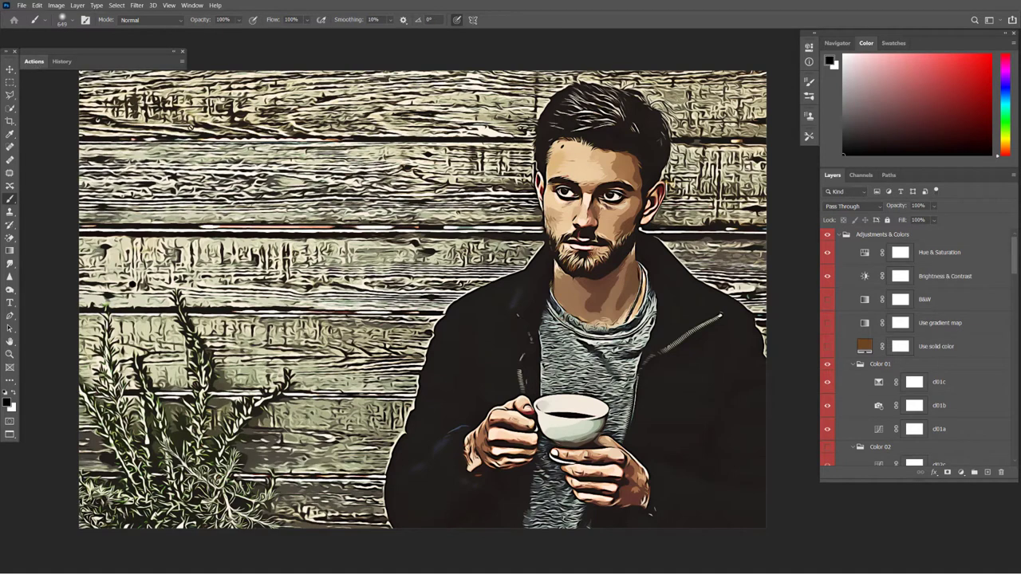
pyautogui.press('v')
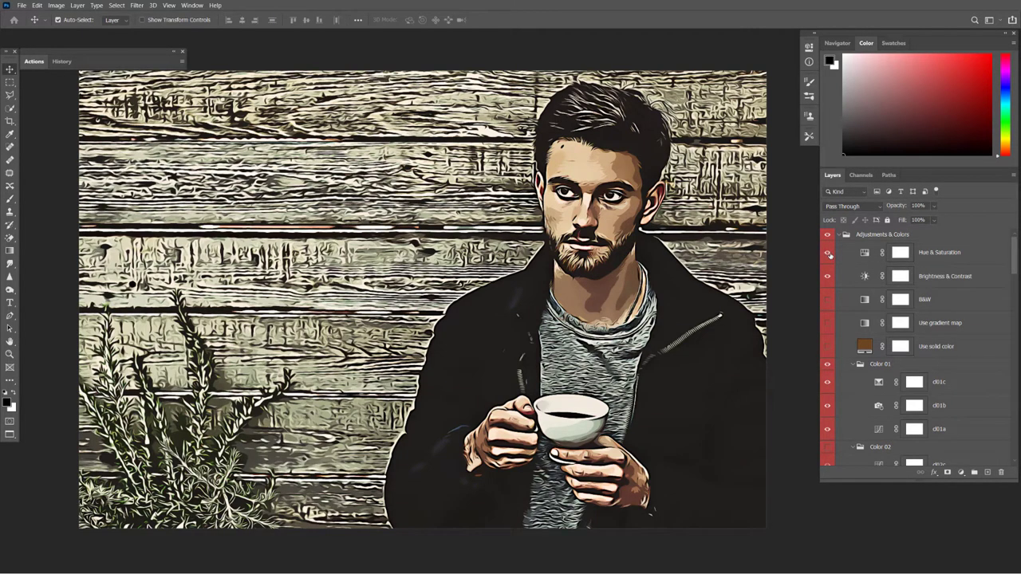
pyautogui.click(862, 254)
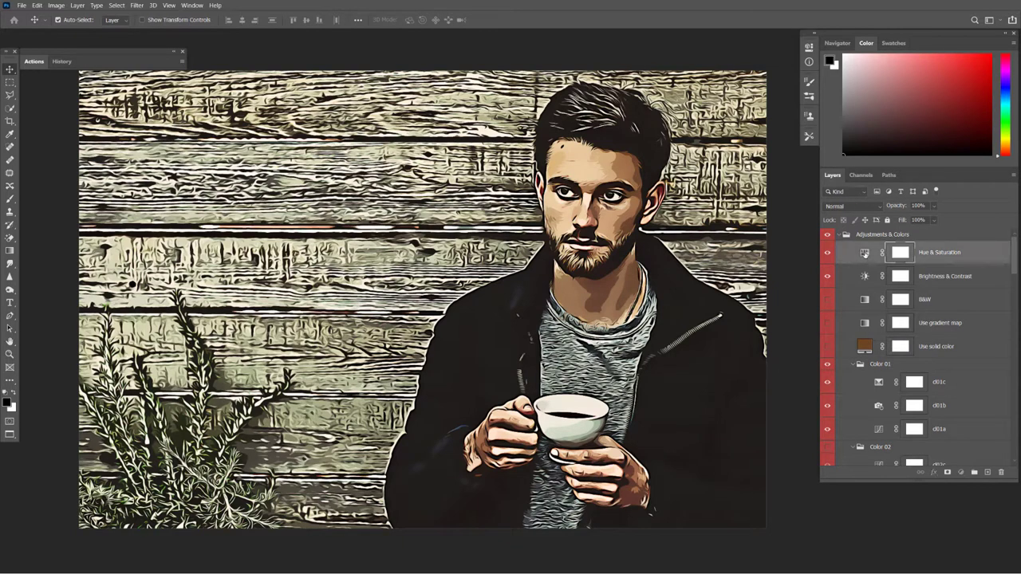
# Set the Hue & Saturation layer's hue to +7 in Properties.
pyautogui.doubleClick(867, 253)
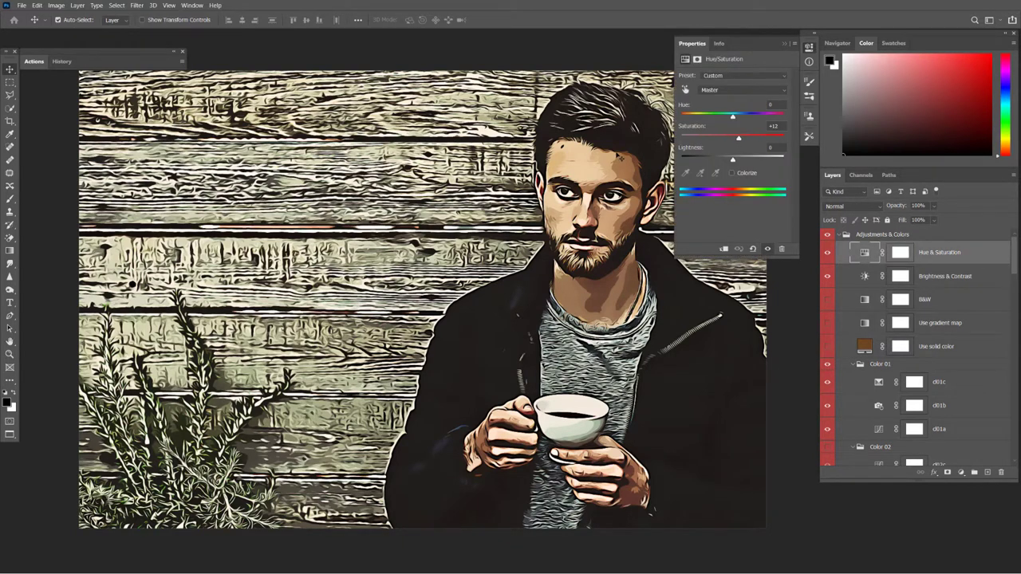
pyautogui.moveTo(732, 117); pyautogui.dragTo(746, 147)
pyautogui.click(691, 43)
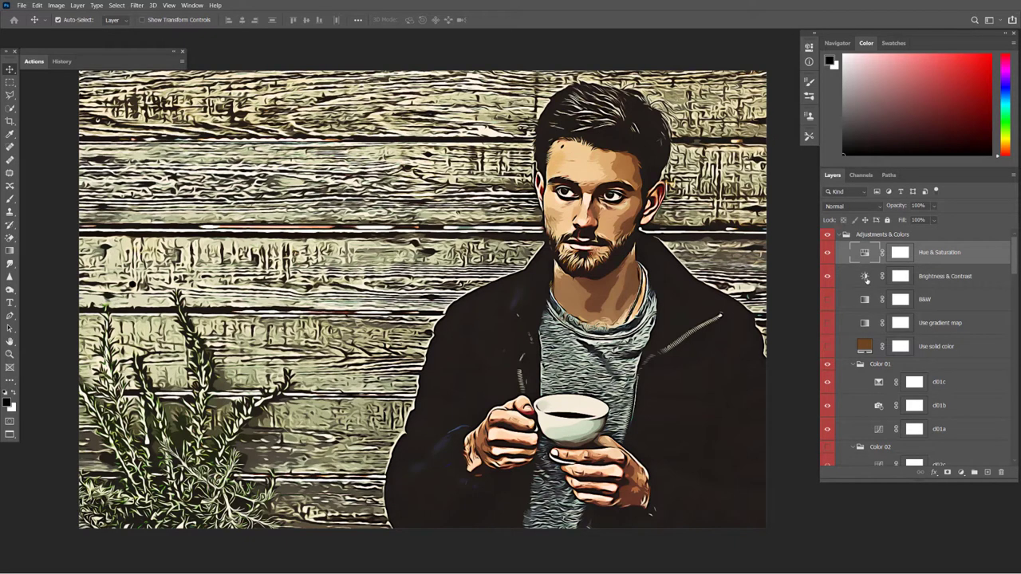
# Set the Brightness & Contrast layer to brightness 3 and contrast 25.
pyautogui.doubleClick(865, 277)
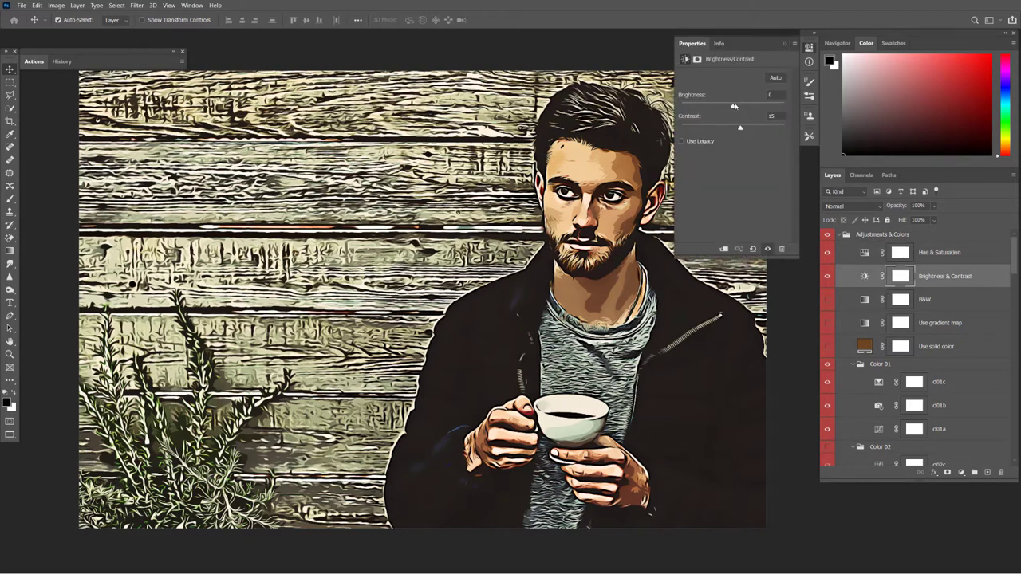
pyautogui.moveTo(733, 106)
pyautogui.mouseDown()
pyautogui.moveTo(703, 107)
pyautogui.moveTo(764, 114)
pyautogui.moveTo(730, 113)
pyautogui.mouseUp()
pyautogui.moveTo(701, 128)
pyautogui.mouseDown()
pyautogui.moveTo(745, 127)
pyautogui.moveTo(747, 143)
pyautogui.mouseUp()
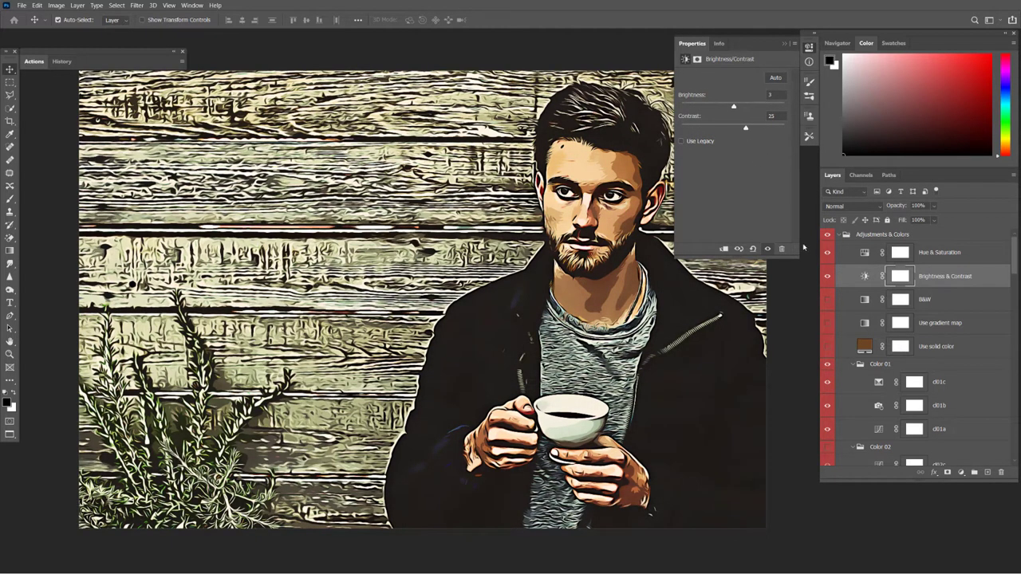
# Briefly preview the B&W layer, then turn on and select the Use gradient map layer.
pyautogui.click(827, 301)
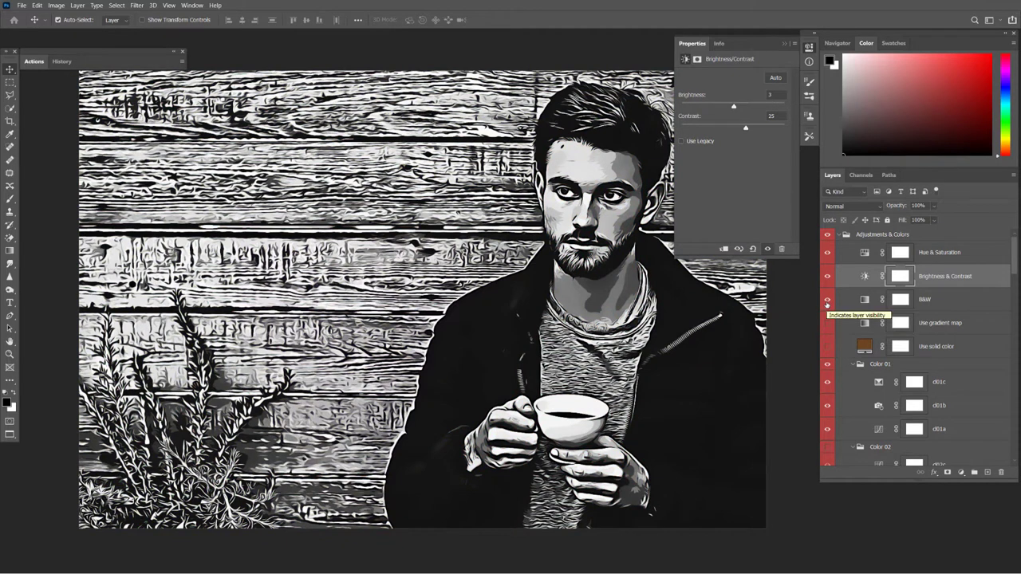
pyautogui.click(827, 300)
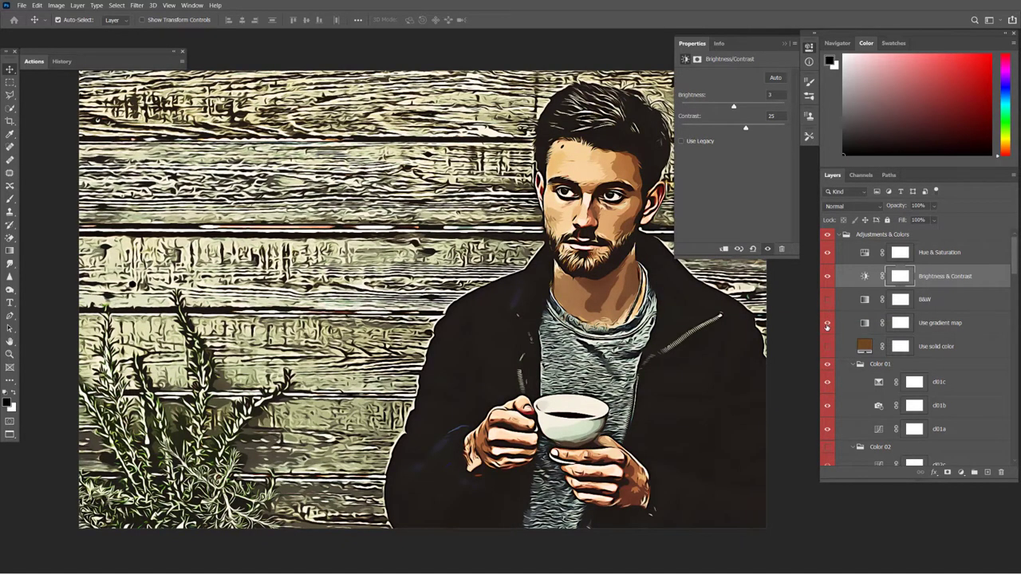
pyautogui.click(827, 324)
pyautogui.click(864, 323)
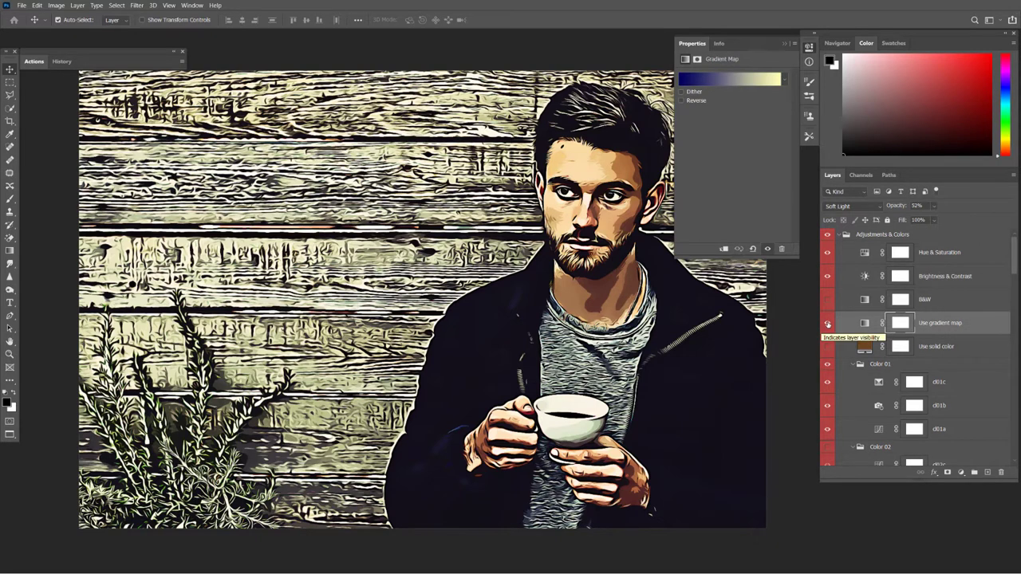
# Give the gradient map the Red, Green preset after trying Violet, Orange and Blue, Red, Yellow, then hide it.
pyautogui.click(828, 324)
pyautogui.click(828, 324)
pyautogui.click(728, 79)
pyautogui.click(830, 154)
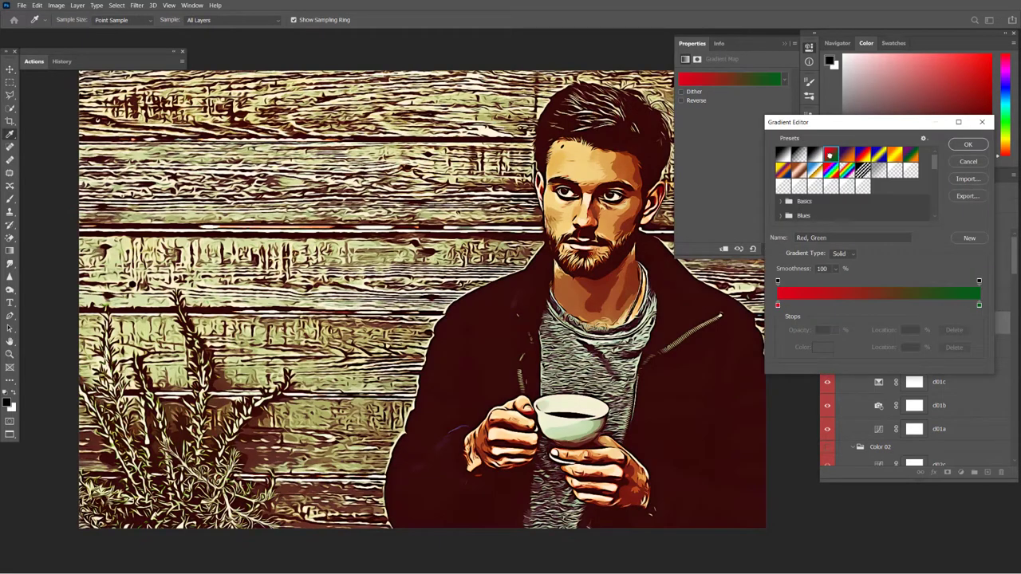
pyautogui.click(844, 155)
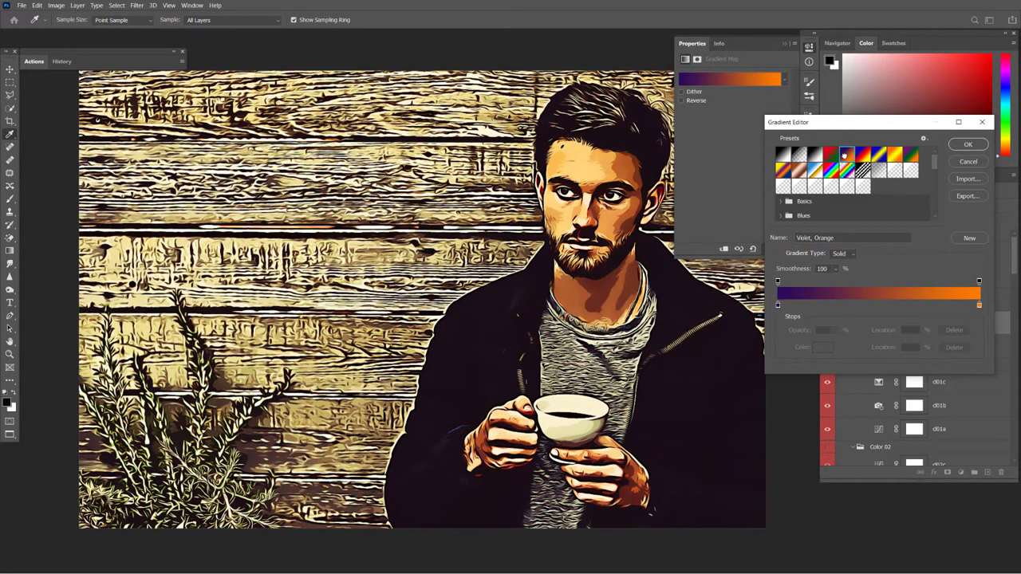
pyautogui.click(863, 156)
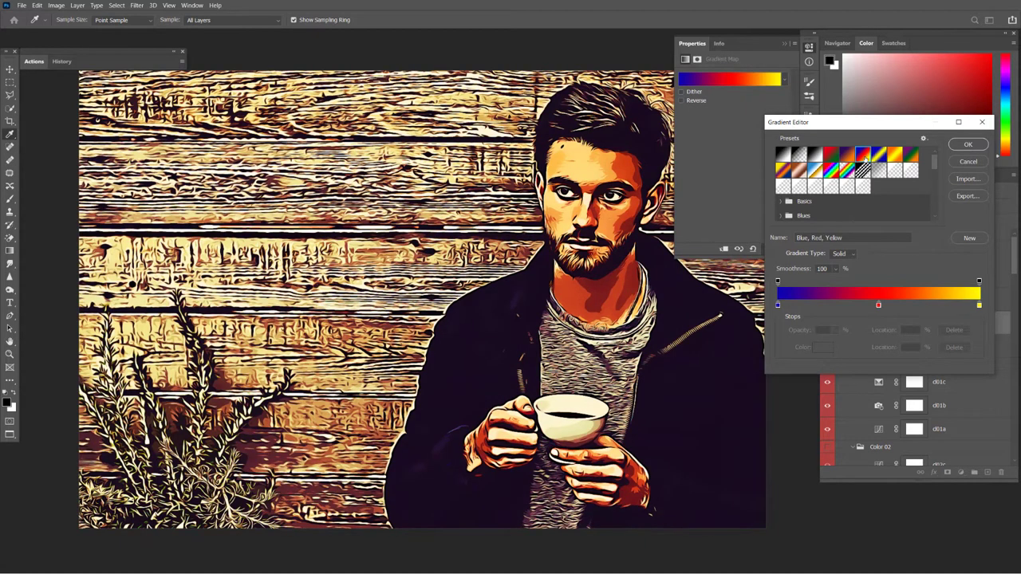
pyautogui.click(832, 157)
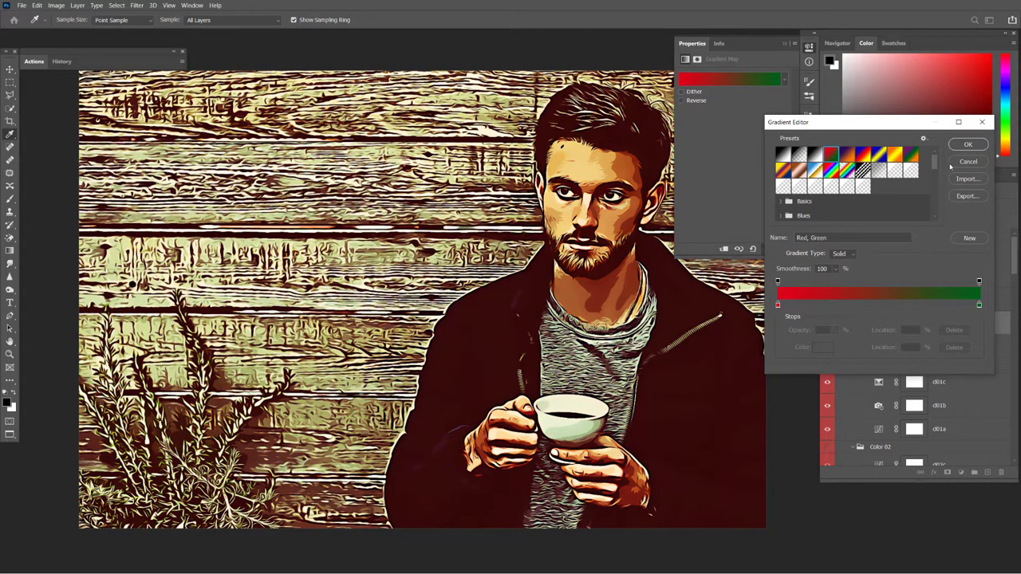
pyautogui.click(967, 145)
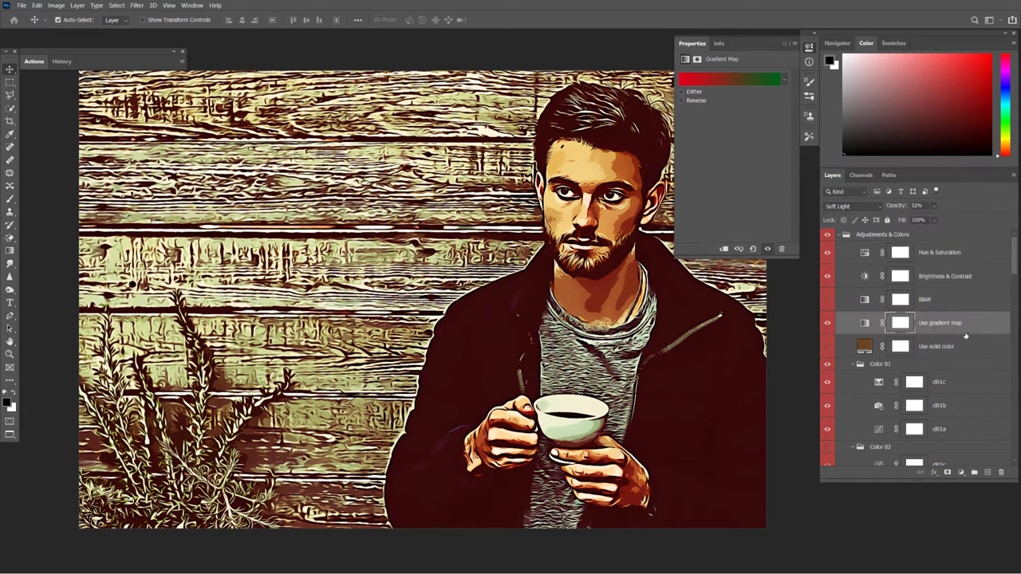
pyautogui.click(826, 325)
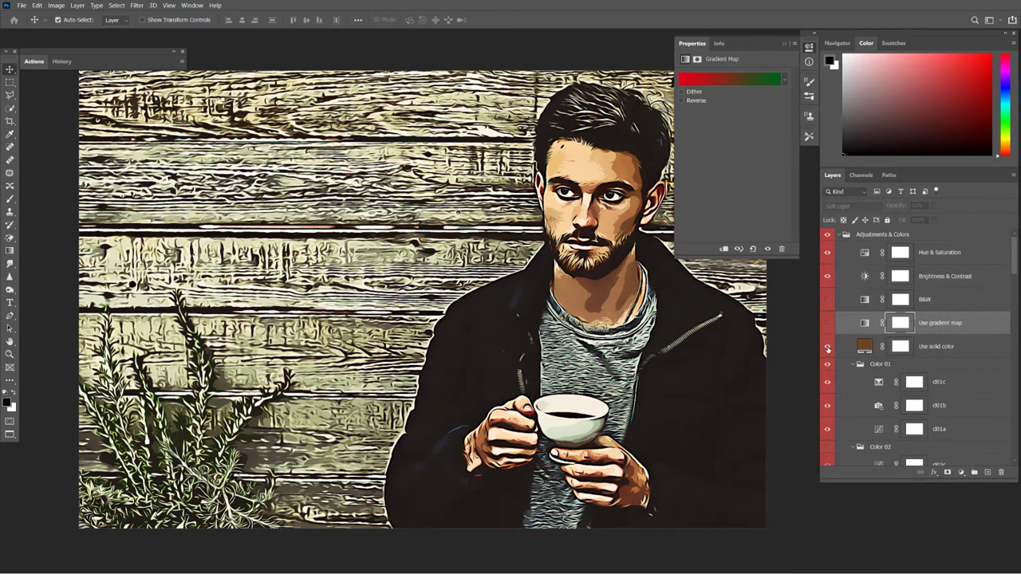
# Change the Use solid color fill layer's colour to blue.
pyautogui.click(863, 346)
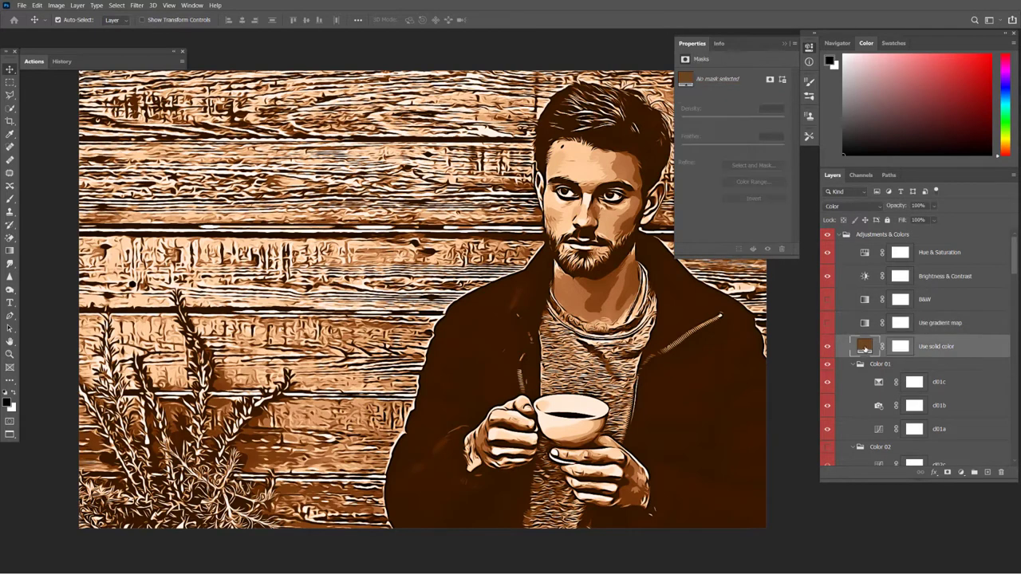
pyautogui.doubleClick(865, 348)
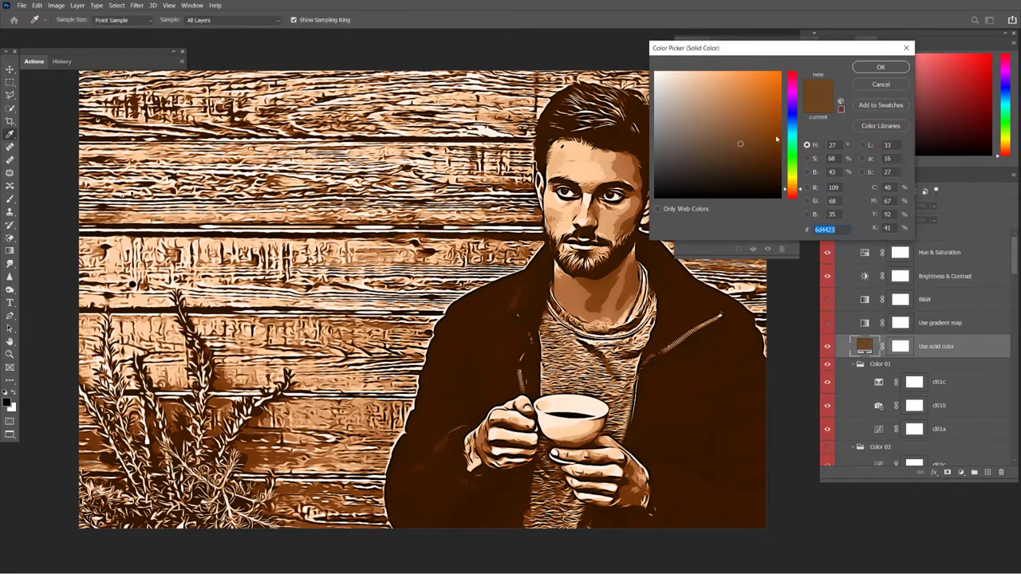
pyautogui.click(792, 119)
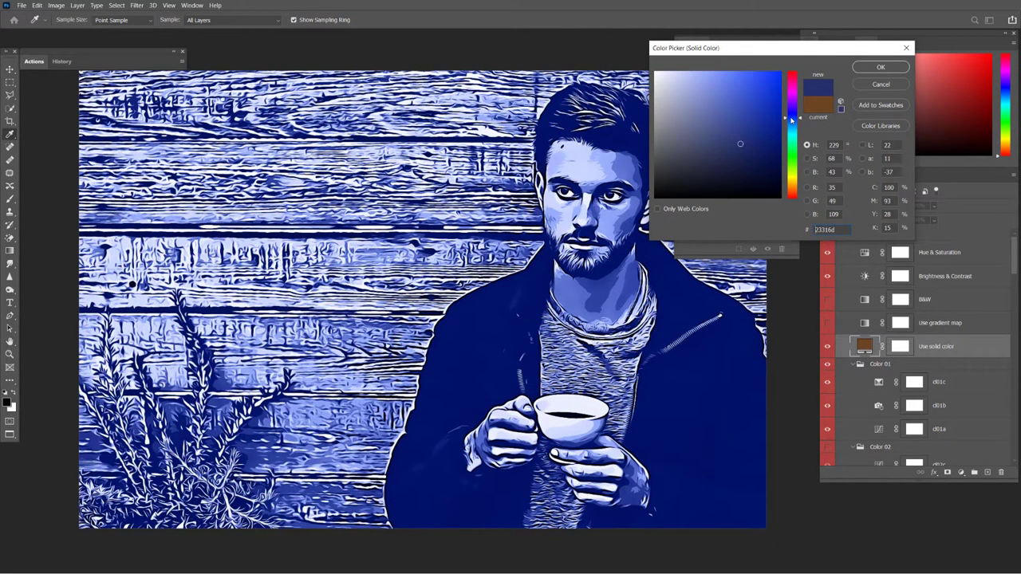
pyautogui.click(873, 68)
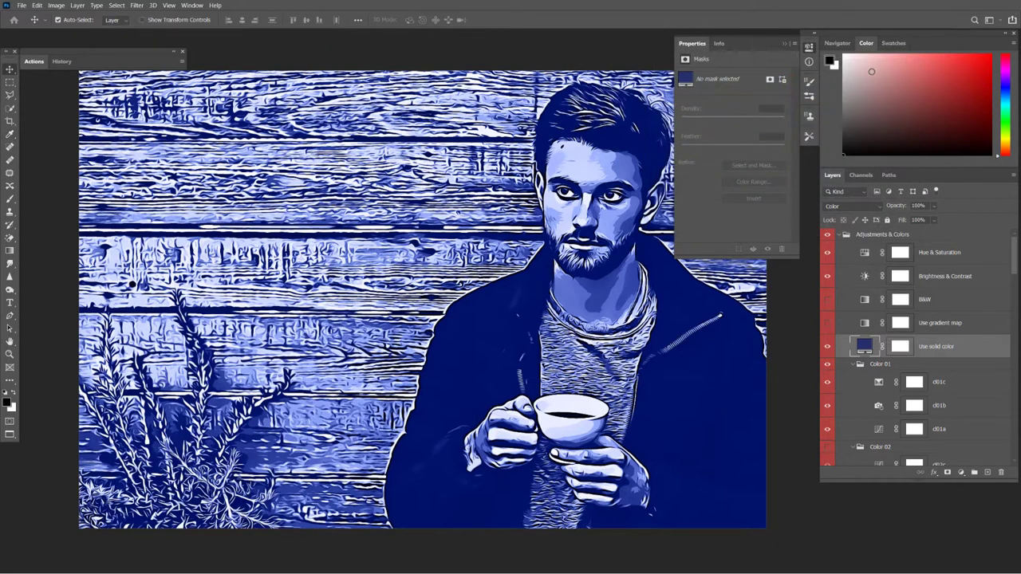
# Recolour the solid fill to olive green 636d23, then hide the layer.
pyautogui.doubleClick(863, 349)
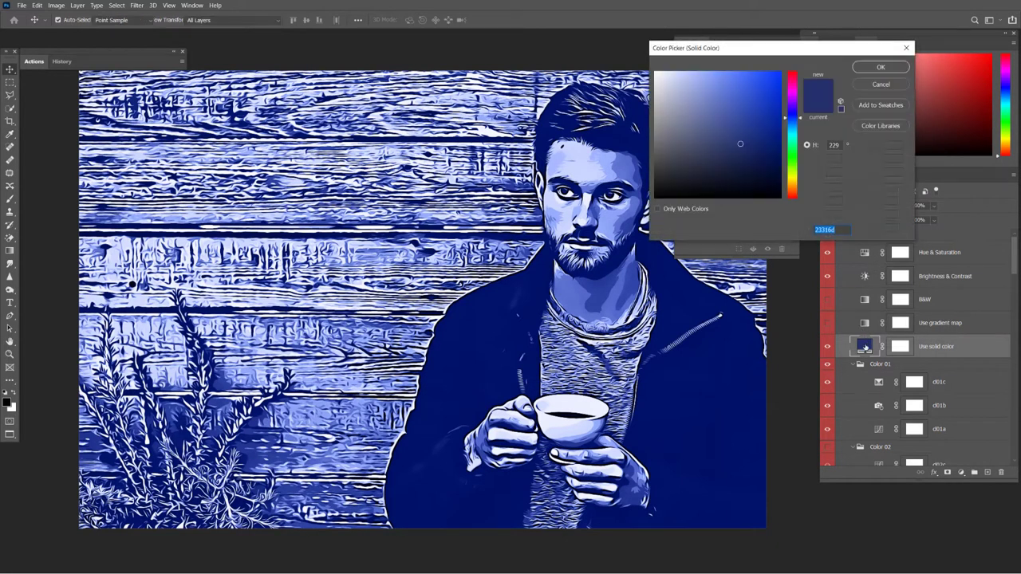
pyautogui.click(792, 146)
pyautogui.moveTo(793, 146); pyautogui.dragTo(794, 176)
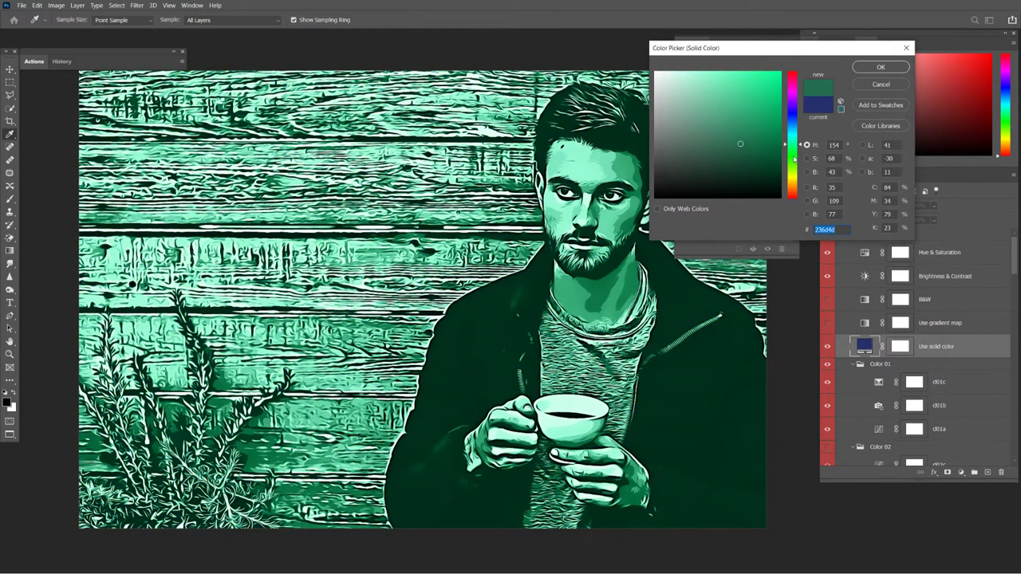
pyautogui.click(880, 68)
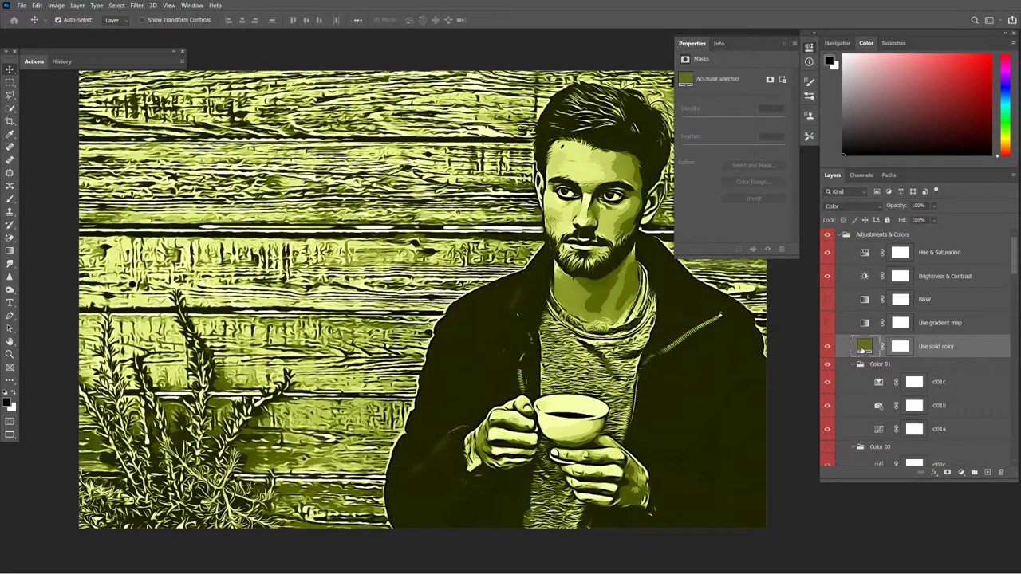
pyautogui.click(827, 346)
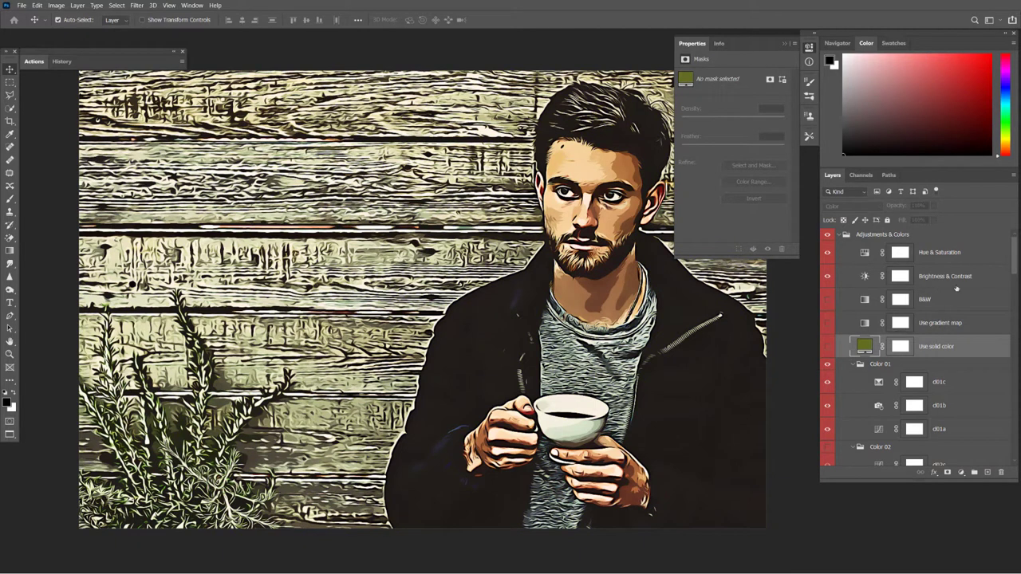
pyautogui.moveTo(1014, 252); pyautogui.dragTo(1013, 268)
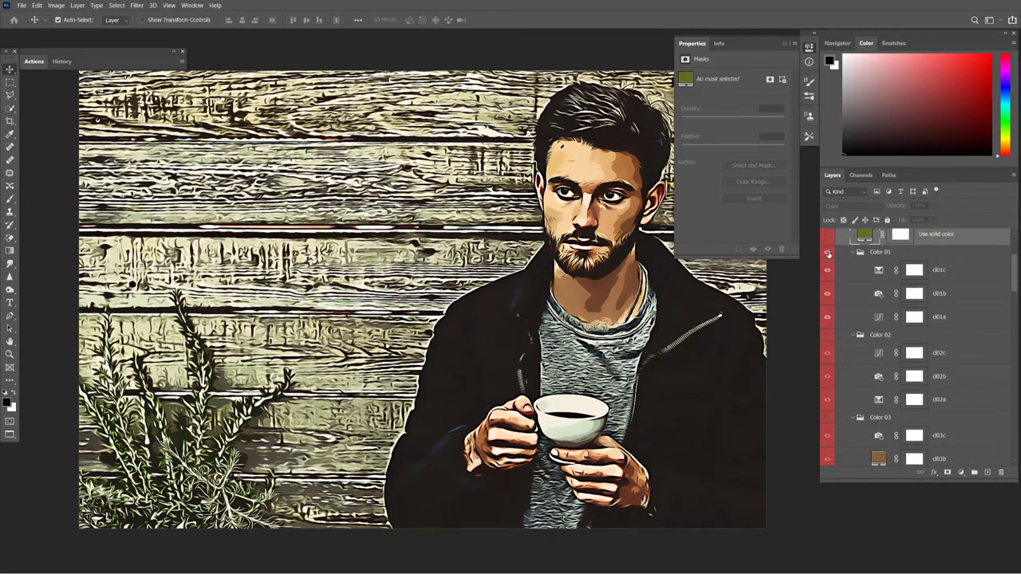
# Hide Color 01, briefly preview Color 02 and Color 03, and dismiss the mask properties.
pyautogui.click(828, 253)
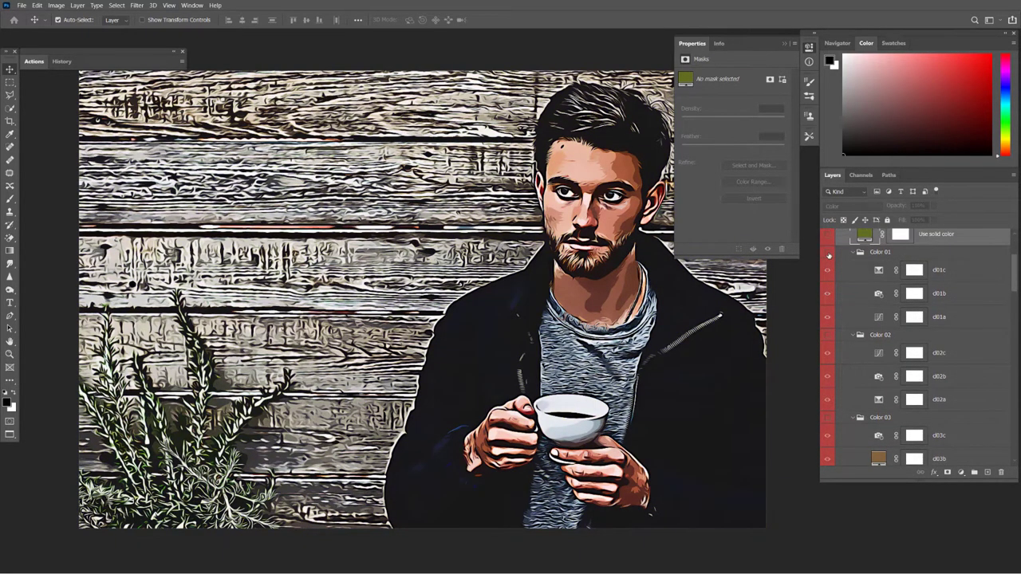
pyautogui.click(828, 336)
pyautogui.click(828, 336)
pyautogui.scroll(-2, 829, 351)
pyautogui.click(827, 368)
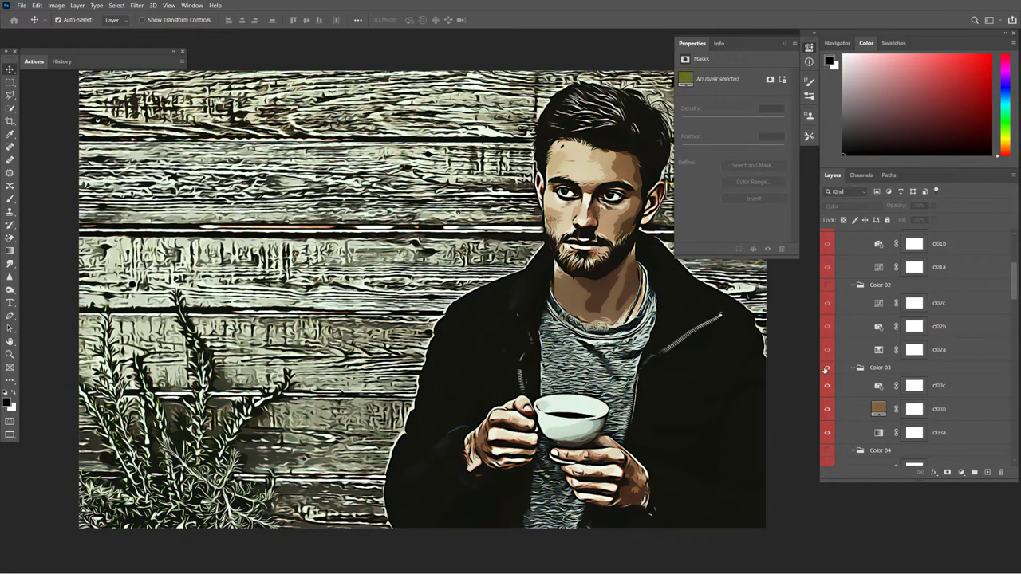
pyautogui.click(827, 368)
pyautogui.click(704, 44)
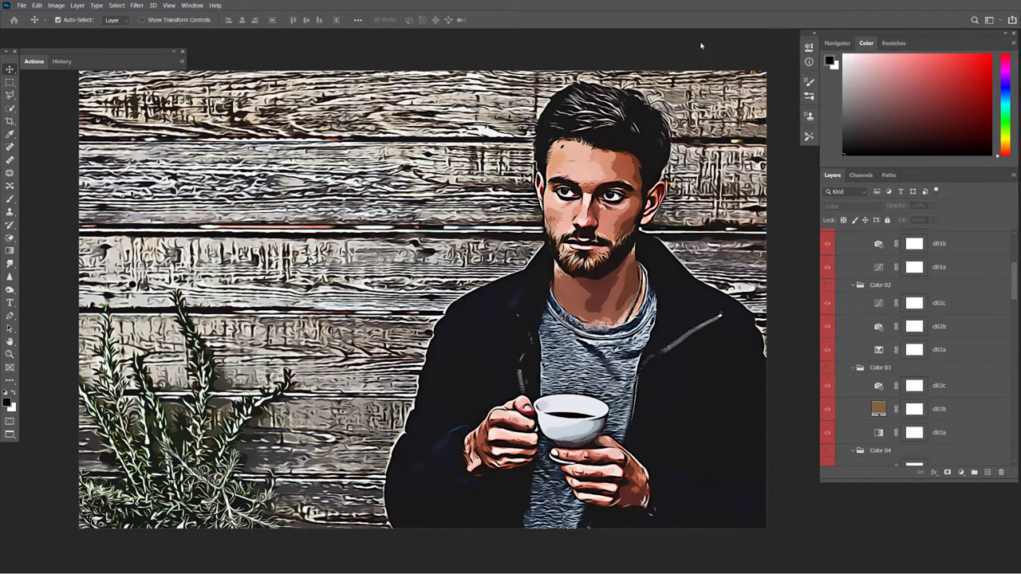
pyautogui.scroll(-2, 886, 367)
pyautogui.scroll(-2, 886, 367)
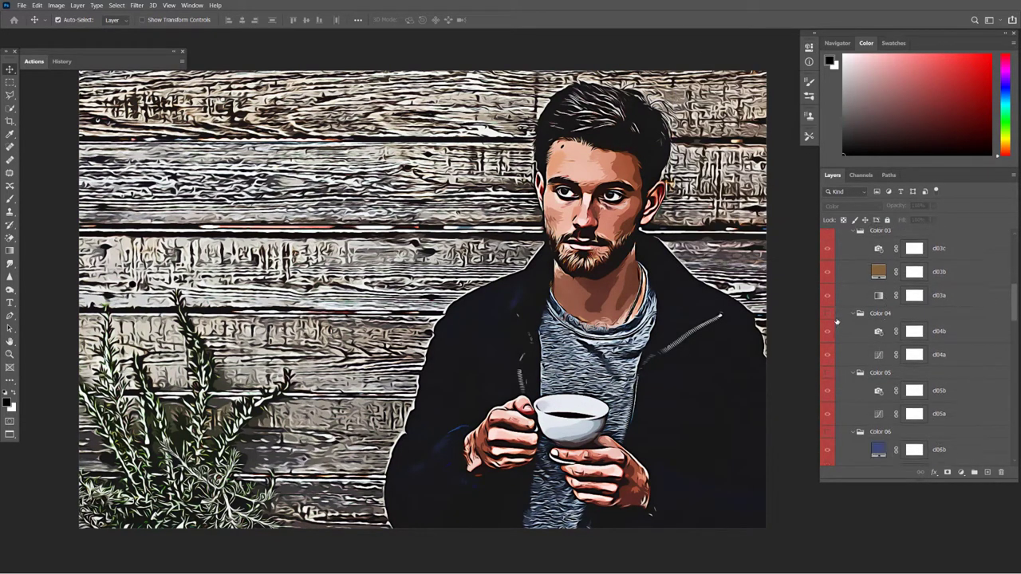
# Preview and re-hide the Color 05, Color 06 and Color 07 tint variants.
pyautogui.click(827, 372)
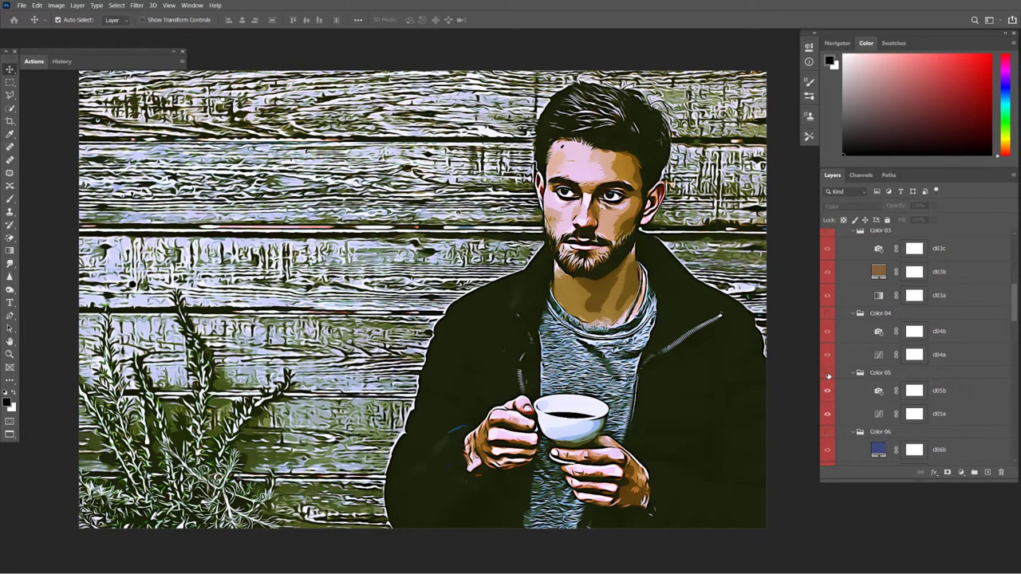
pyautogui.click(826, 372)
pyautogui.scroll(-1, 827, 375)
pyautogui.scroll(-2, 826, 375)
pyautogui.scroll(-1, 827, 335)
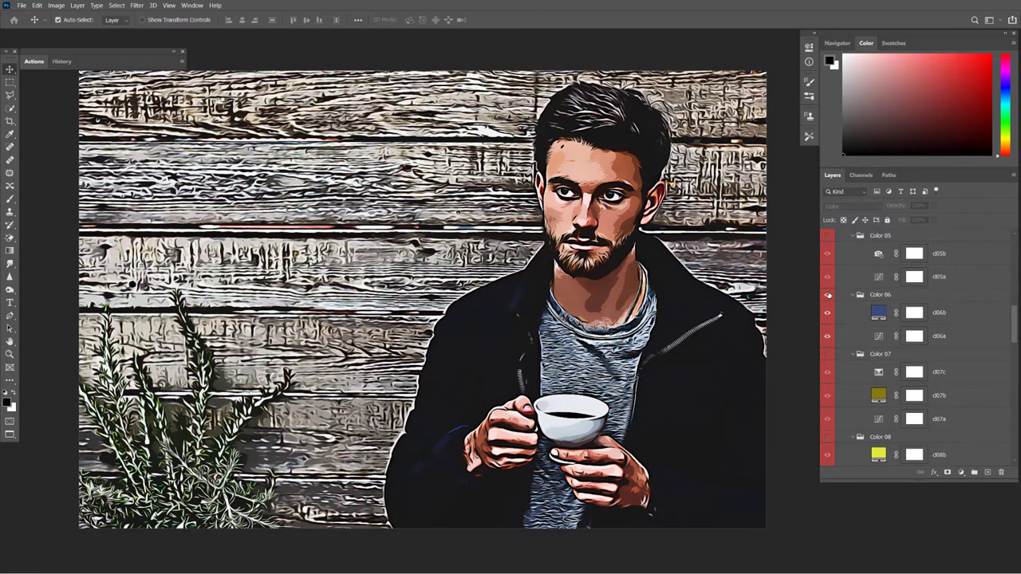
pyautogui.click(828, 295)
pyautogui.click(827, 295)
pyautogui.click(826, 355)
pyautogui.click(827, 355)
pyautogui.scroll(-2, 828, 343)
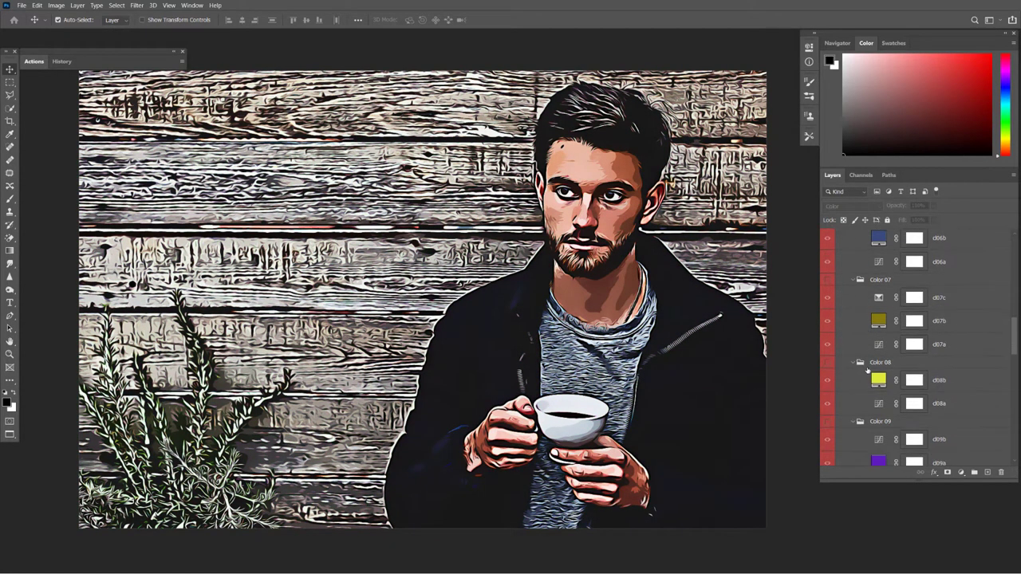
pyautogui.scroll(-1, 827, 335)
# Preview and re-hide Color 08 blue, Color 09 purple and Color 10 sepia, then show Color 11.
pyautogui.click(827, 326)
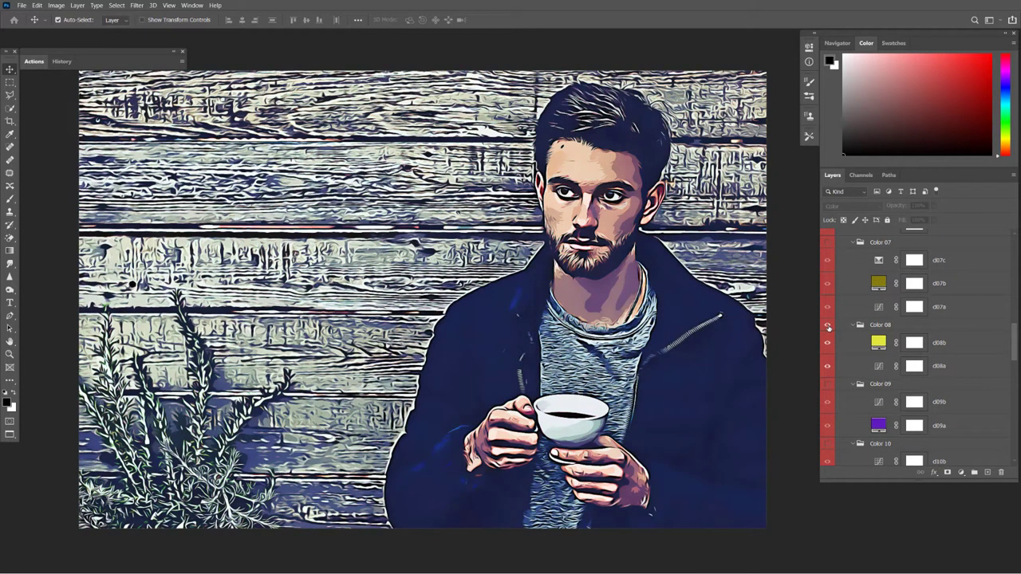
pyautogui.click(828, 326)
pyautogui.click(828, 385)
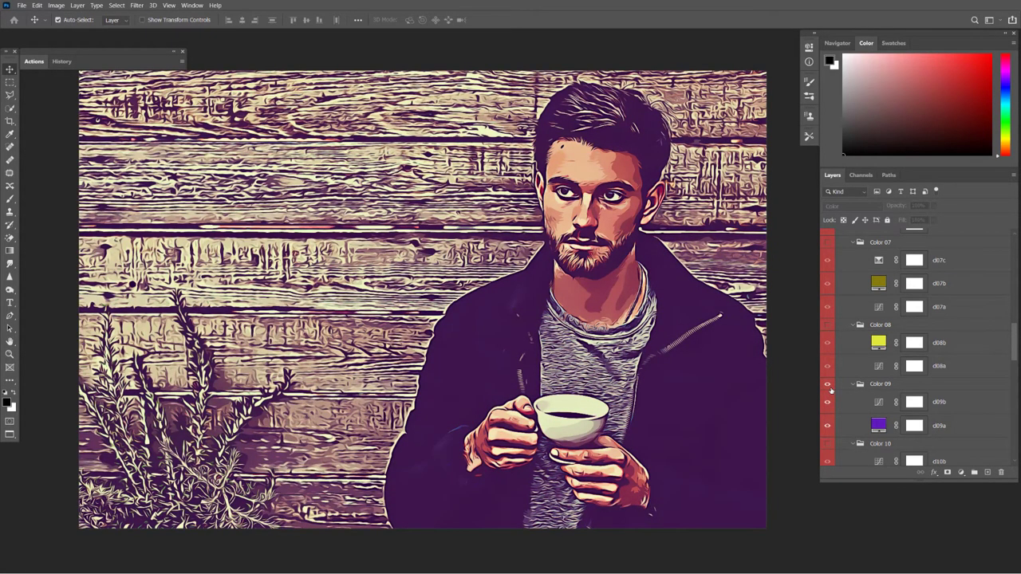
pyautogui.click(828, 384)
pyautogui.scroll(-3, 829, 343)
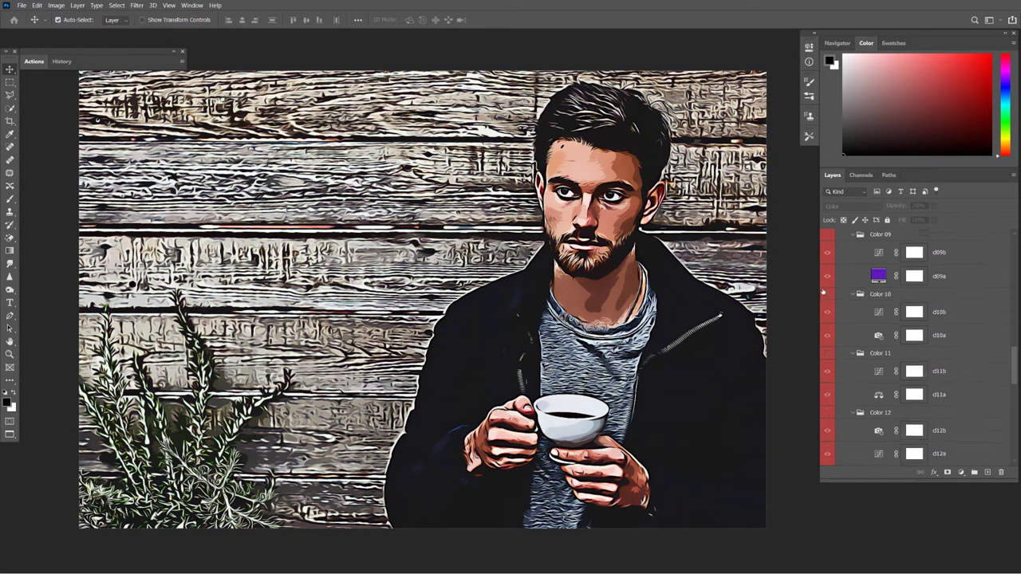
pyautogui.click(828, 294)
pyautogui.click(827, 295)
pyautogui.click(829, 354)
pyautogui.scroll(-4, 829, 356)
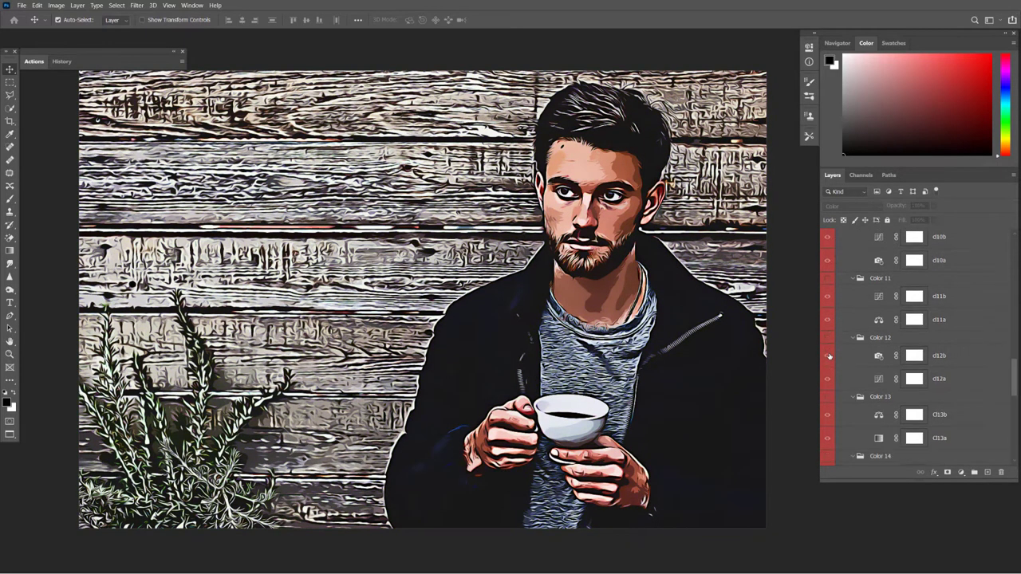
# Preview Color 12 blue and Color 13 purple, and hide the Color 15 reddish-brown tint.
pyautogui.click(827, 276)
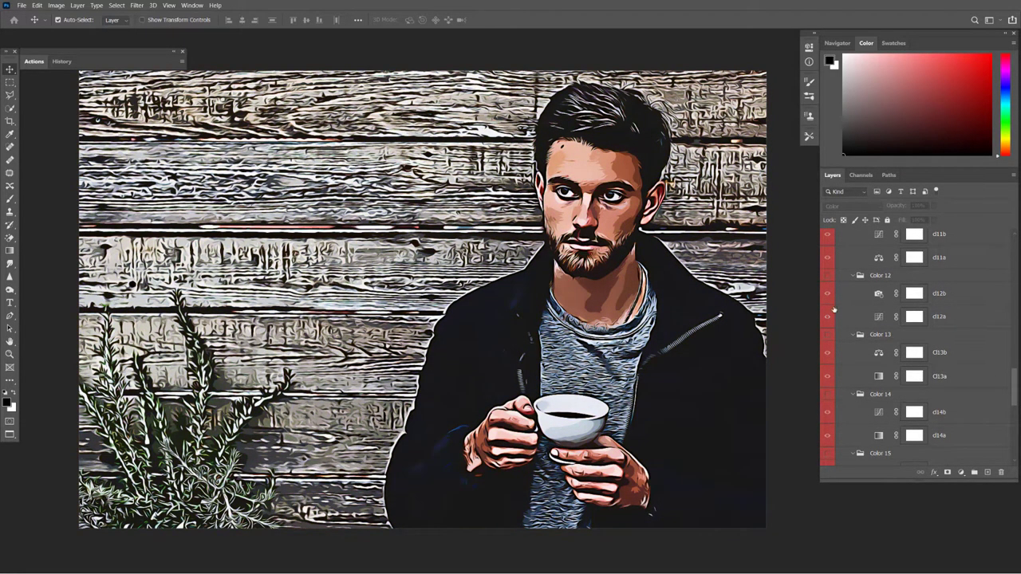
pyautogui.click(827, 335)
pyautogui.click(827, 335)
pyautogui.scroll(-2, 827, 335)
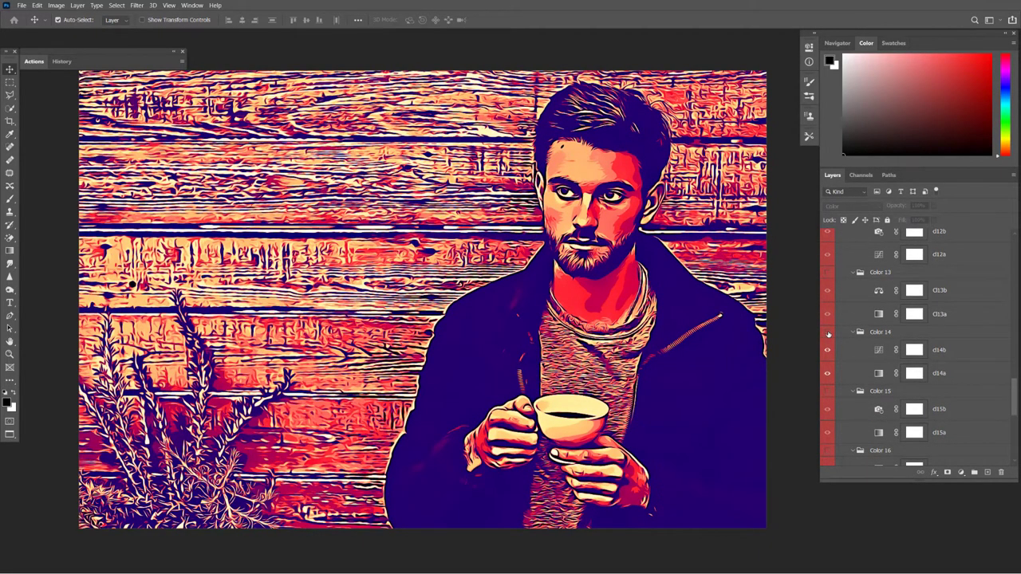
pyautogui.scroll(-3, 828, 335)
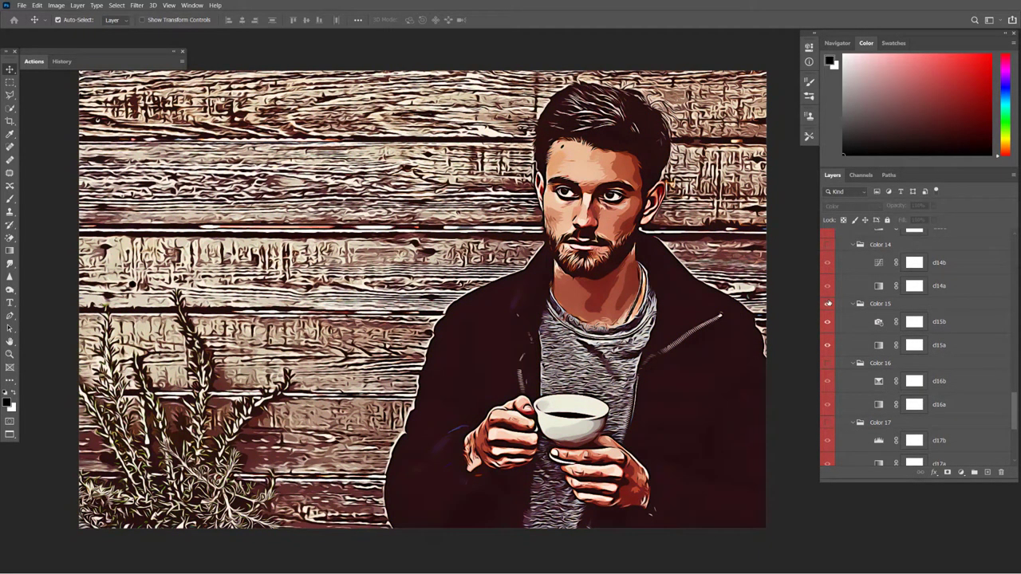
pyautogui.click(828, 303)
pyautogui.scroll(-2, 829, 367)
pyautogui.scroll(-3, 829, 368)
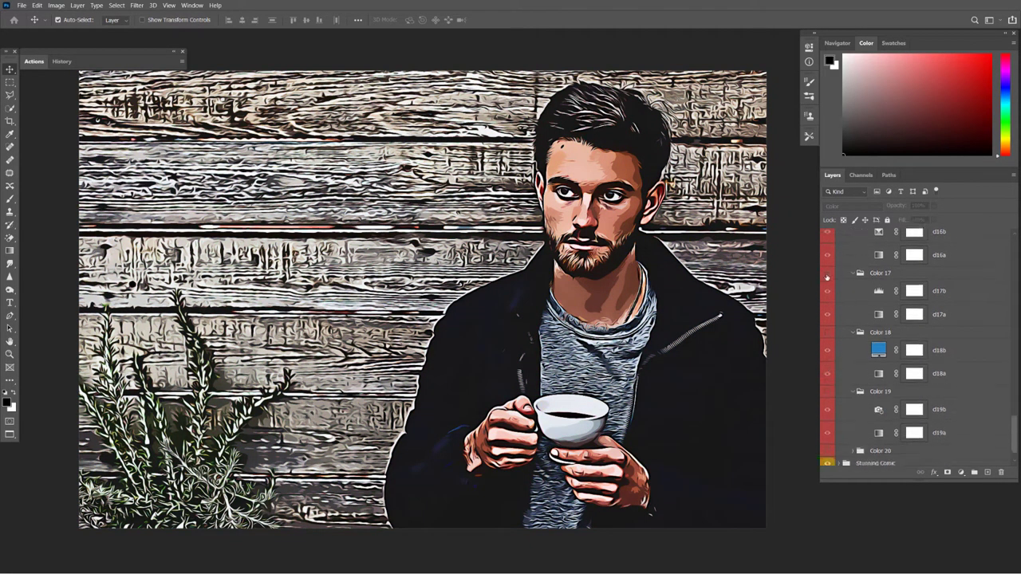
# Preview Color 17 red and Color 18 blue-purple, hide Color 19, and toggle Color 20.
pyautogui.click(827, 272)
pyautogui.click(826, 273)
pyautogui.click(828, 333)
pyautogui.click(827, 333)
pyautogui.click(827, 392)
pyautogui.scroll(-1, 829, 398)
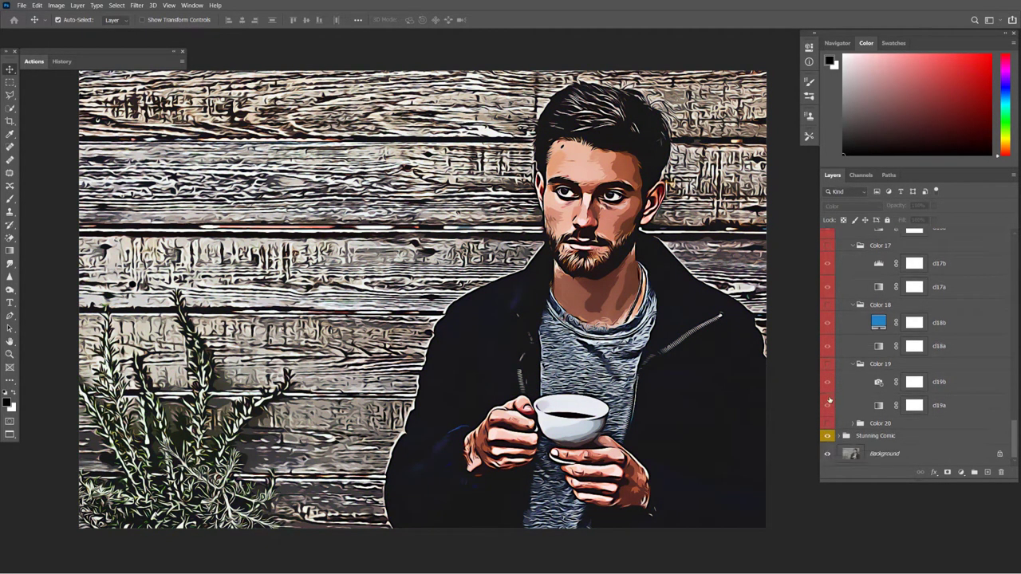
pyautogui.click(827, 423)
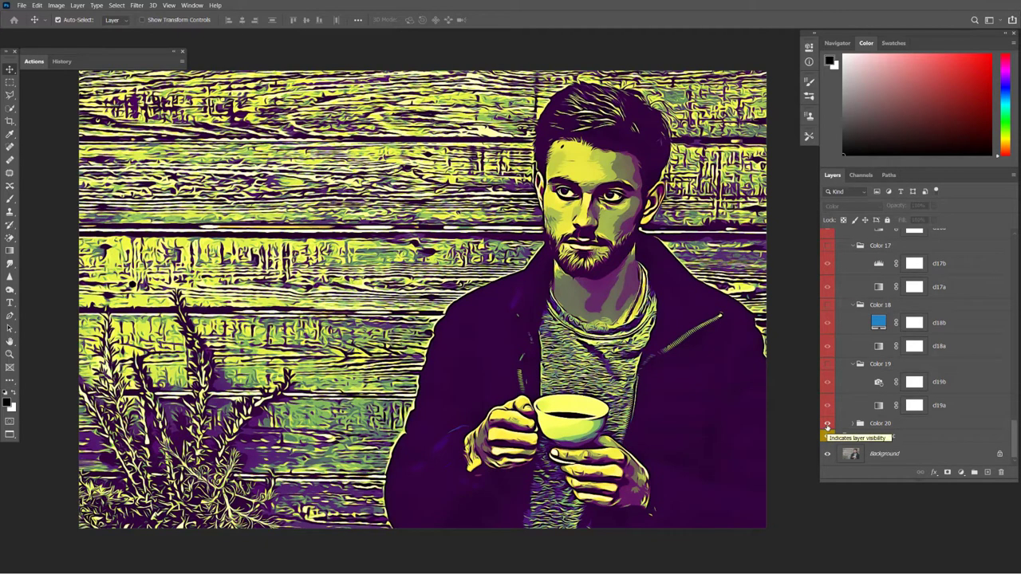
pyautogui.click(827, 423)
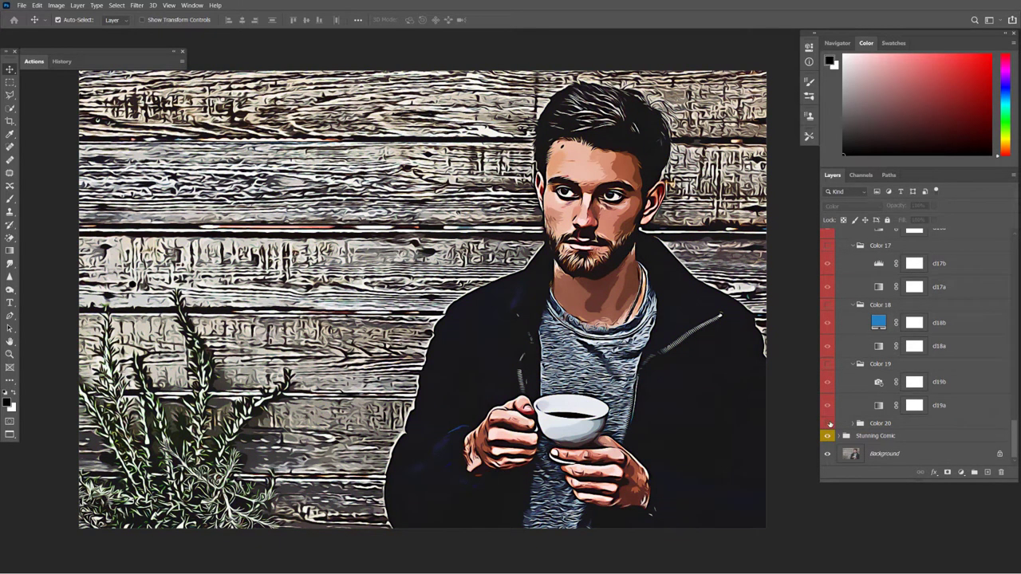
# Turn Color 20 back on and lower its opacity to 22%.
pyautogui.click(833, 423)
pyautogui.click(917, 423)
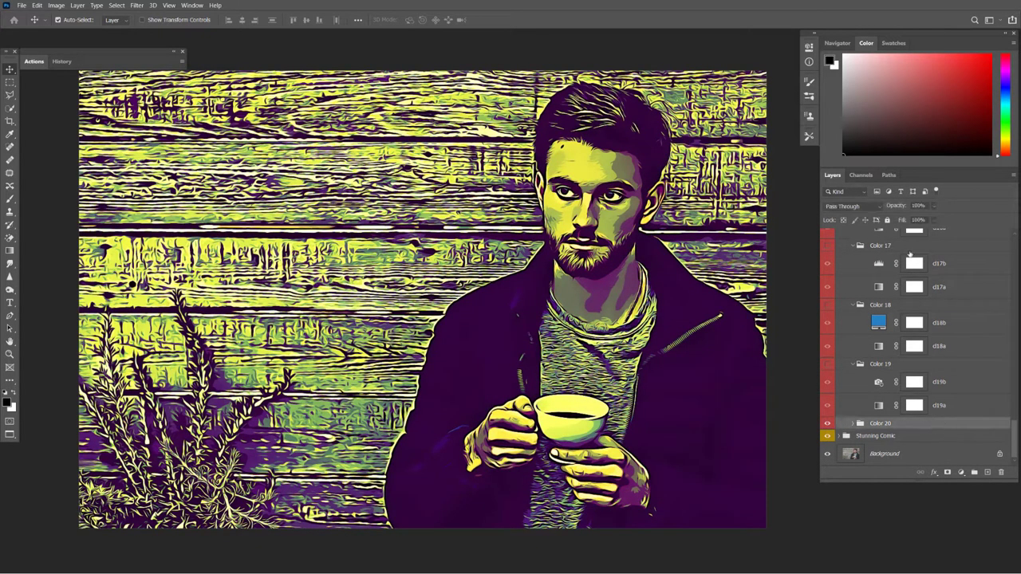
pyautogui.moveTo(893, 205); pyautogui.dragTo(813, 207)
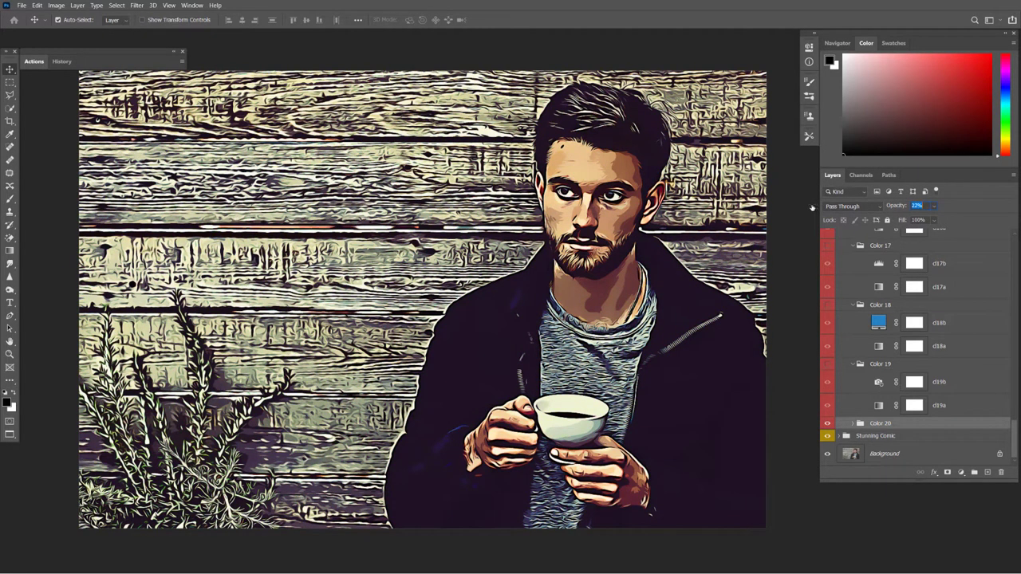
pyautogui.moveTo(814, 207); pyautogui.dragTo(810, 214)
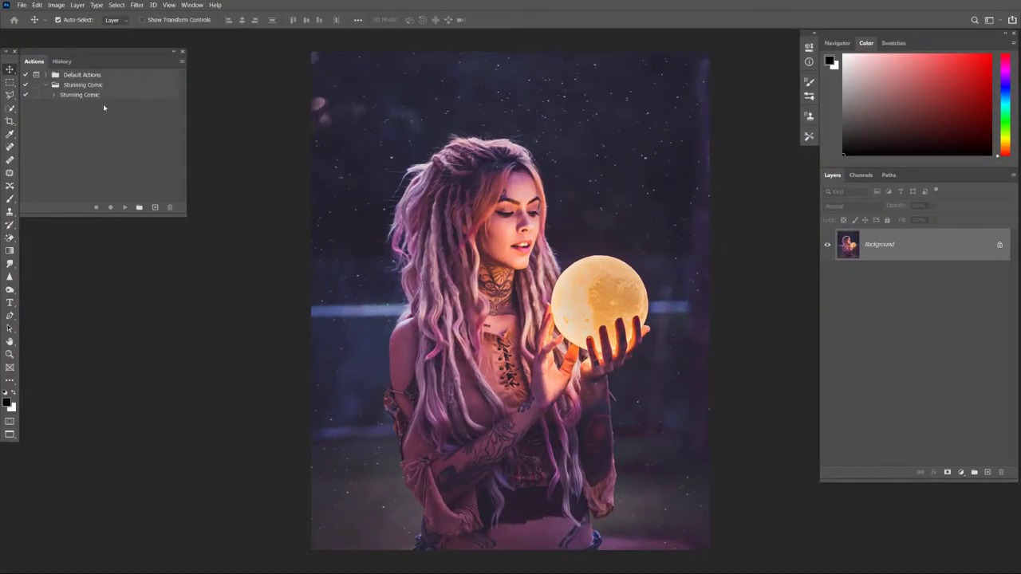
# Run the Stunning Comic action on the moon photo and expand the Adjustments & Colors group.
pyautogui.click(92, 97)
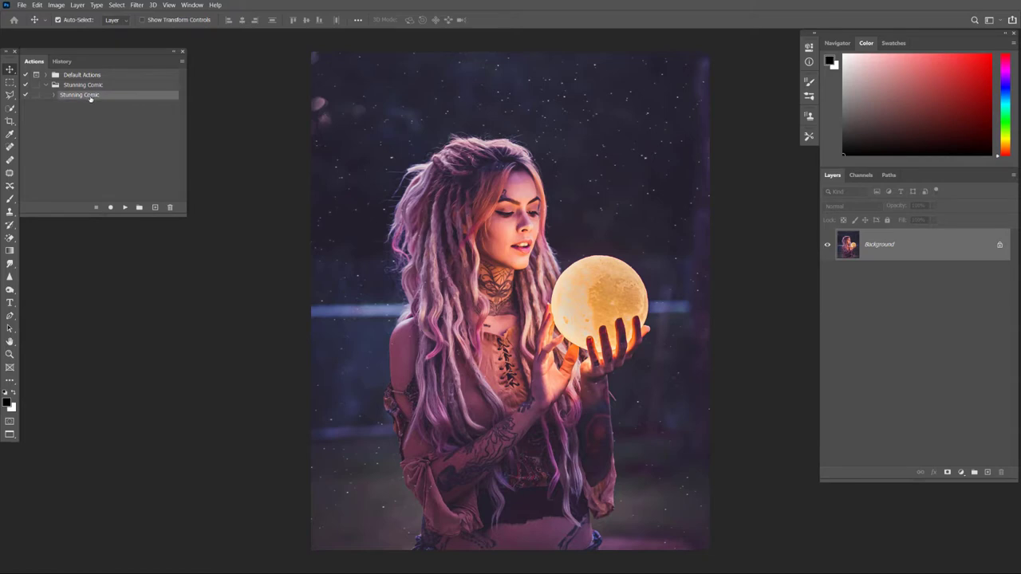
pyautogui.click(126, 208)
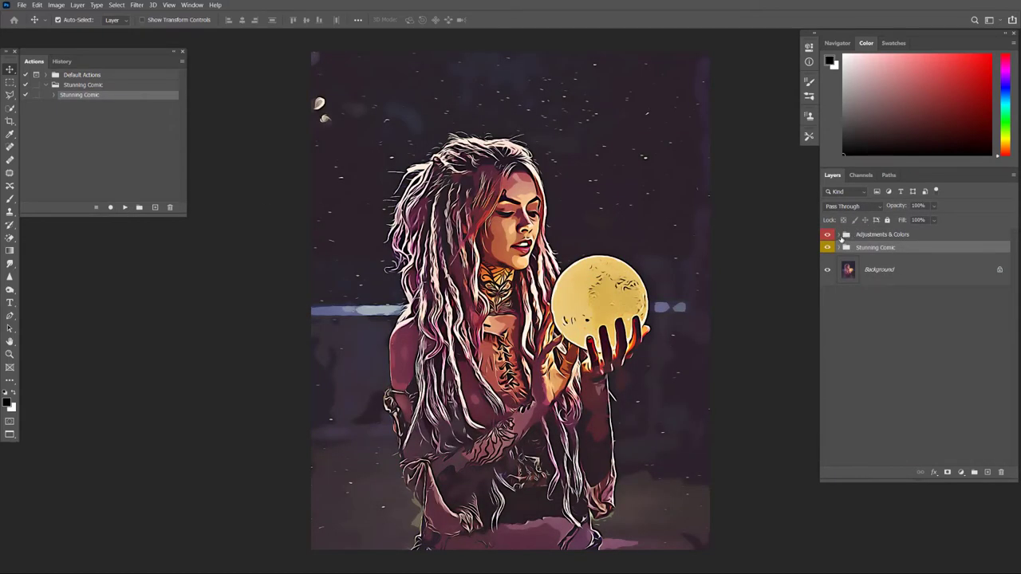
pyautogui.click(838, 235)
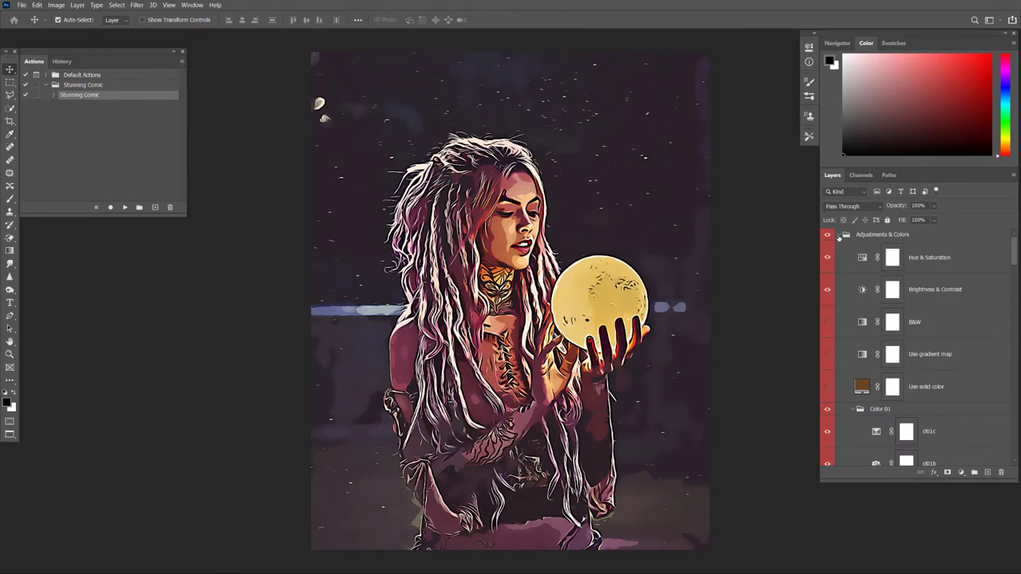
# Inside Stunning Comic, hide the Small, Medium and Extra Sketch line layers.
pyautogui.click(838, 236)
pyautogui.click(839, 248)
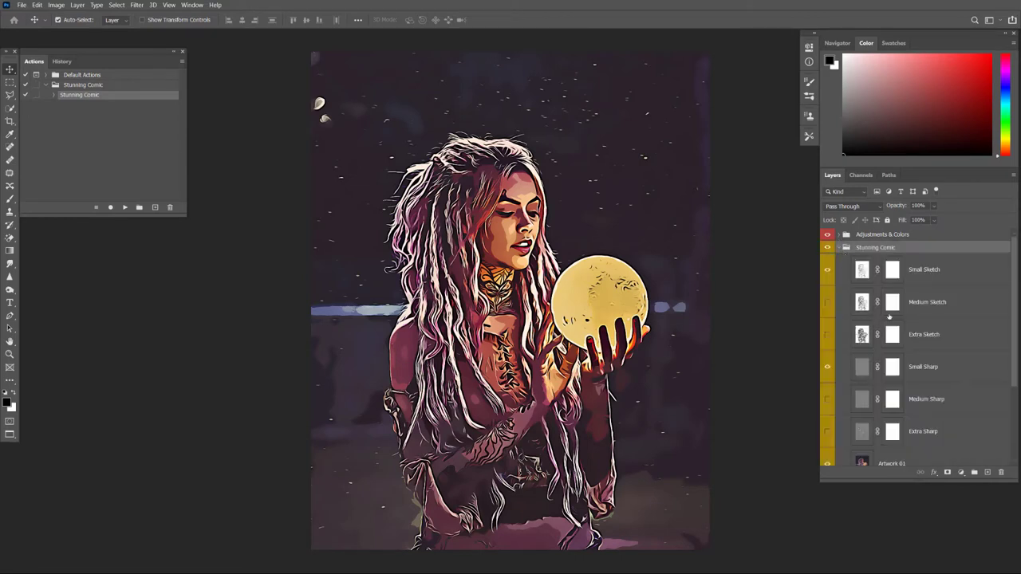
pyautogui.scroll(-2, 842, 254)
pyautogui.click(827, 245)
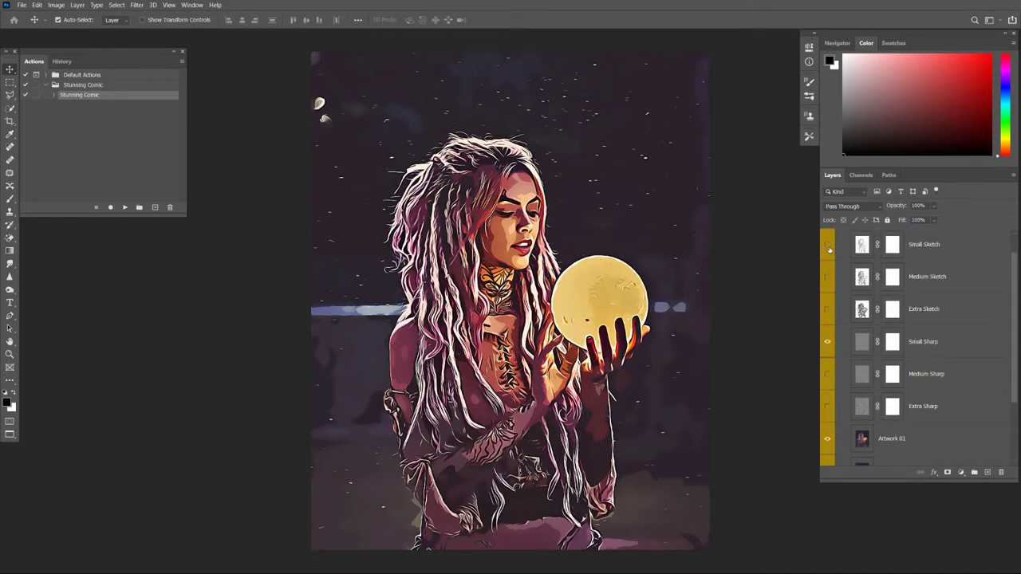
pyautogui.click(827, 276)
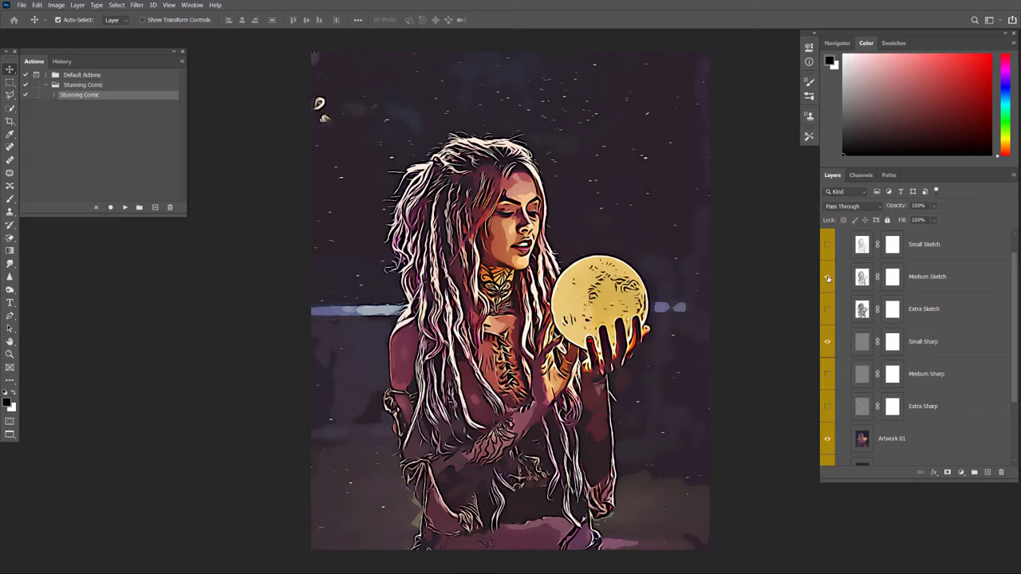
pyautogui.click(827, 276)
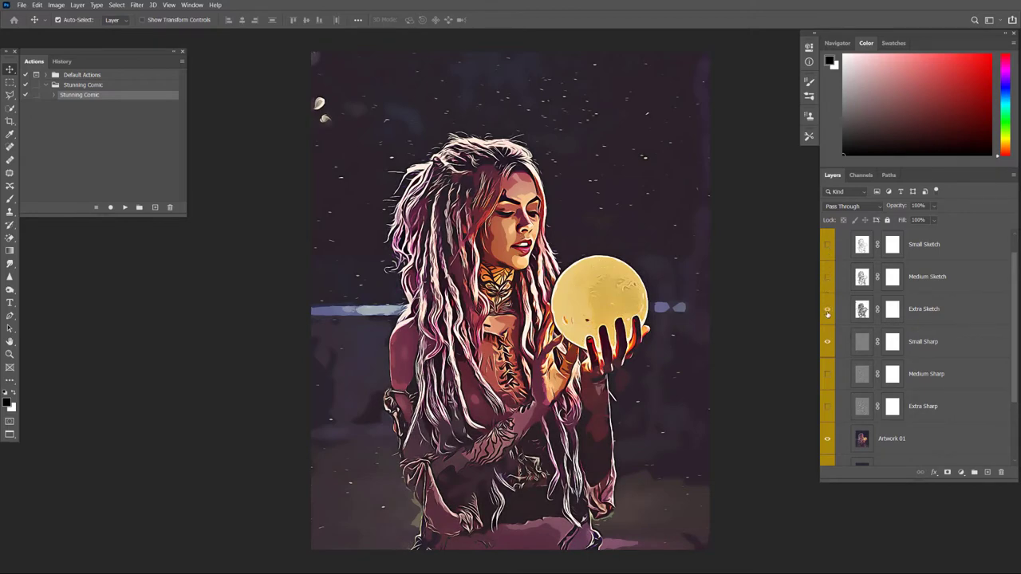
pyautogui.click(827, 310)
# Collapse the Actions panel, zoom and pan the artwork, and scroll the layers to Background.
pyautogui.hotkey('ctrl', '+')
pyautogui.scroll(2, 138, 38)
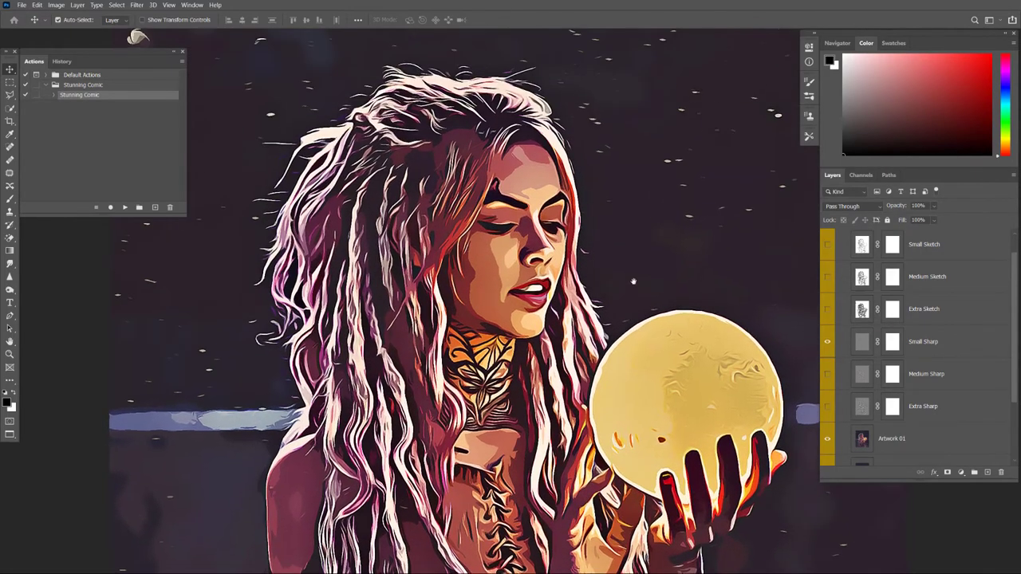
pyautogui.scroll(1, 137, 37)
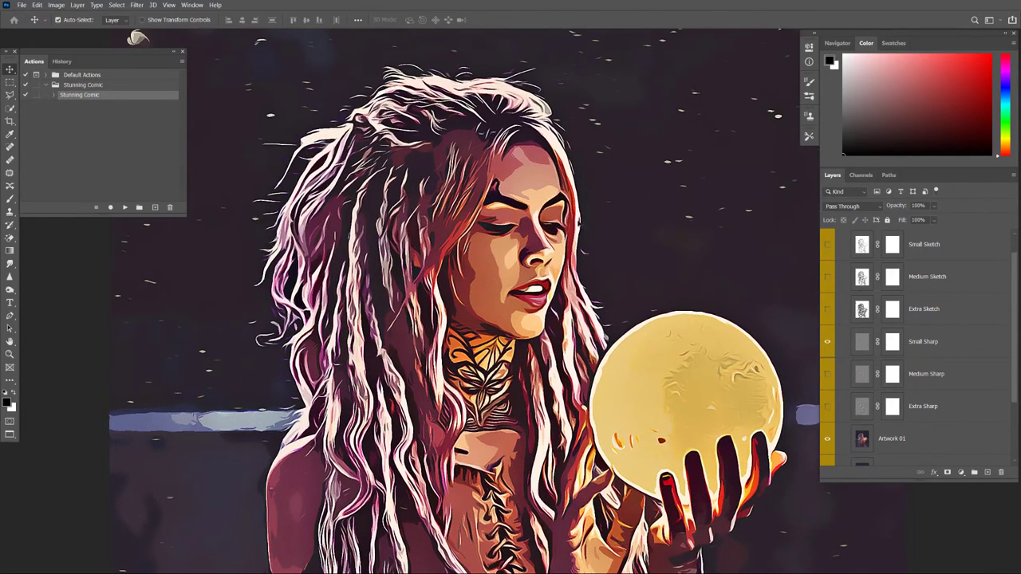
pyautogui.click(171, 53)
pyautogui.moveTo(601, 198); pyautogui.dragTo(554, 193)
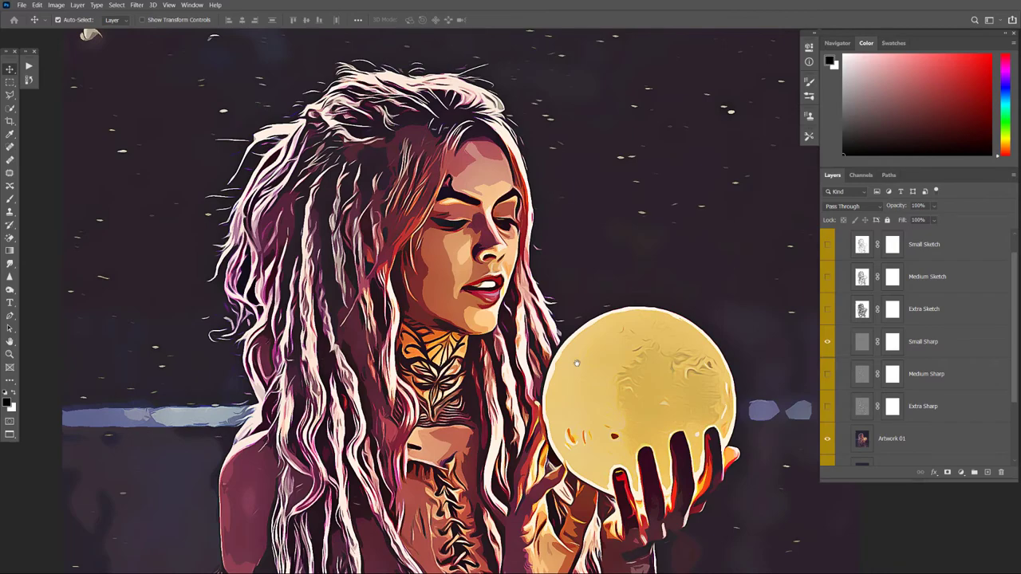
pyautogui.scroll(-3, 582, 418)
pyautogui.scroll(-2, 572, 428)
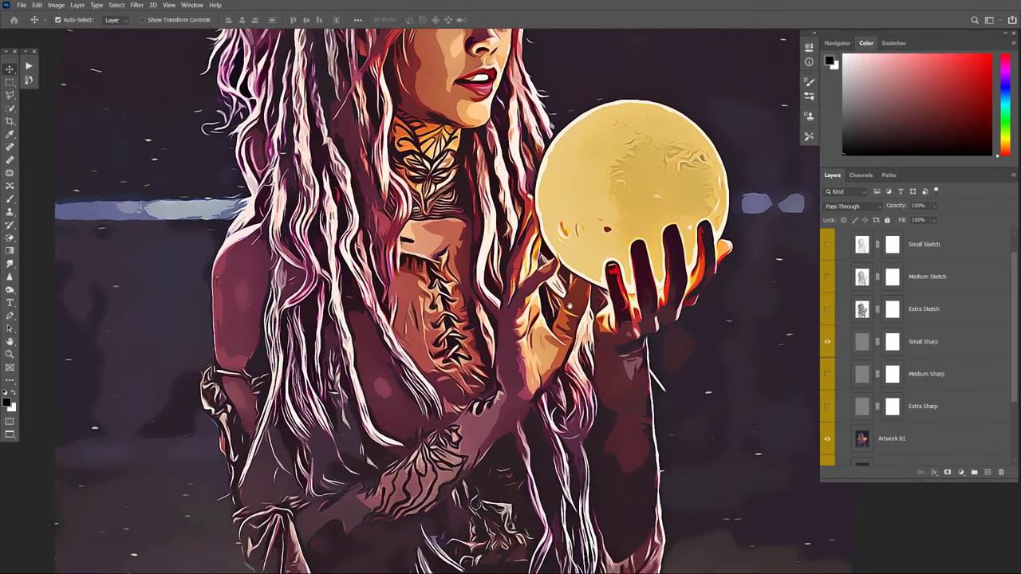
pyautogui.scroll(-4, 573, 428)
pyautogui.scroll(-3, 570, 335)
pyautogui.scroll(-1, 569, 243)
pyautogui.scroll(6, 568, 243)
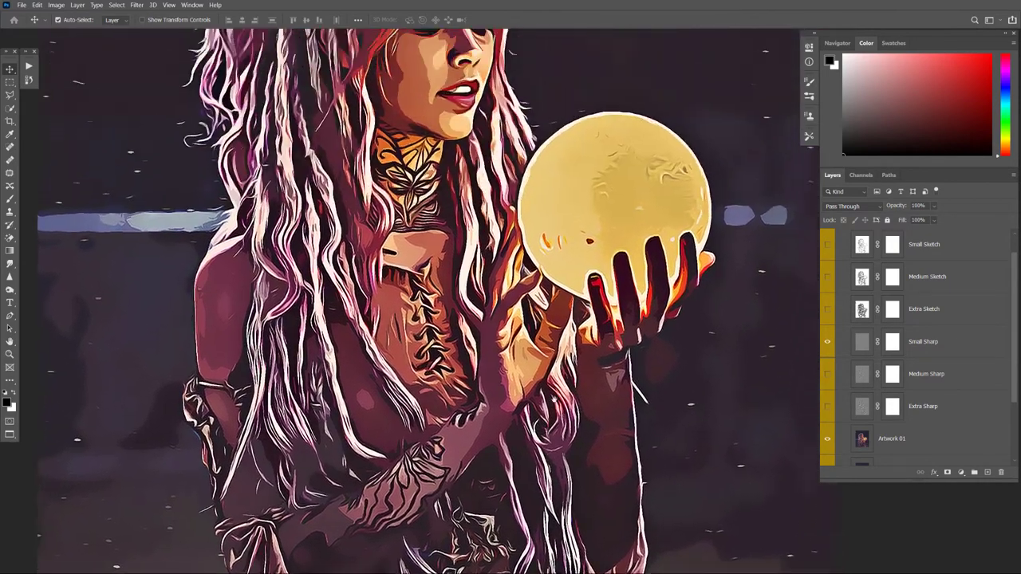
pyautogui.scroll(4, 559, 303)
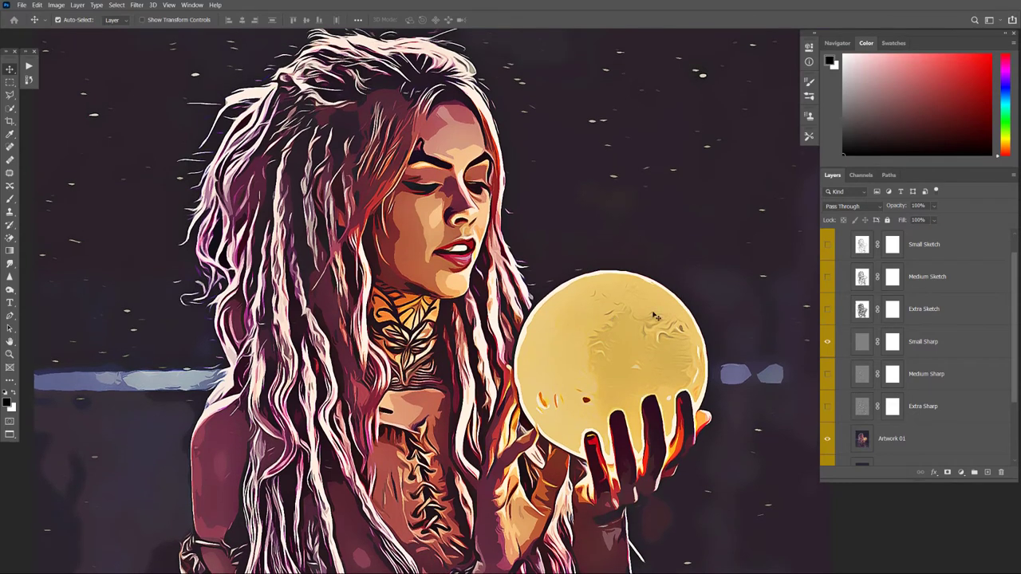
pyautogui.scroll(-2, 885, 339)
pyautogui.scroll(-1, 885, 339)
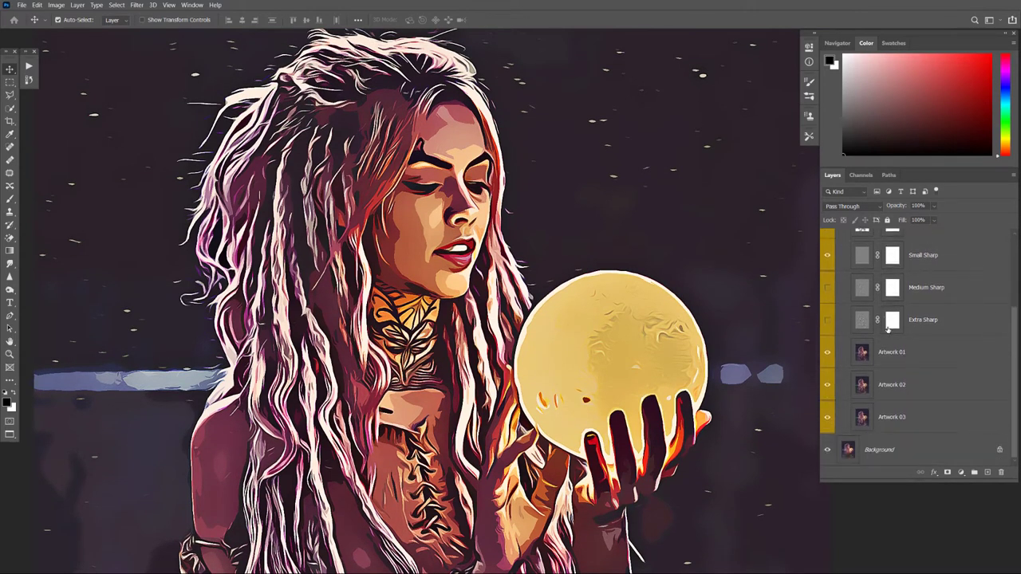
pyautogui.keyDown('alt'); pyautogui.click(828, 449); pyautogui.keyUp('alt')
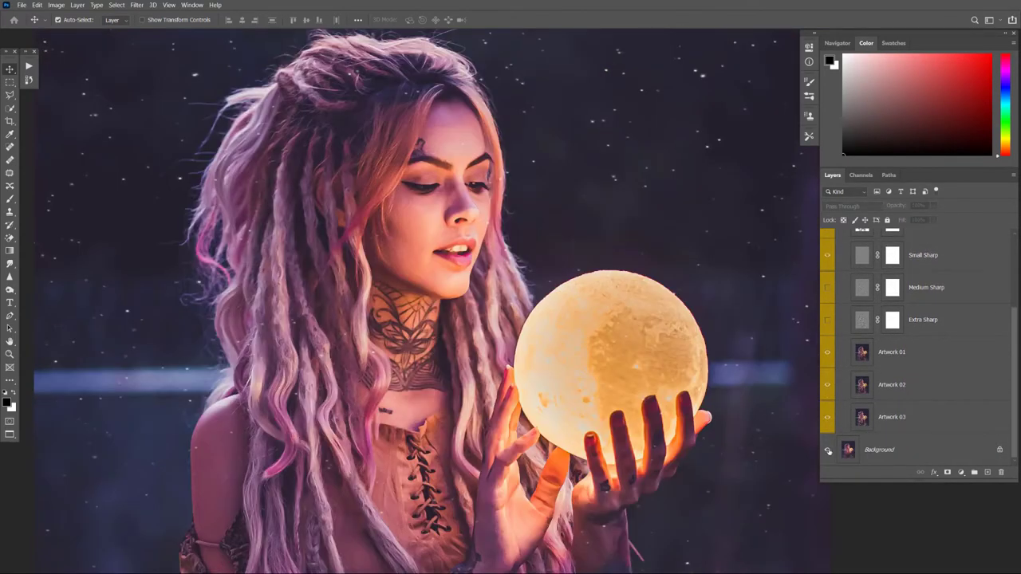
pyautogui.keyDown('alt'); pyautogui.click(828, 450); pyautogui.keyUp('alt')
pyautogui.scroll(2, 904, 367)
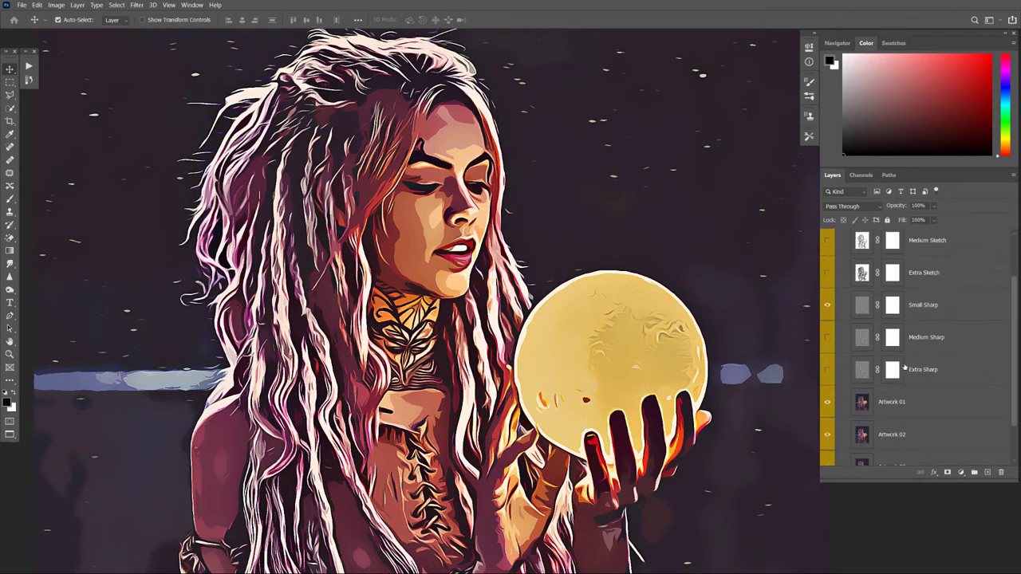
pyautogui.scroll(2, 901, 363)
pyautogui.scroll(-2, 885, 359)
pyautogui.scroll(-2, 845, 354)
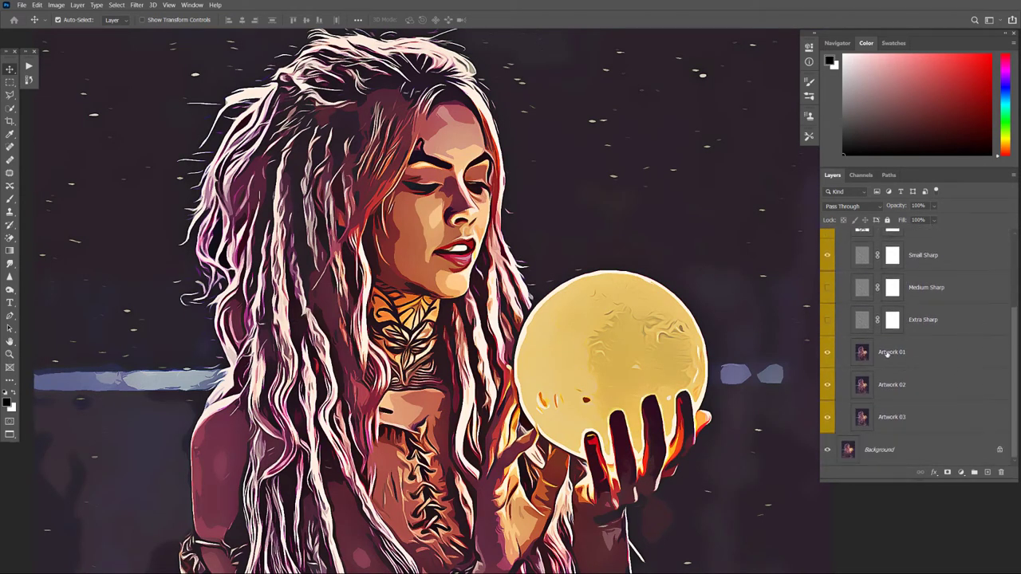
pyautogui.click(828, 352)
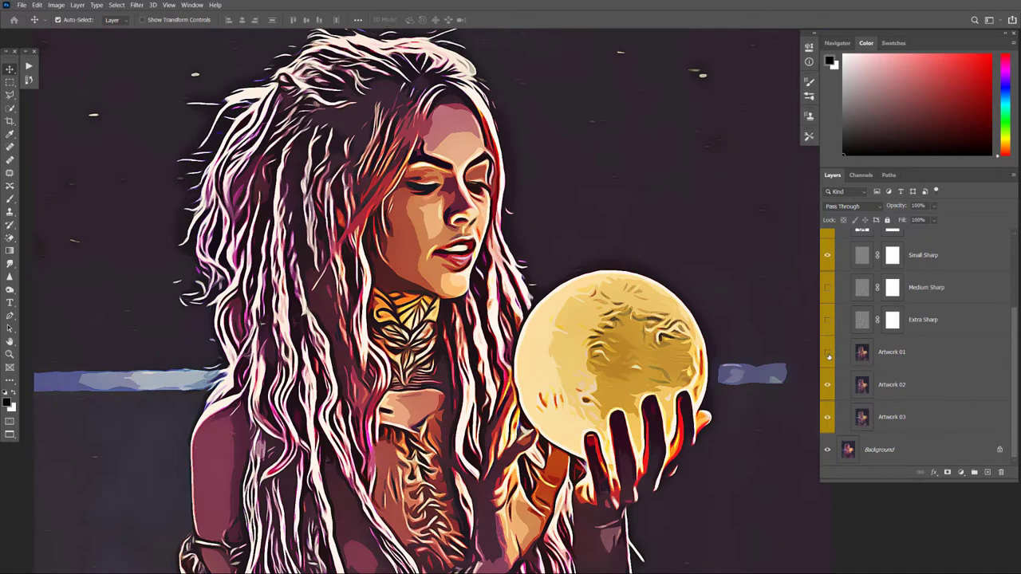
pyautogui.click(828, 385)
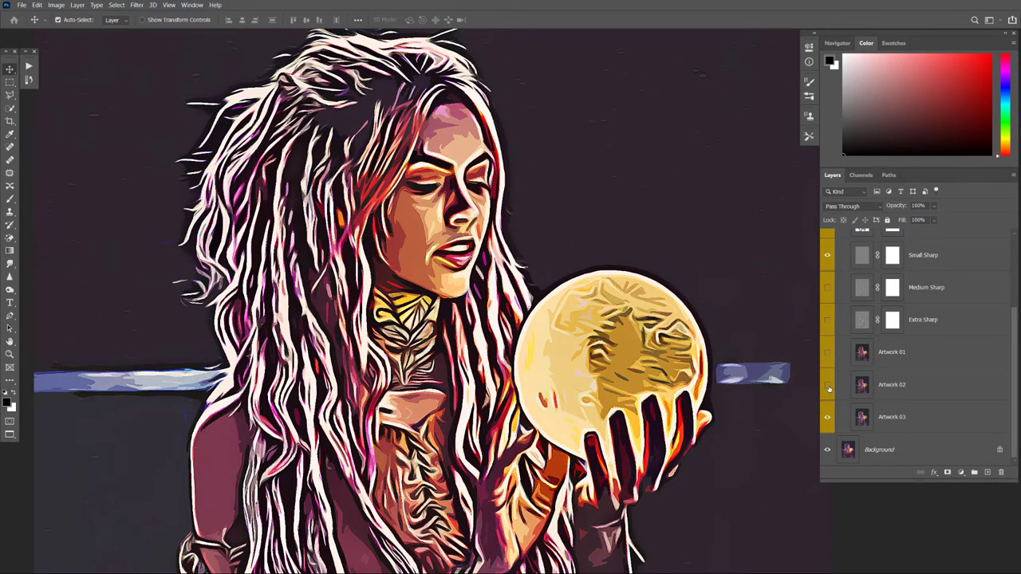
pyautogui.hotkey('ctrl', '0')
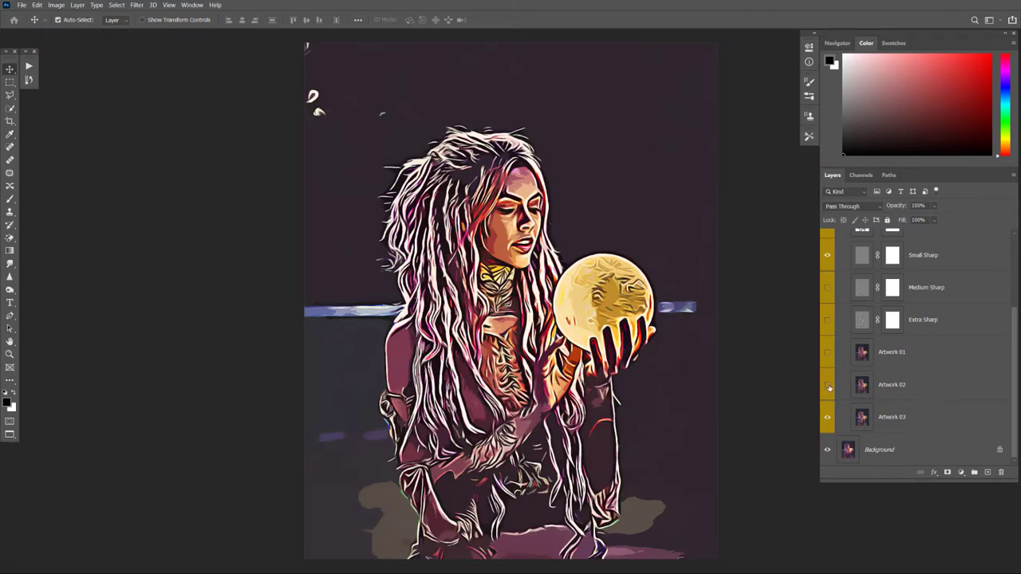
pyautogui.click(827, 385)
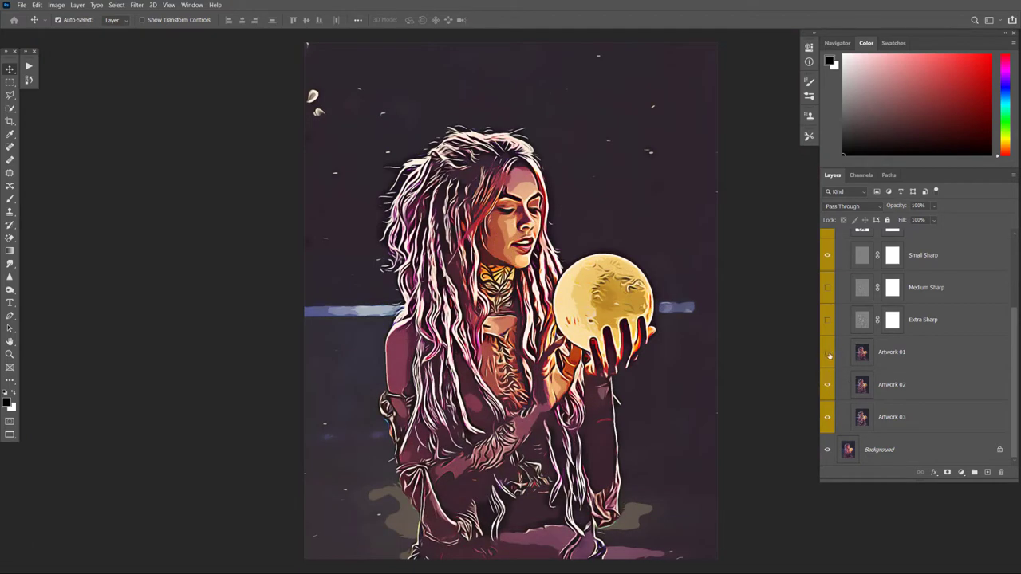
pyautogui.click(827, 352)
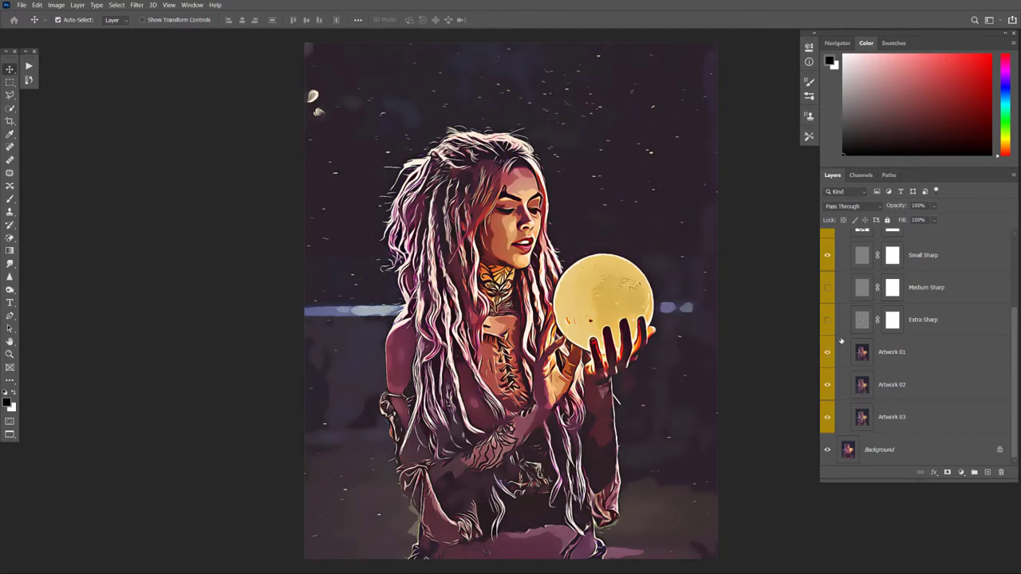
pyautogui.scroll(5, 606, 235)
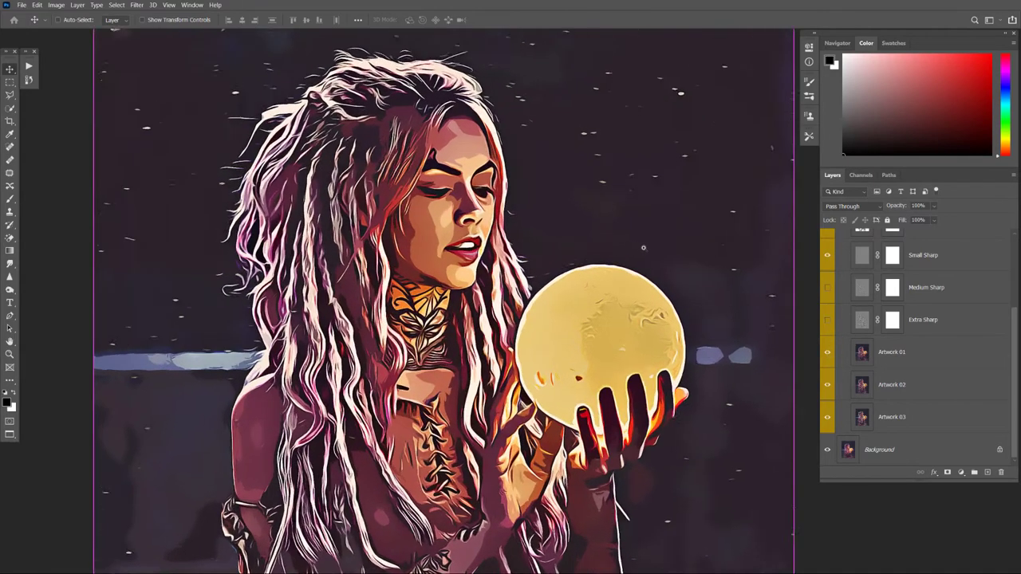
pyautogui.click(828, 257)
pyautogui.click(827, 289)
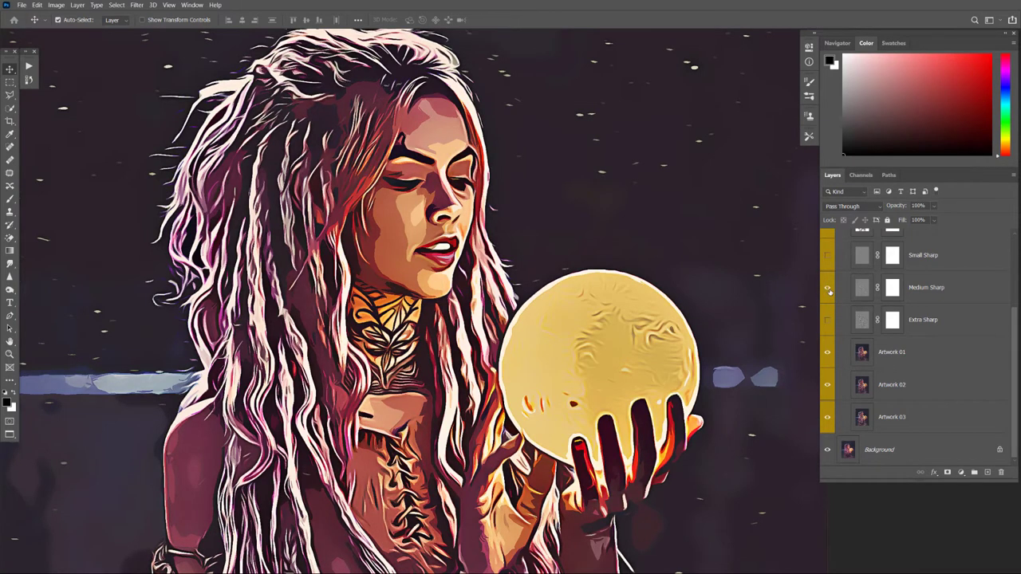
pyautogui.click(828, 288)
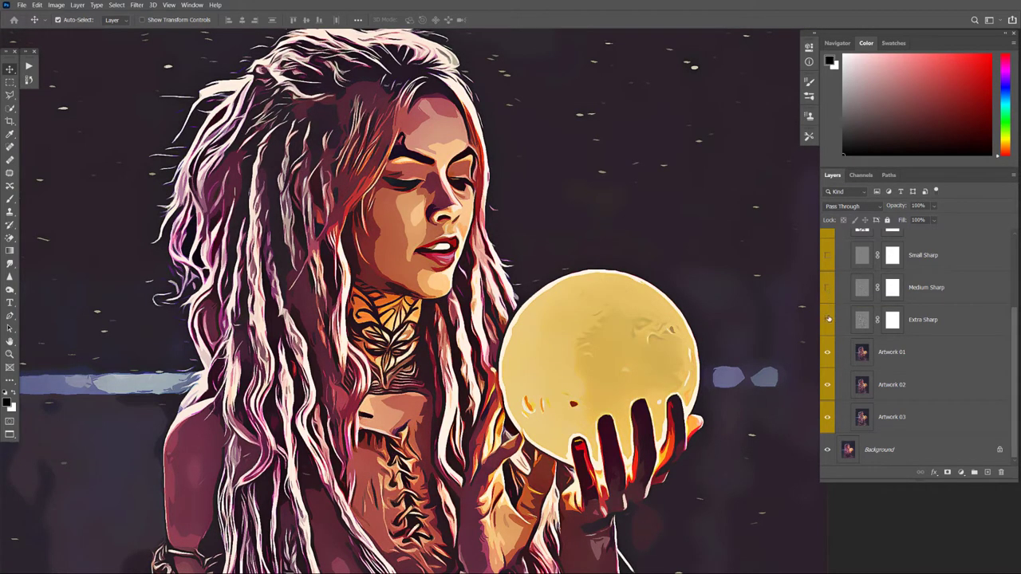
pyautogui.click(828, 321)
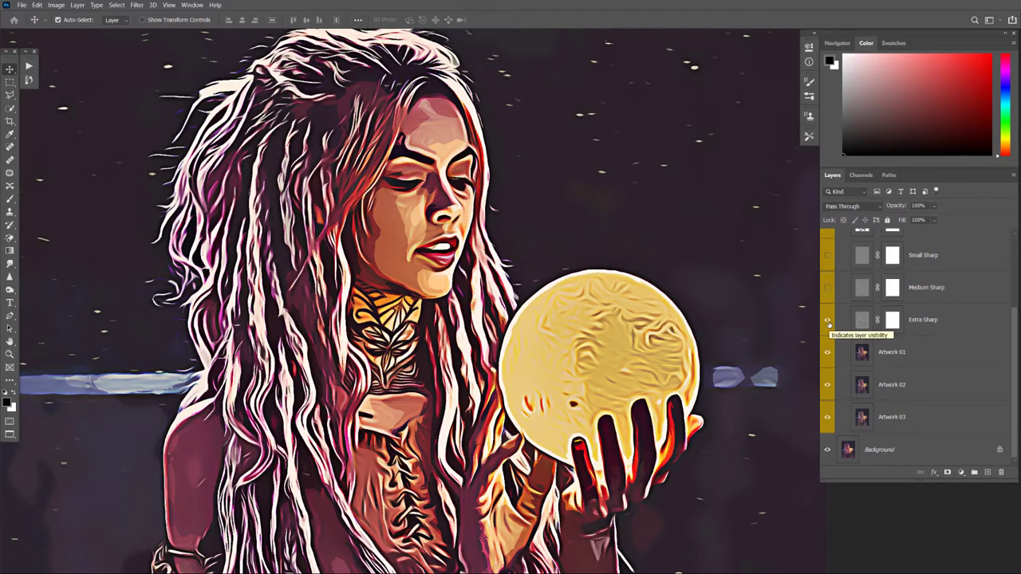
pyautogui.click(828, 320)
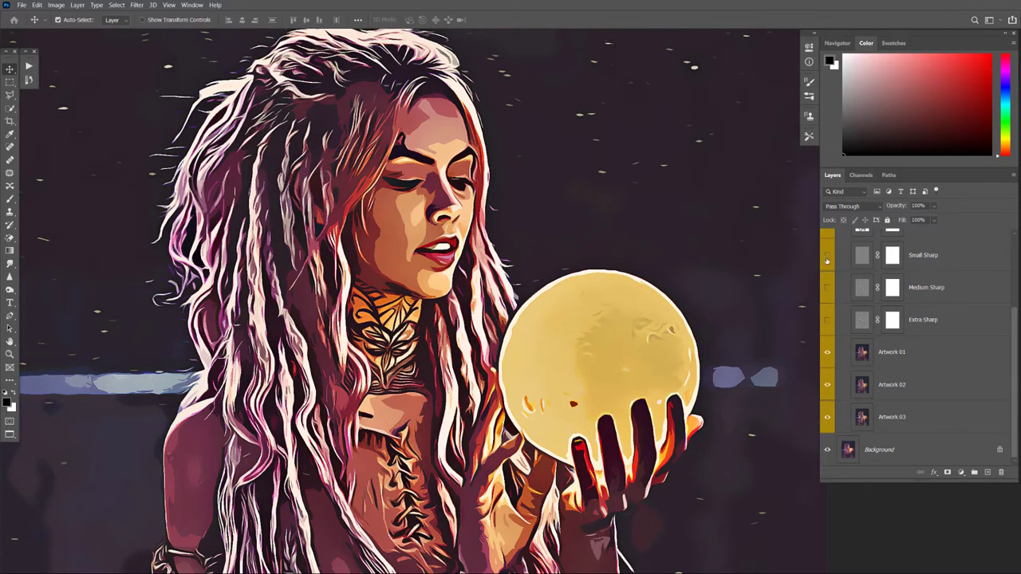
pyautogui.click(828, 256)
# Collapse Stunning Comic, expand Adjustments & Colors, and hide the Color 01 variant.
pyautogui.scroll(-2, 692, 252)
pyautogui.scroll(-1, 693, 252)
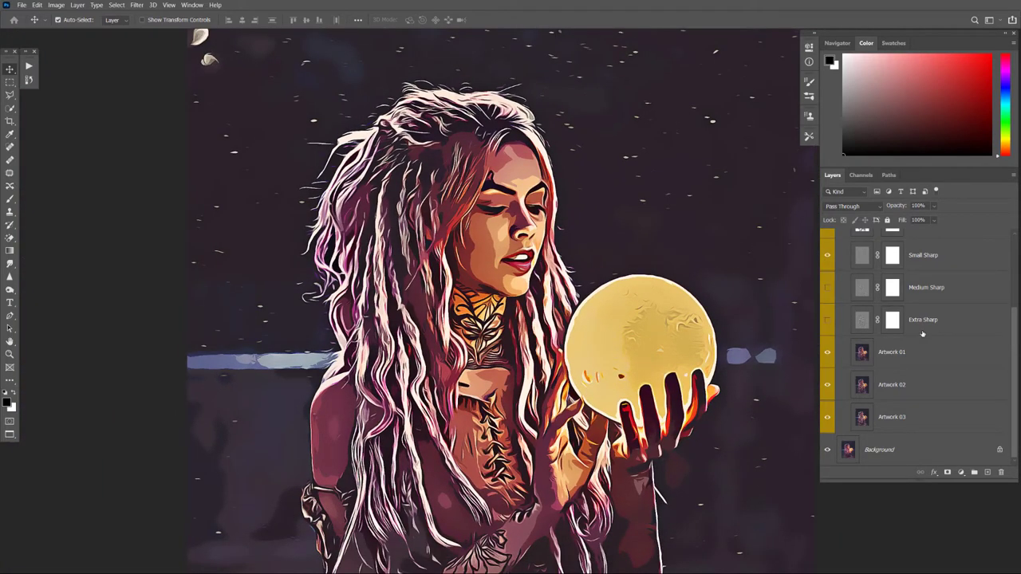
pyautogui.scroll(1, 922, 333)
pyautogui.scroll(2, 924, 343)
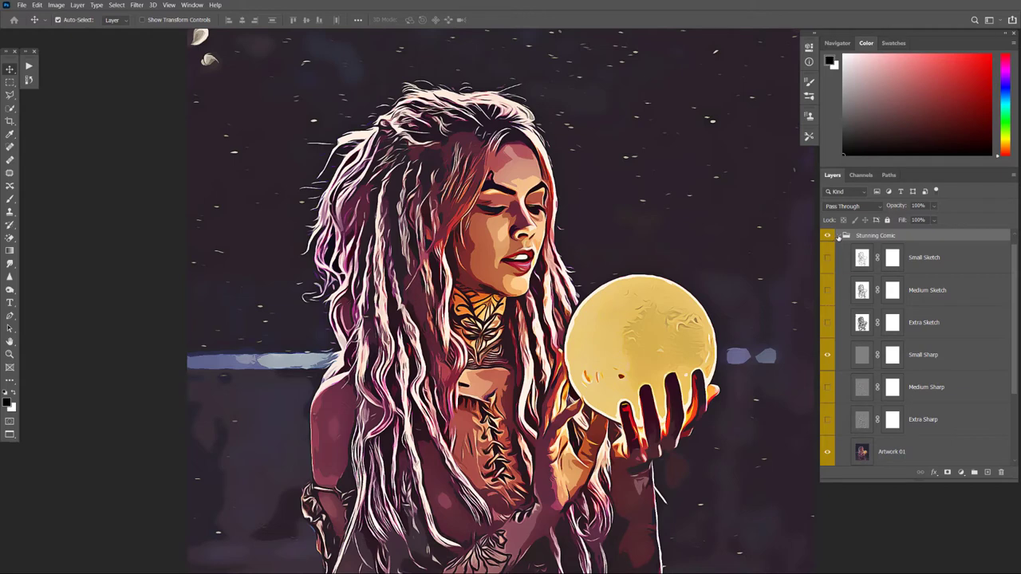
pyautogui.click(839, 237)
pyautogui.click(839, 235)
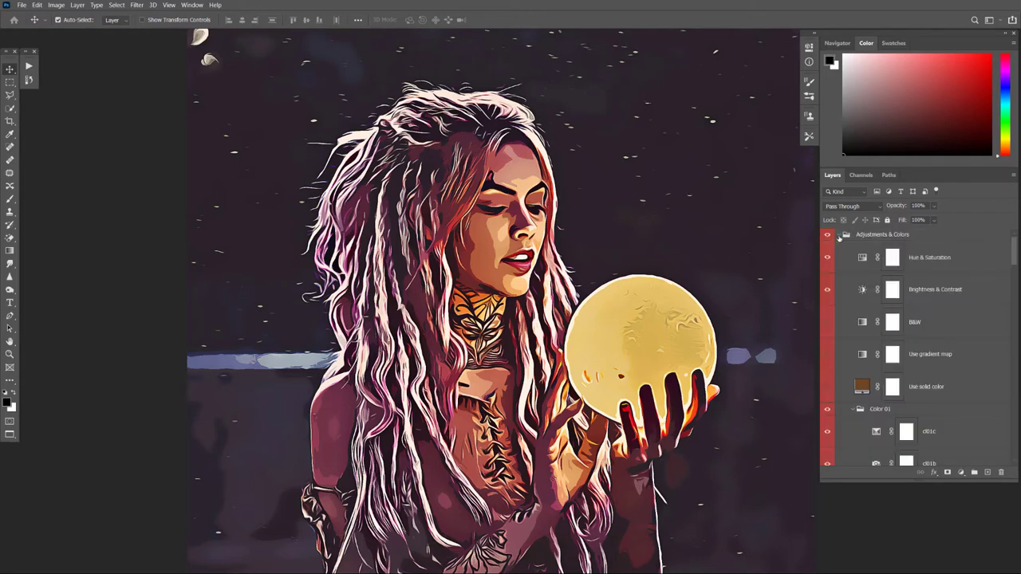
pyautogui.scroll(-1, 712, 354)
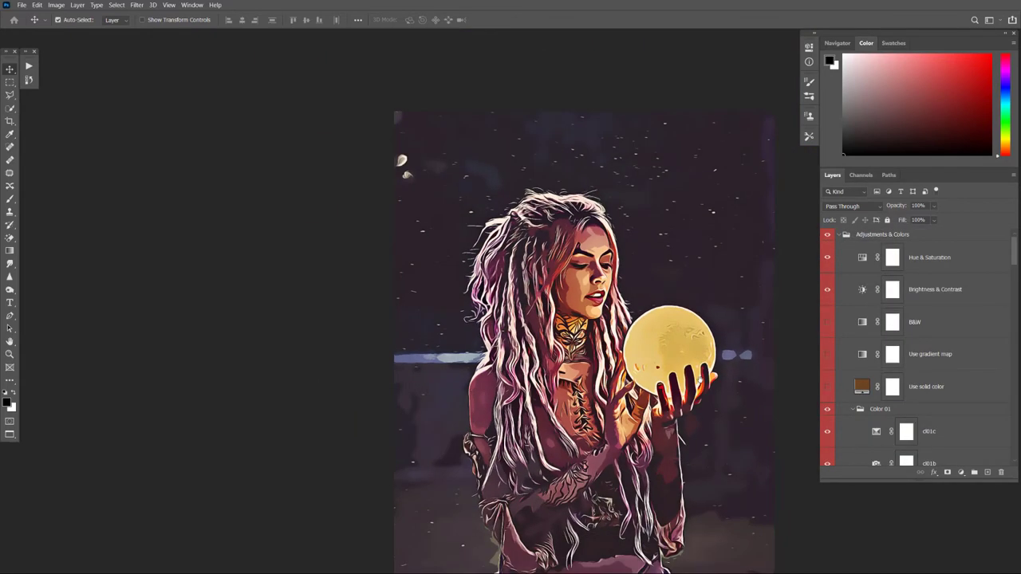
pyautogui.scroll(1, 696, 355)
pyautogui.scroll(1, 654, 349)
pyautogui.scroll(1, 614, 342)
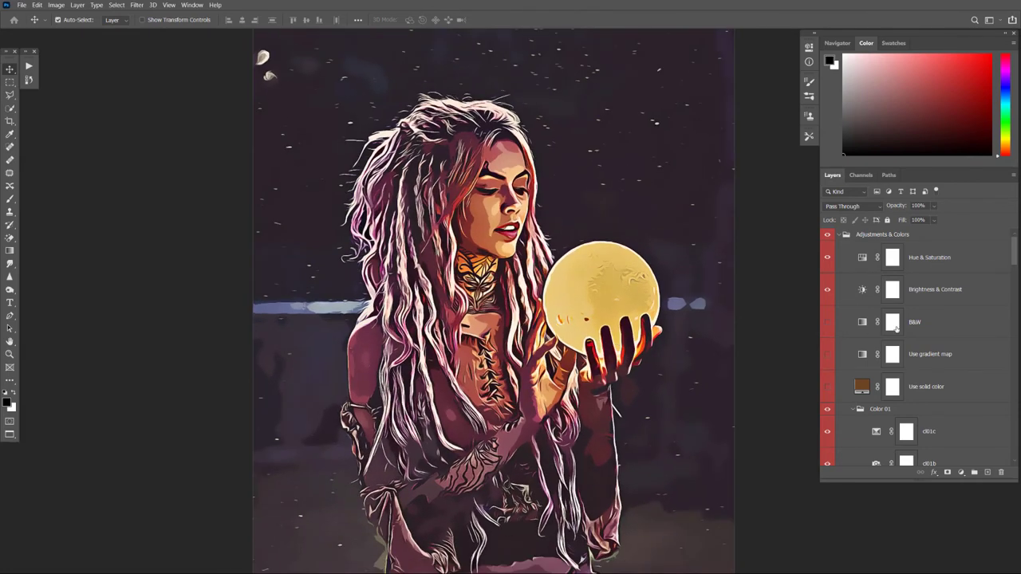
pyautogui.scroll(-1, 830, 398)
pyautogui.click(828, 386)
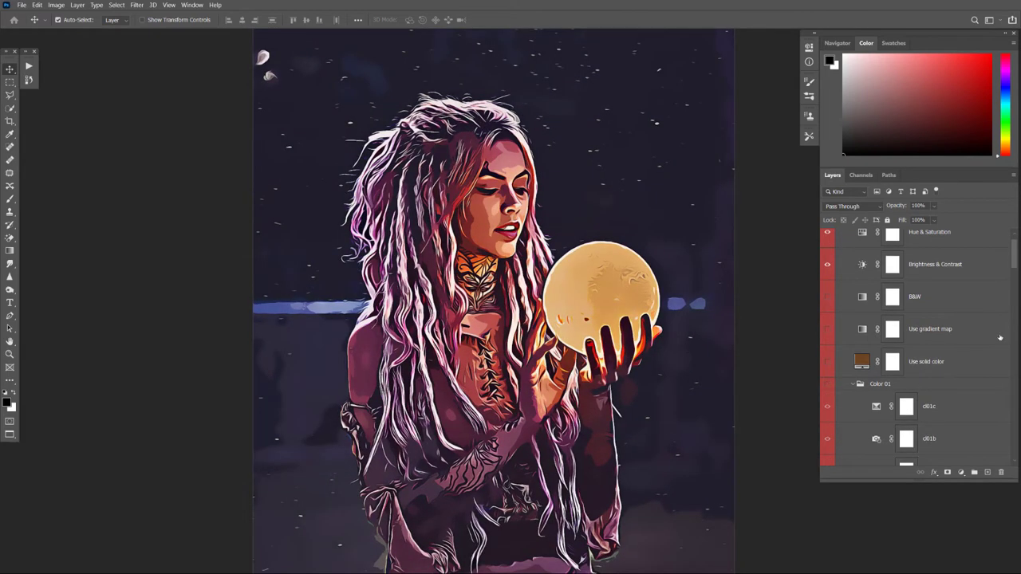
pyautogui.scroll(1, 949, 354)
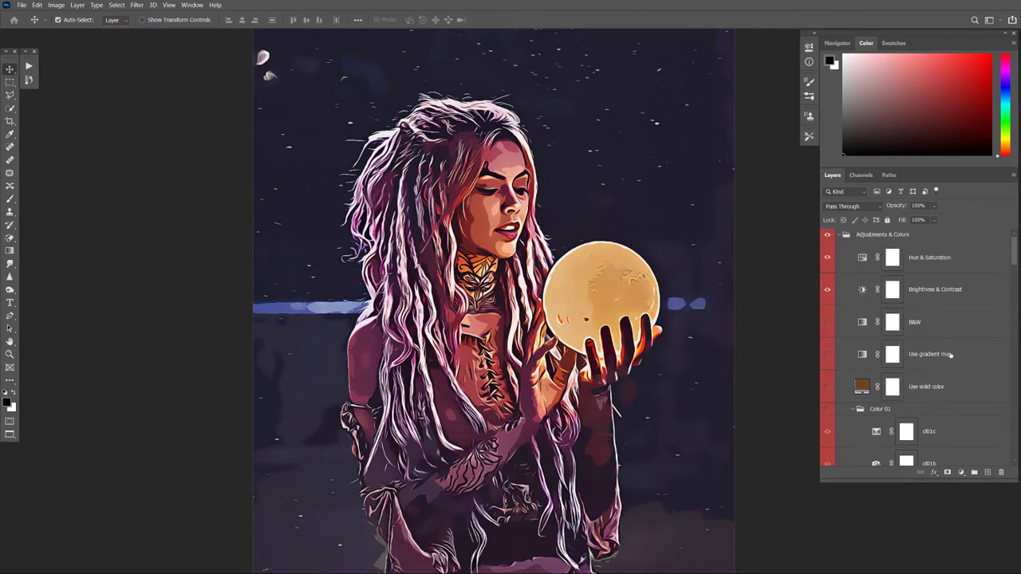
# Set the Hue & Saturation adjustment to Saturation +17 with Hue near 0.
pyautogui.doubleClick(863, 258)
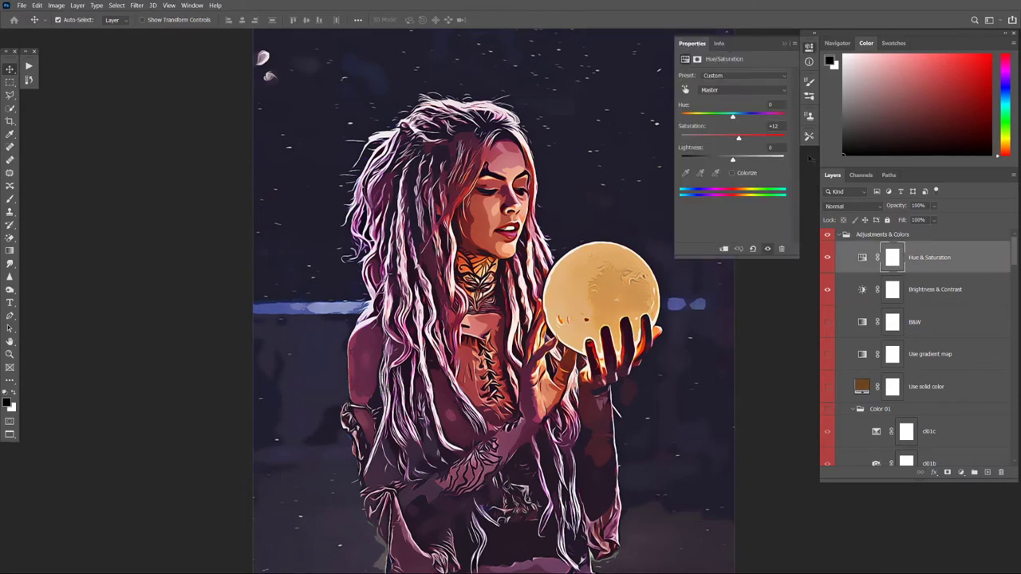
pyautogui.moveTo(738, 138)
pyautogui.mouseDown()
pyautogui.moveTo(670, 142)
pyautogui.moveTo(760, 149)
pyautogui.mouseUp()
pyautogui.moveTo(683, 149); pyautogui.dragTo(743, 148)
pyautogui.moveTo(733, 118)
pyautogui.mouseDown()
pyautogui.moveTo(751, 117)
pyautogui.moveTo(732, 122)
pyautogui.mouseUp()
pyautogui.click(698, 49)
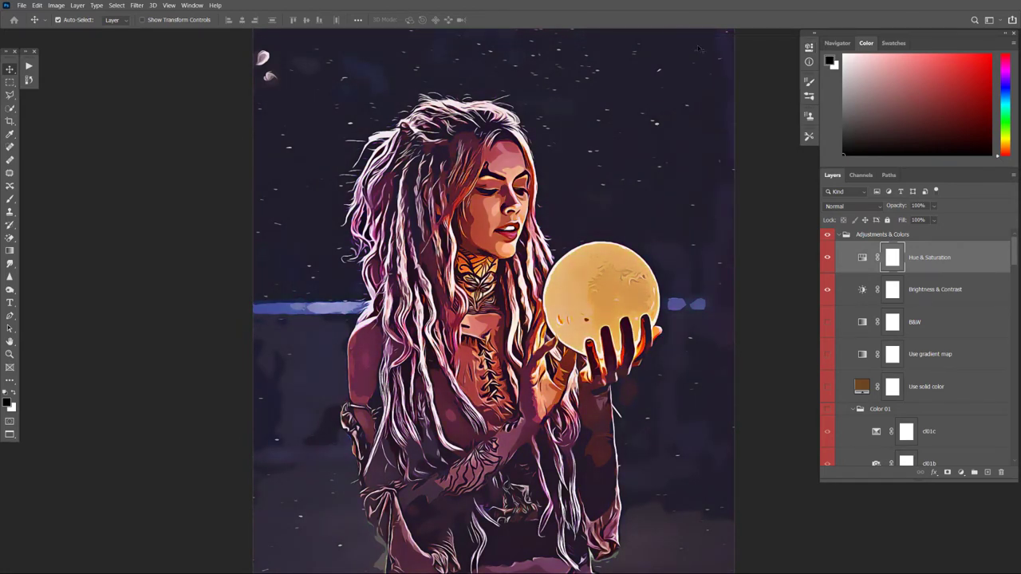
# Set the Brightness & Contrast adjustment to Brightness 25 and Contrast 13.
pyautogui.doubleClick(863, 289)
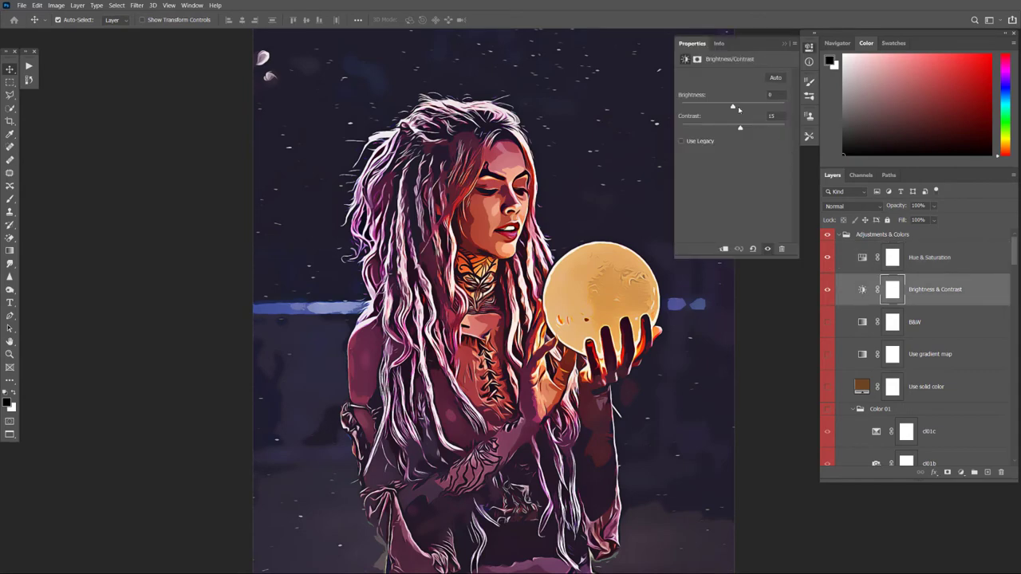
pyautogui.moveTo(732, 107)
pyautogui.mouseDown()
pyautogui.moveTo(688, 107)
pyautogui.moveTo(770, 107)
pyautogui.moveTo(733, 107)
pyautogui.moveTo(742, 110)
pyautogui.mouseUp()
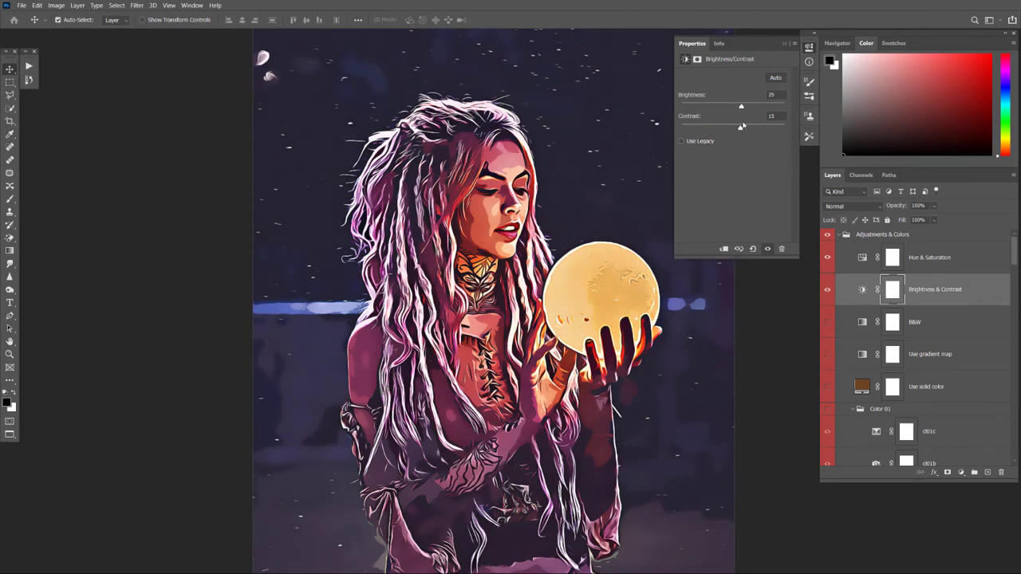
pyautogui.moveTo(740, 129)
pyautogui.mouseDown()
pyautogui.moveTo(697, 130)
pyautogui.moveTo(780, 138)
pyautogui.moveTo(741, 138)
pyautogui.mouseUp()
pyautogui.click(700, 44)
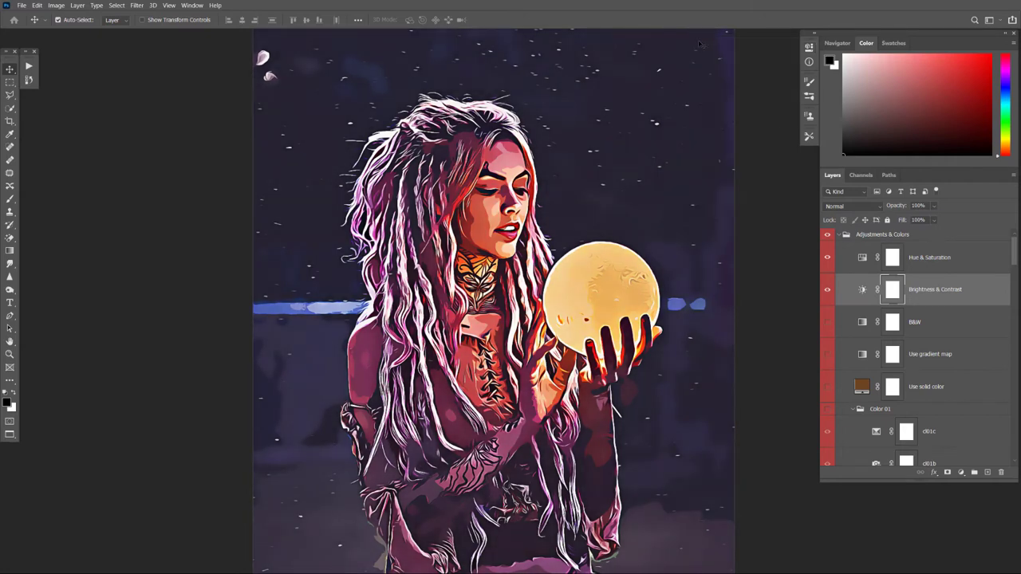
pyautogui.click(827, 322)
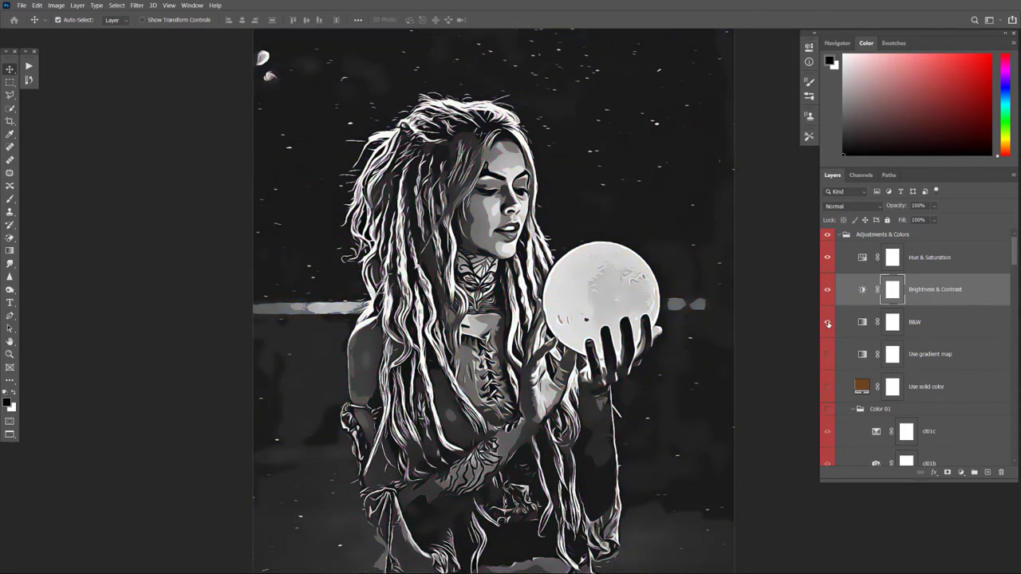
pyautogui.click(827, 322)
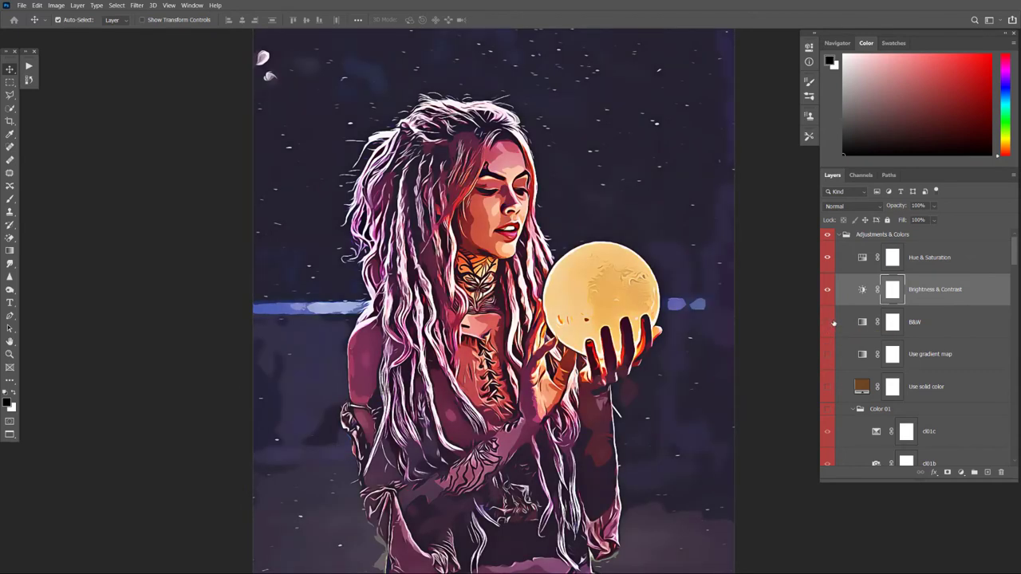
pyautogui.scroll(-1, 872, 372)
pyautogui.click(826, 317)
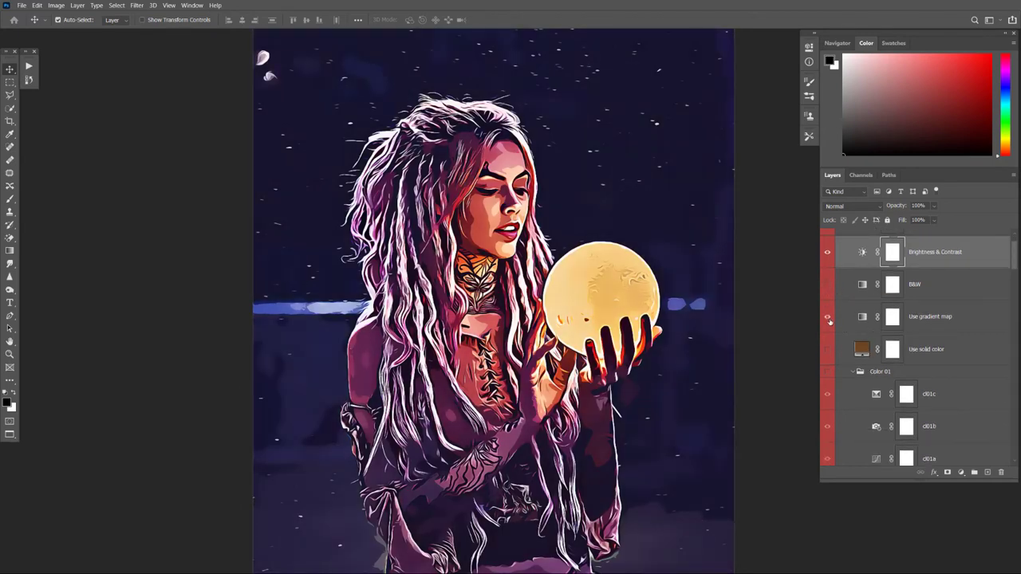
pyautogui.click(827, 317)
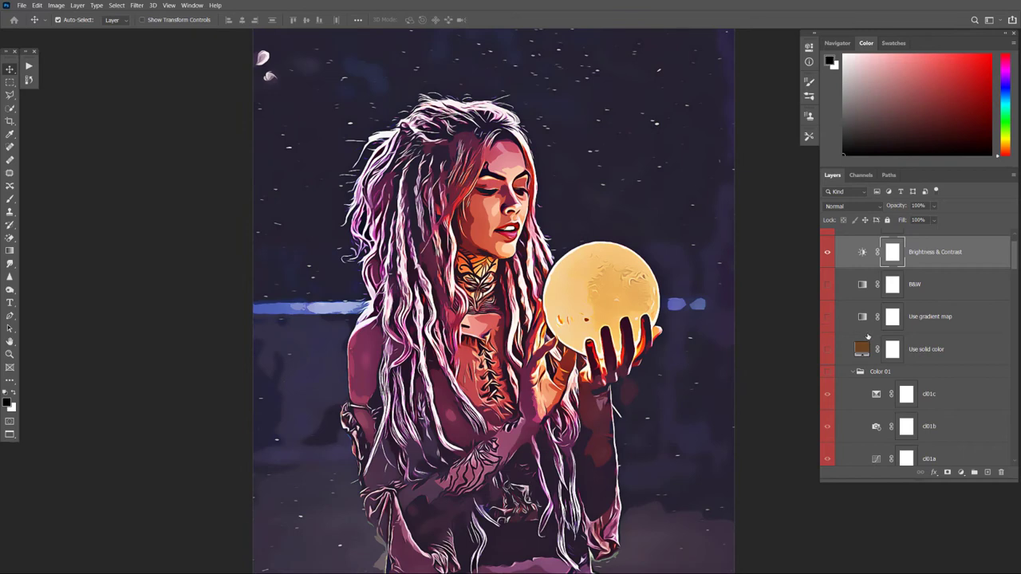
pyautogui.scroll(-1, 867, 335)
pyautogui.click(827, 325)
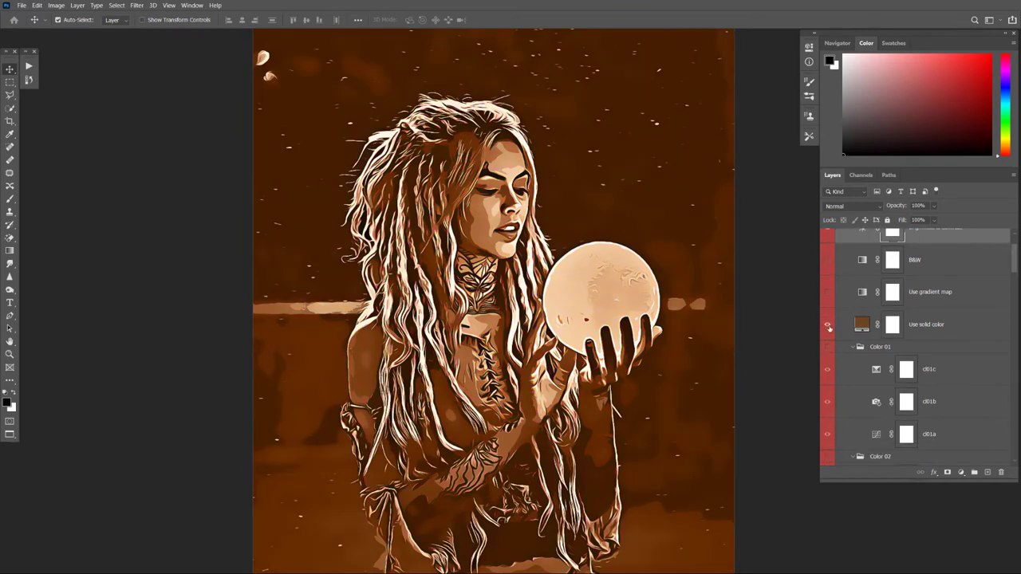
pyautogui.scroll(-2, 891, 364)
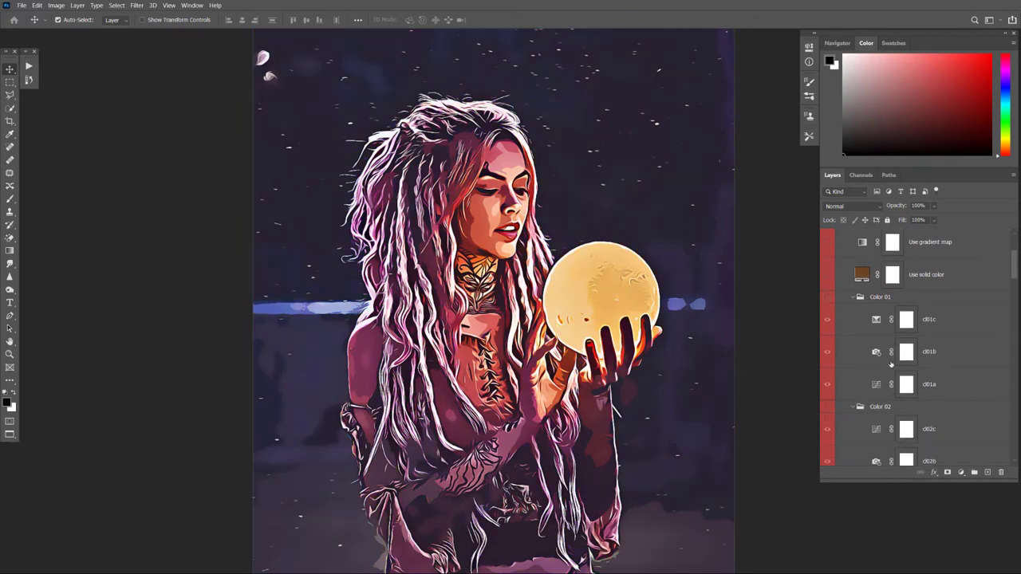
pyautogui.click(826, 297)
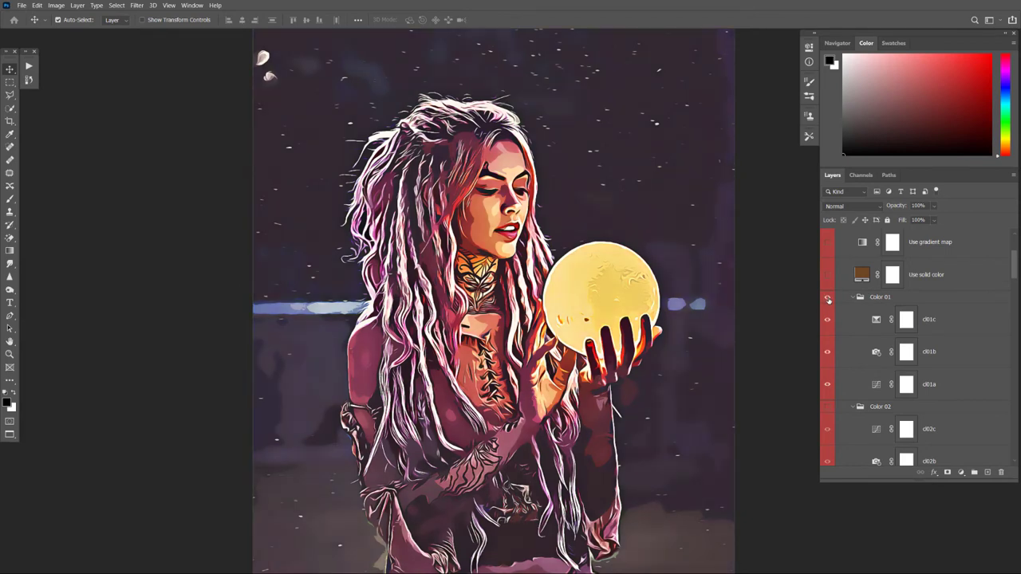
pyautogui.click(827, 297)
pyautogui.click(828, 407)
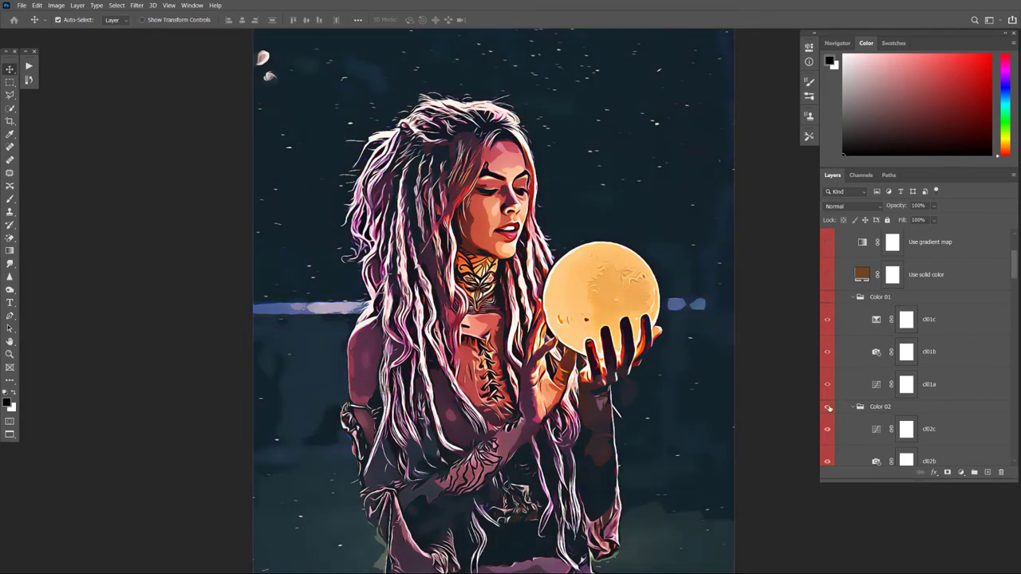
pyautogui.click(828, 407)
pyautogui.scroll(-4, 829, 407)
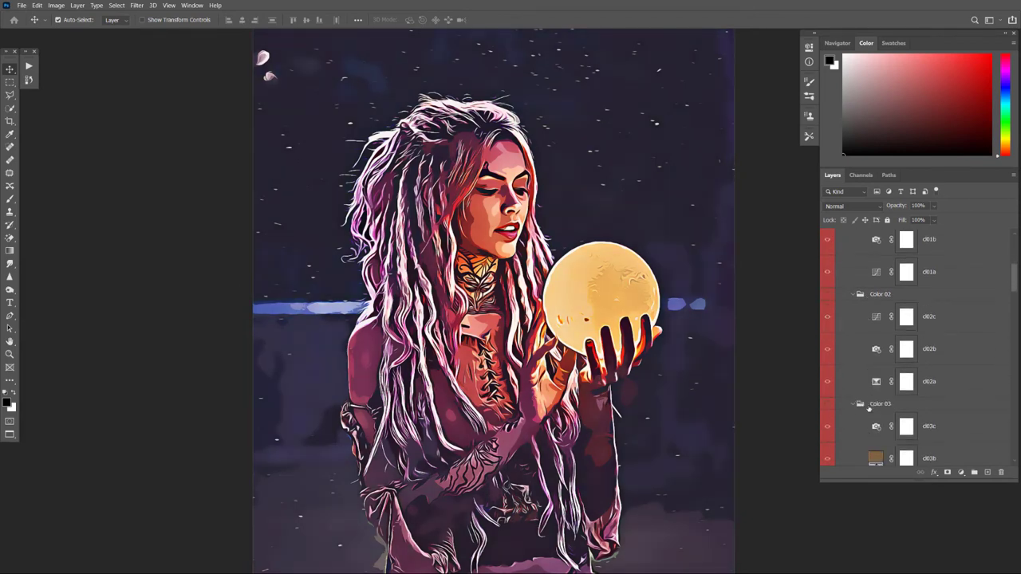
pyautogui.click(828, 405)
pyautogui.click(827, 406)
pyautogui.scroll(-2, 828, 403)
pyautogui.scroll(-2, 828, 395)
pyautogui.click(828, 390)
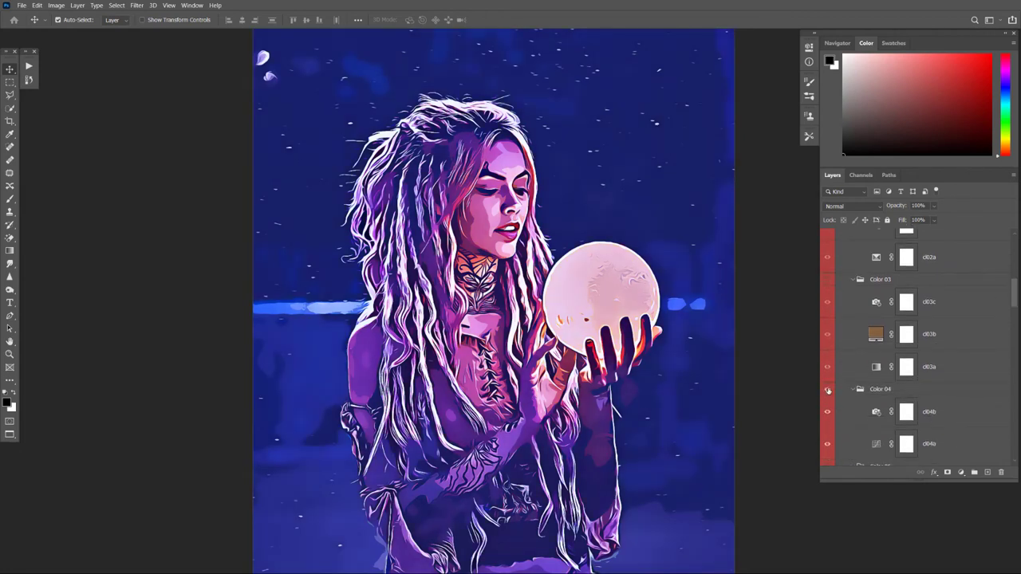
pyautogui.click(828, 390)
pyautogui.scroll(-2, 828, 387)
pyautogui.scroll(-2, 827, 383)
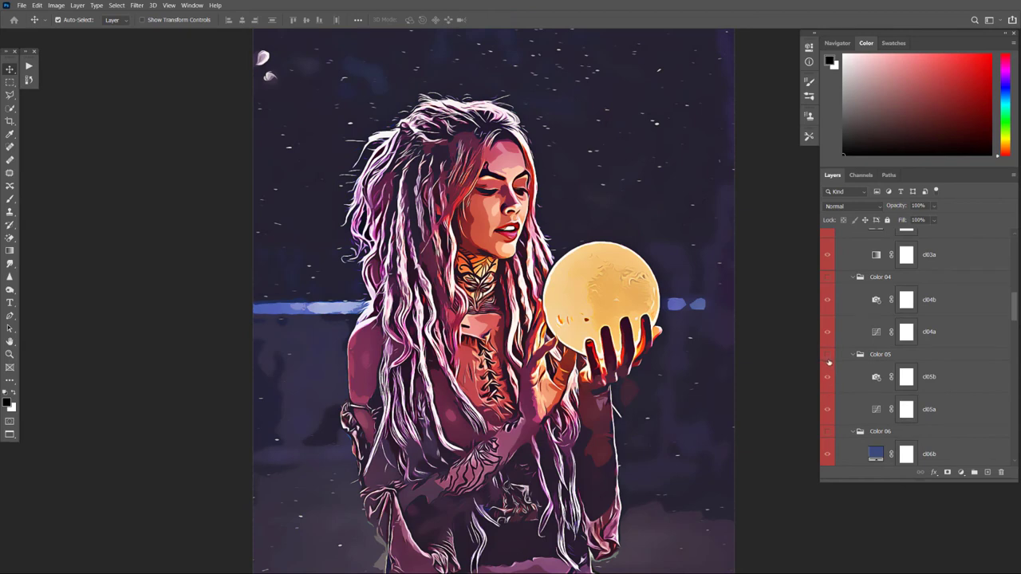
pyautogui.click(828, 357)
pyautogui.click(828, 357)
pyautogui.scroll(-1, 828, 359)
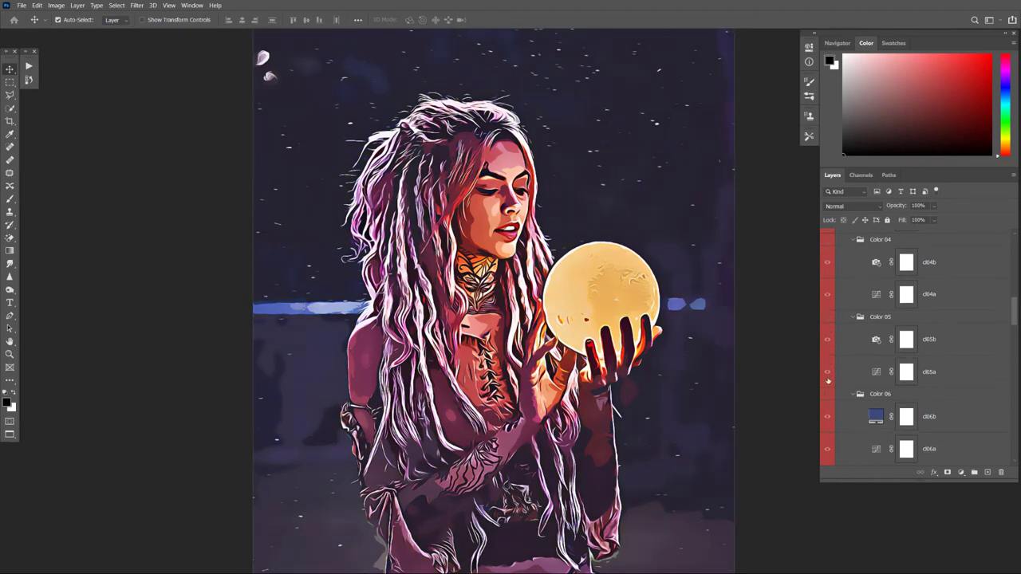
pyautogui.click(827, 396)
pyautogui.click(826, 396)
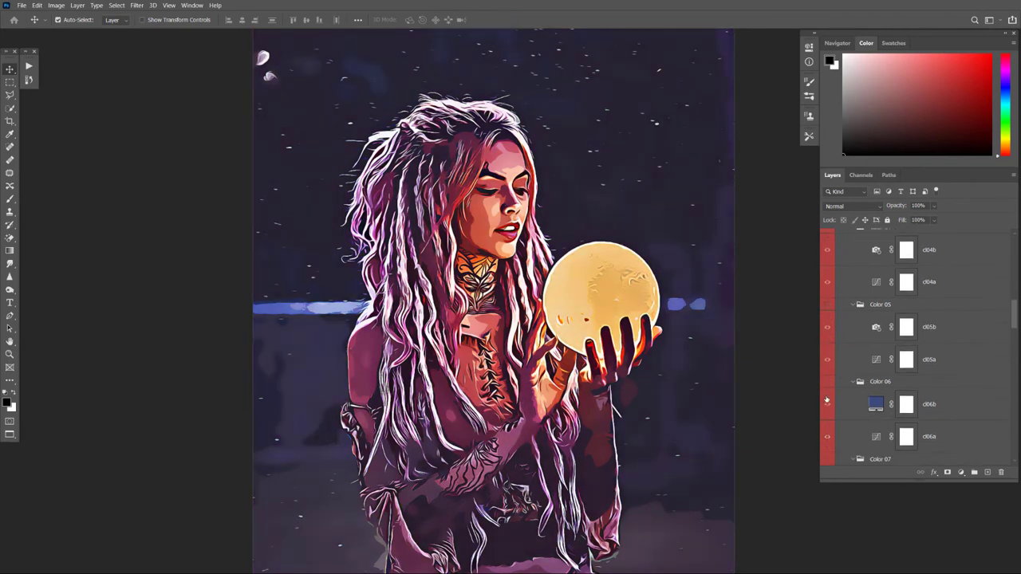
pyautogui.scroll(-3, 827, 398)
pyautogui.click(827, 359)
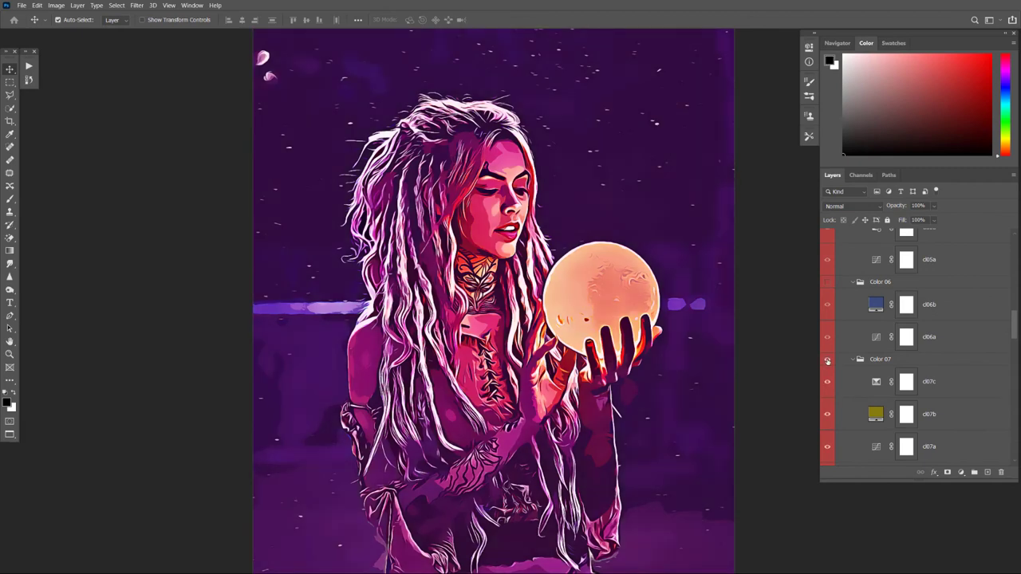
pyautogui.click(828, 360)
pyautogui.scroll(-2, 828, 361)
pyautogui.scroll(-1, 827, 360)
pyautogui.click(828, 357)
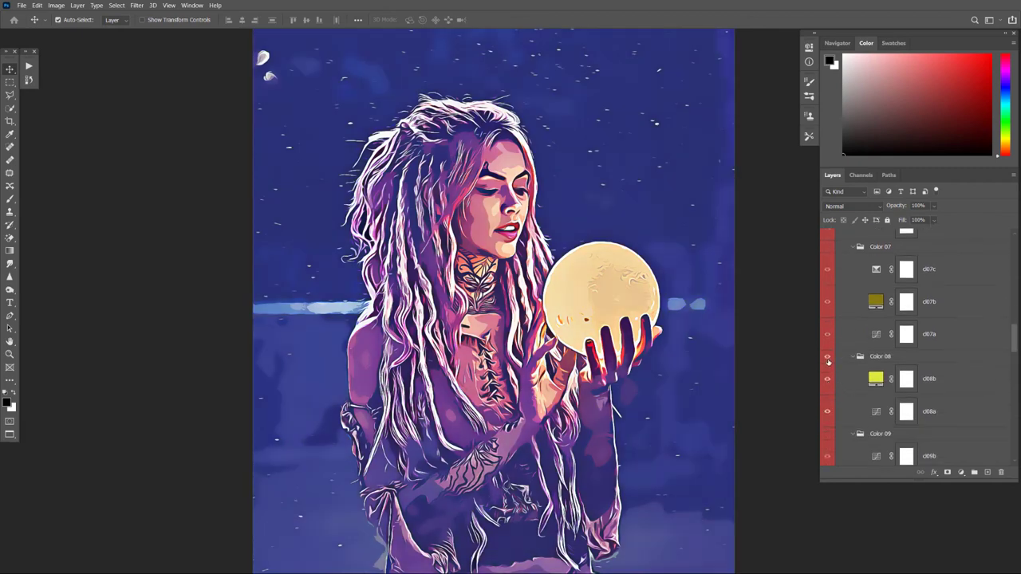
pyautogui.click(828, 357)
pyautogui.scroll(-2, 831, 376)
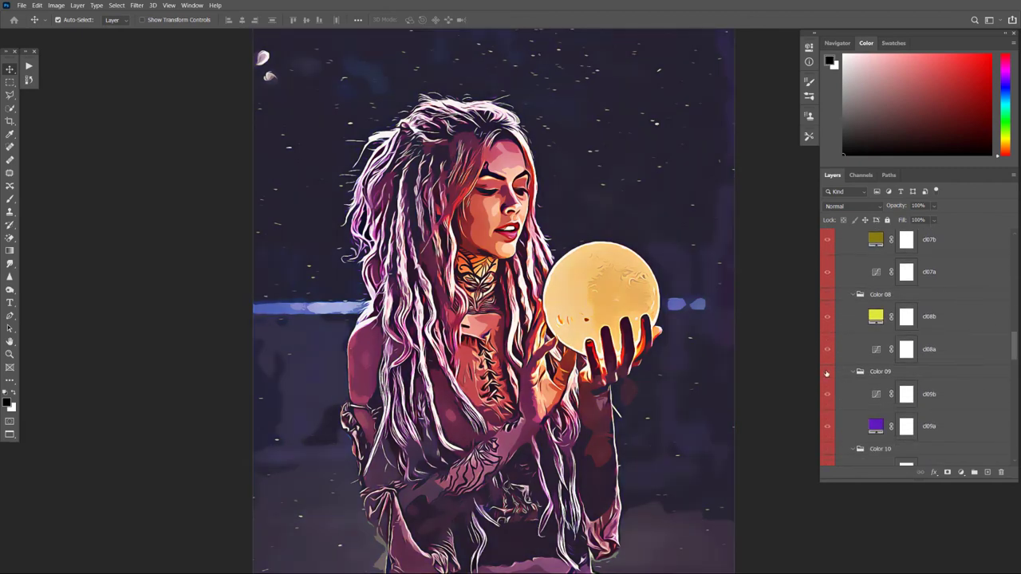
pyautogui.click(827, 374)
pyautogui.click(827, 373)
pyautogui.scroll(-2, 829, 383)
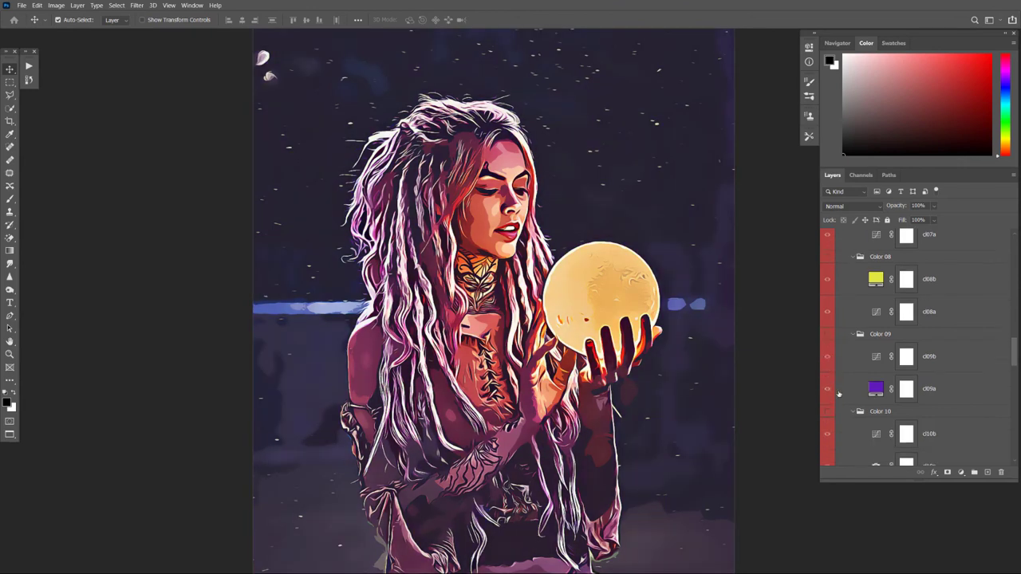
pyautogui.scroll(-1, 831, 395)
pyautogui.click(827, 399)
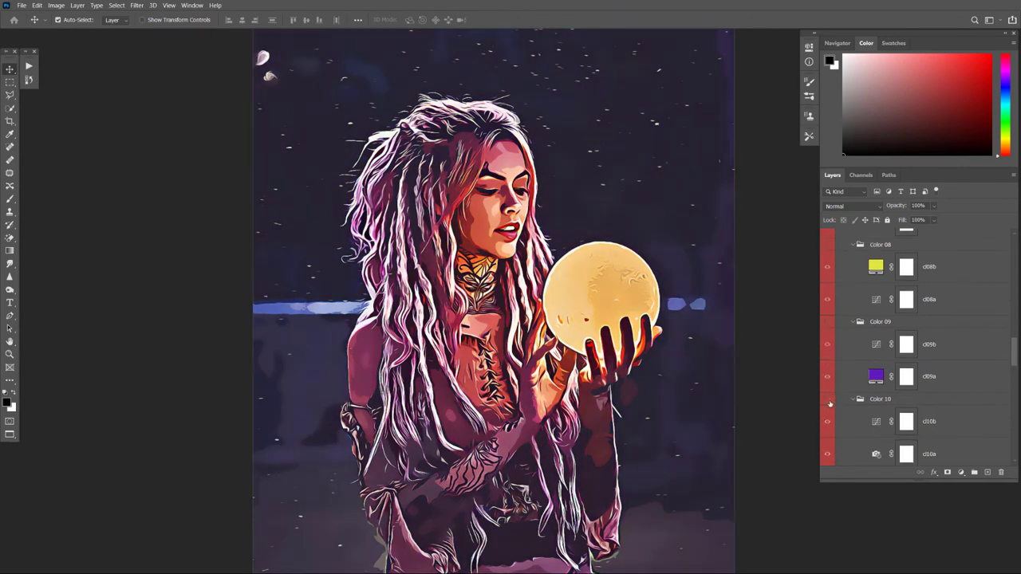
pyautogui.scroll(-2, 830, 403)
pyautogui.scroll(-1, 829, 398)
pyautogui.click(827, 364)
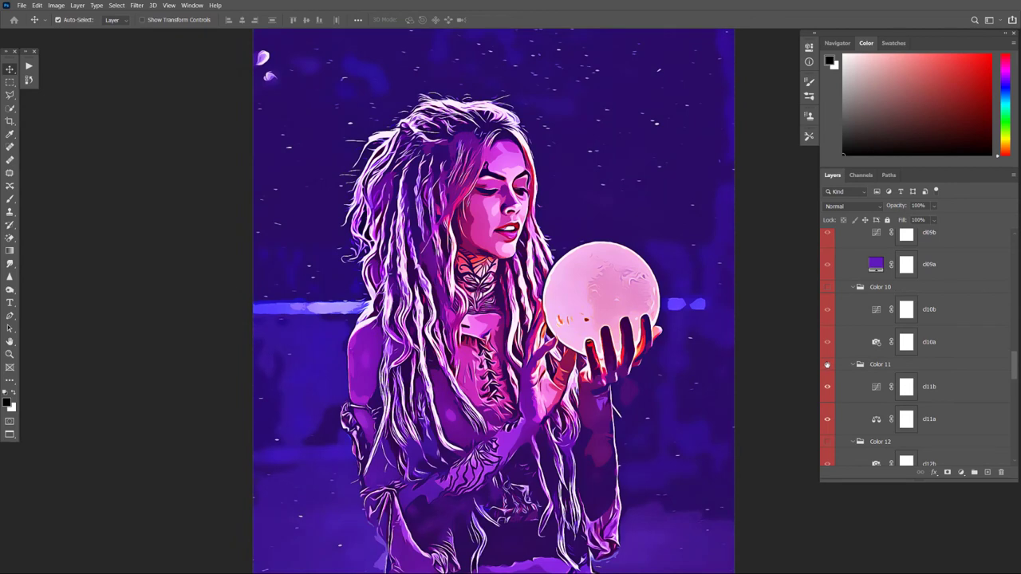
pyautogui.click(826, 364)
pyautogui.scroll(-2, 860, 375)
pyautogui.scroll(-2, 881, 387)
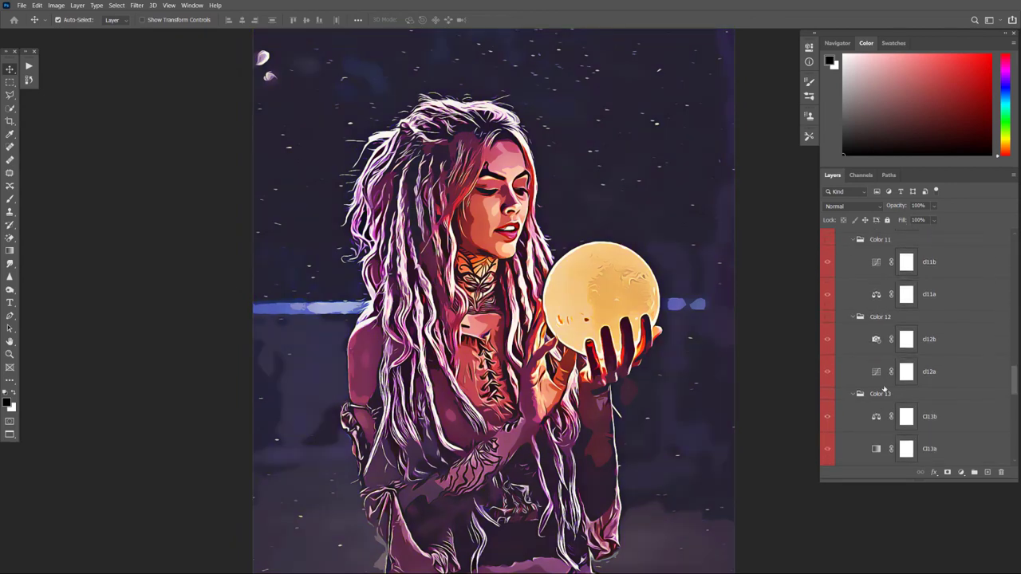
pyautogui.click(826, 317)
pyautogui.click(827, 318)
pyautogui.scroll(-3, 829, 358)
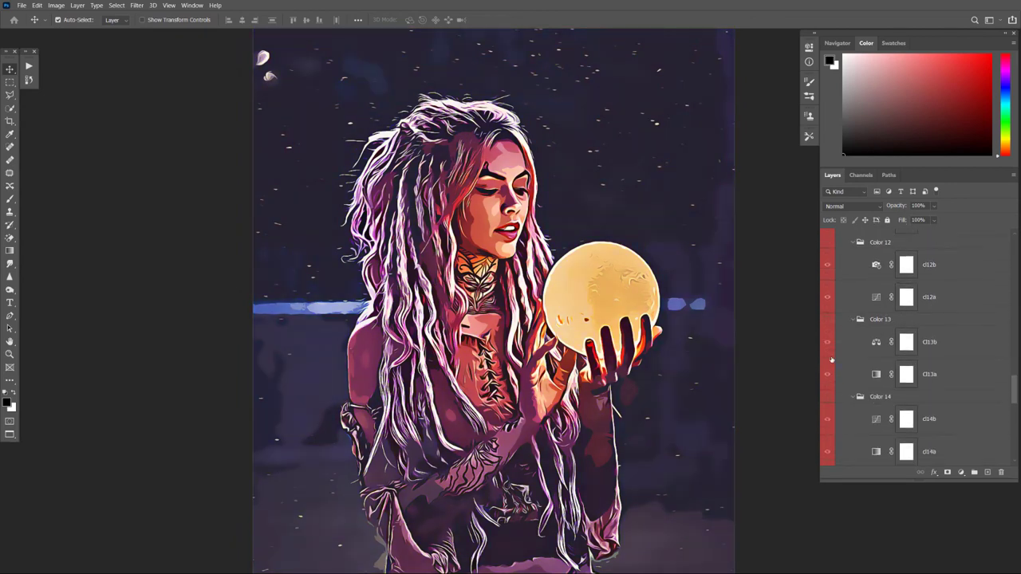
pyautogui.scroll(-2, 832, 361)
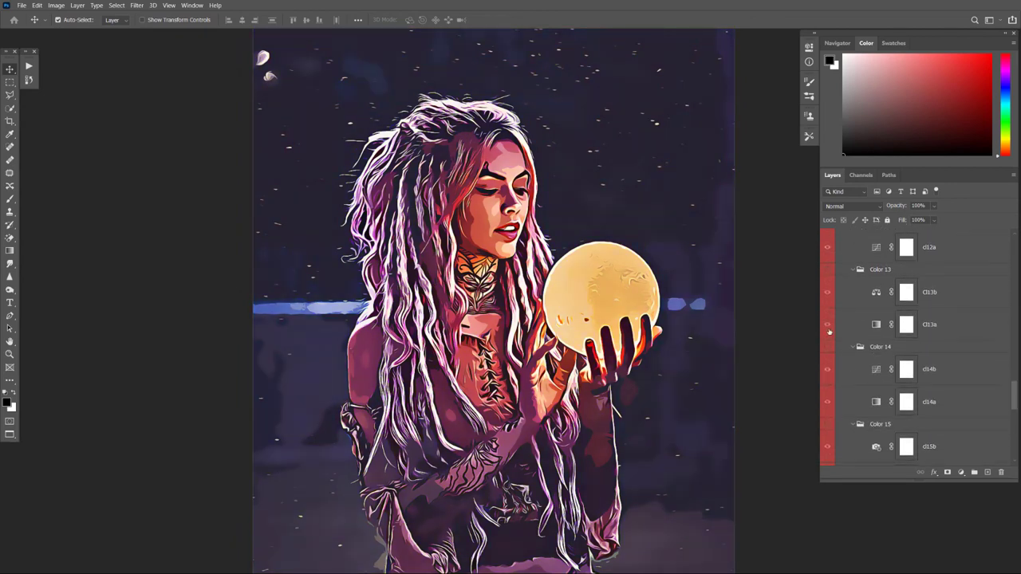
pyautogui.click(827, 271)
pyautogui.click(826, 348)
pyautogui.click(827, 348)
pyautogui.click(827, 425)
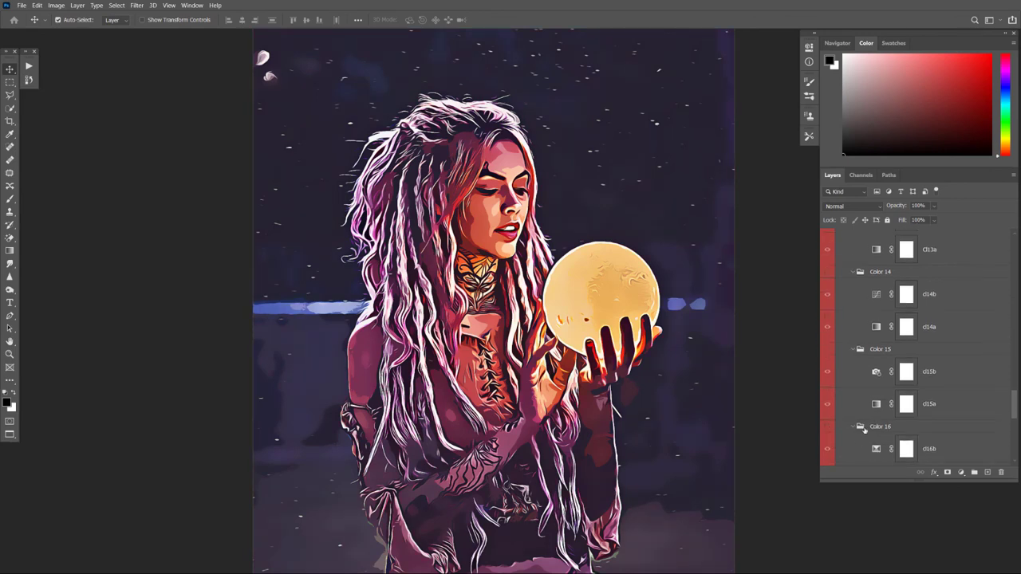
pyautogui.scroll(-5, 861, 429)
pyautogui.scroll(-3, 864, 431)
pyautogui.scroll(-2, 865, 431)
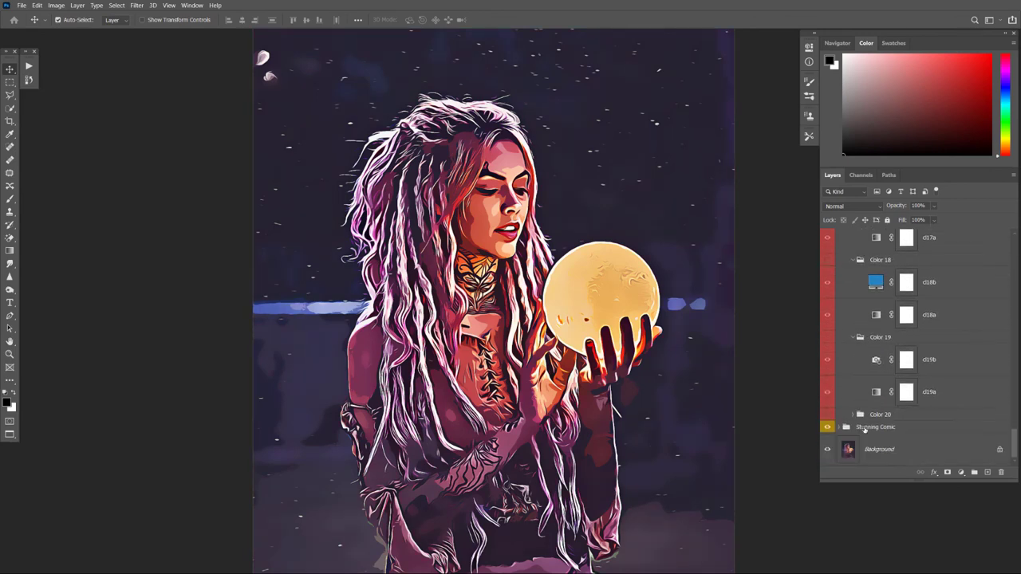
pyautogui.click(827, 414)
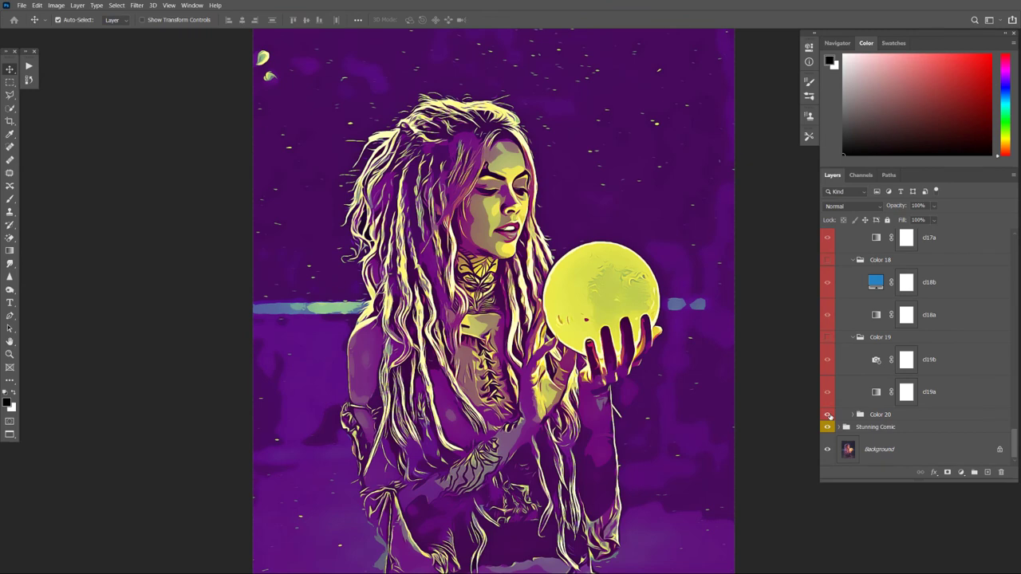
pyautogui.click(827, 414)
pyautogui.click(827, 338)
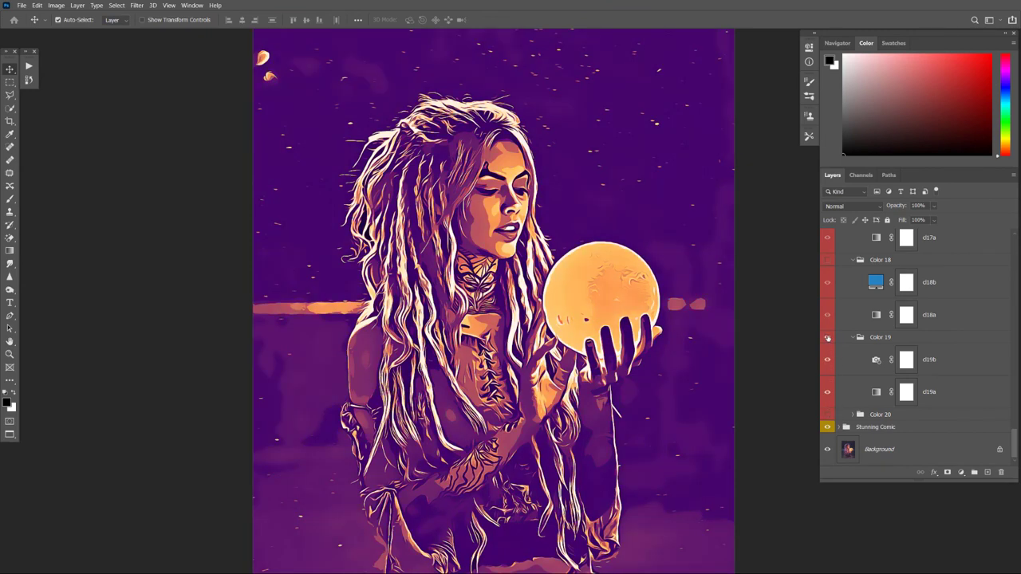
pyautogui.click(827, 337)
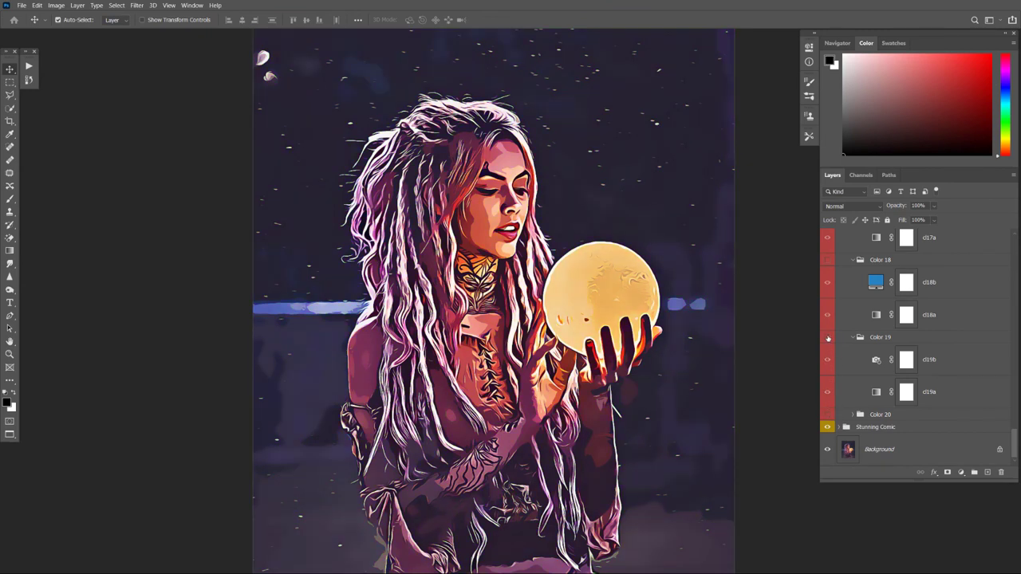
pyautogui.click(826, 260)
pyautogui.click(827, 260)
pyautogui.scroll(2, 827, 275)
pyautogui.scroll(2, 827, 287)
pyautogui.click(827, 295)
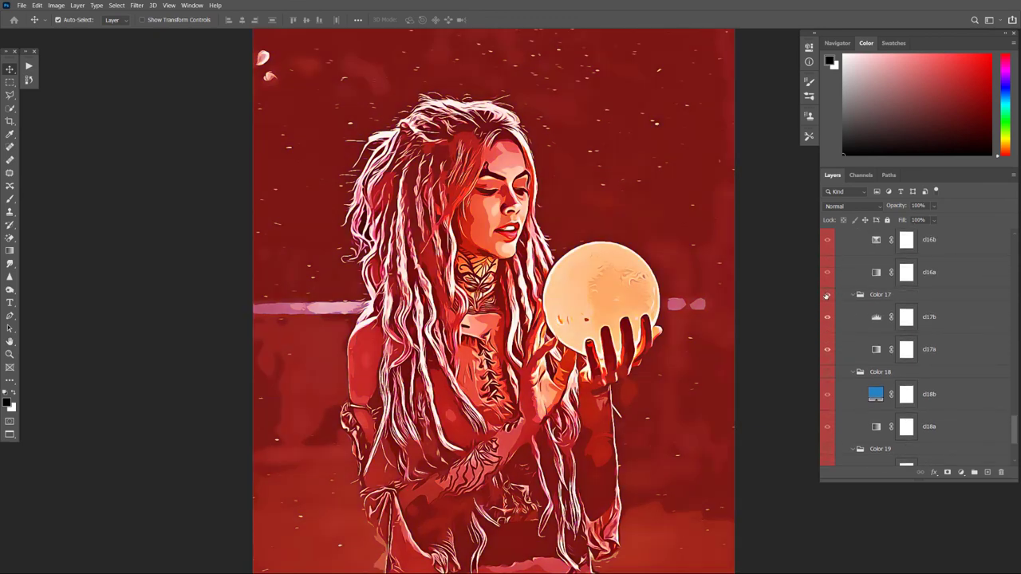
pyautogui.click(826, 295)
pyautogui.scroll(1, 826, 295)
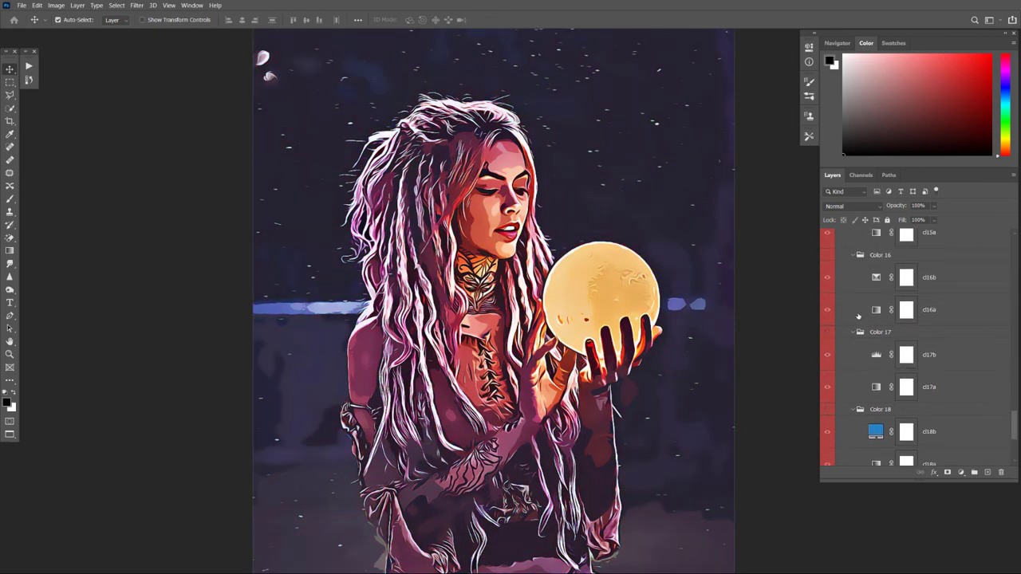
pyautogui.scroll(1, 826, 295)
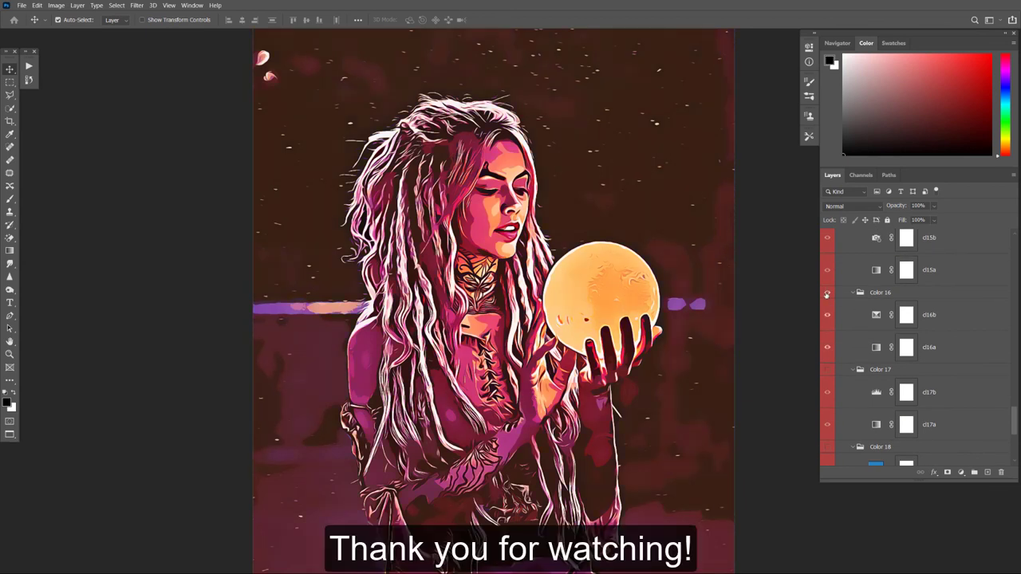
pyautogui.click(826, 295)
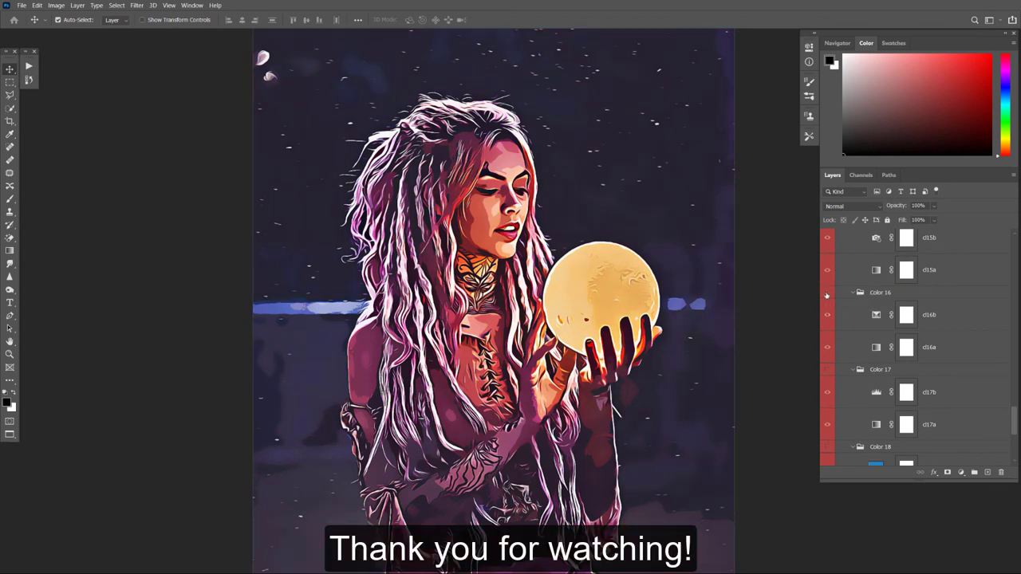